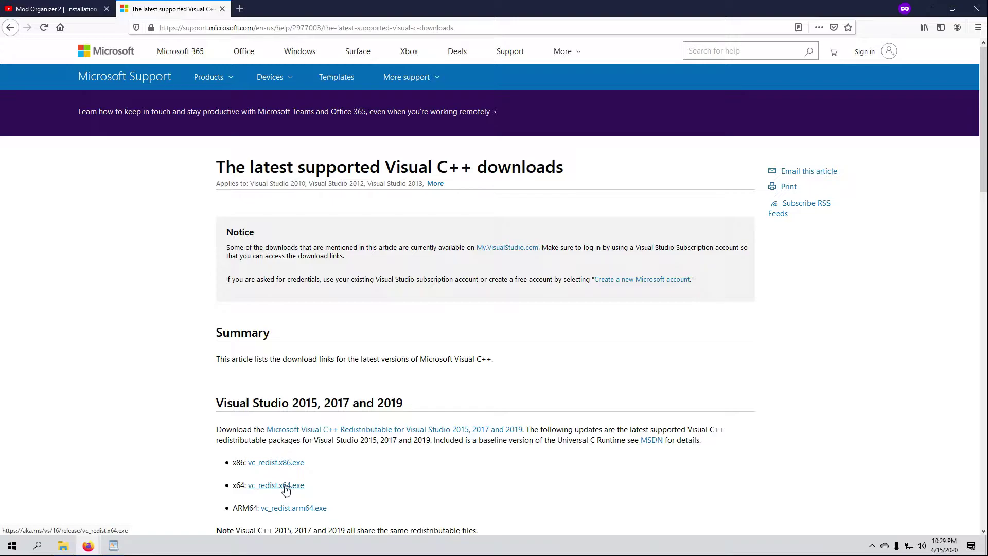
Step: Download vc_redist.x64.exe for Visual Studio 2015, 2017 and 2019 and show the saved file in its folder
click(286, 489)
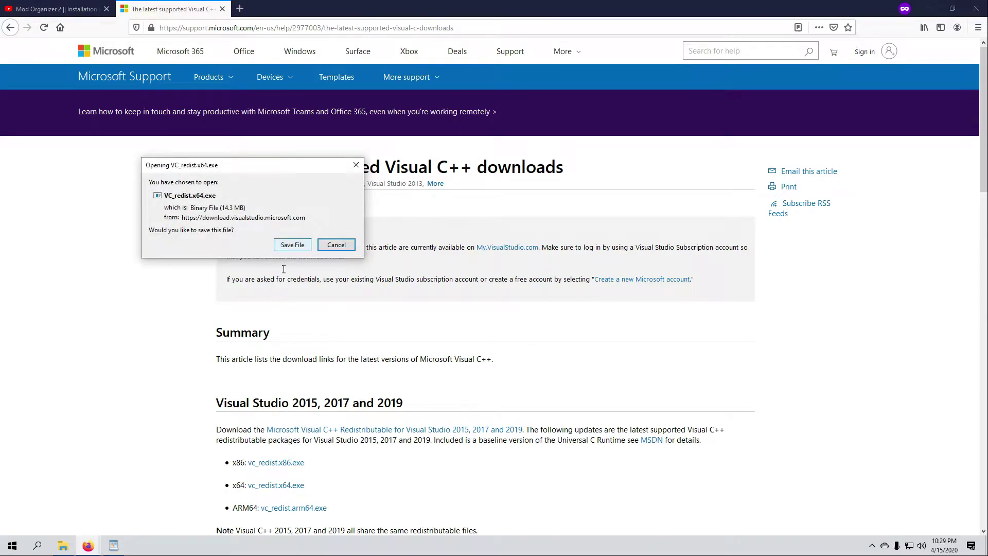
click(288, 246)
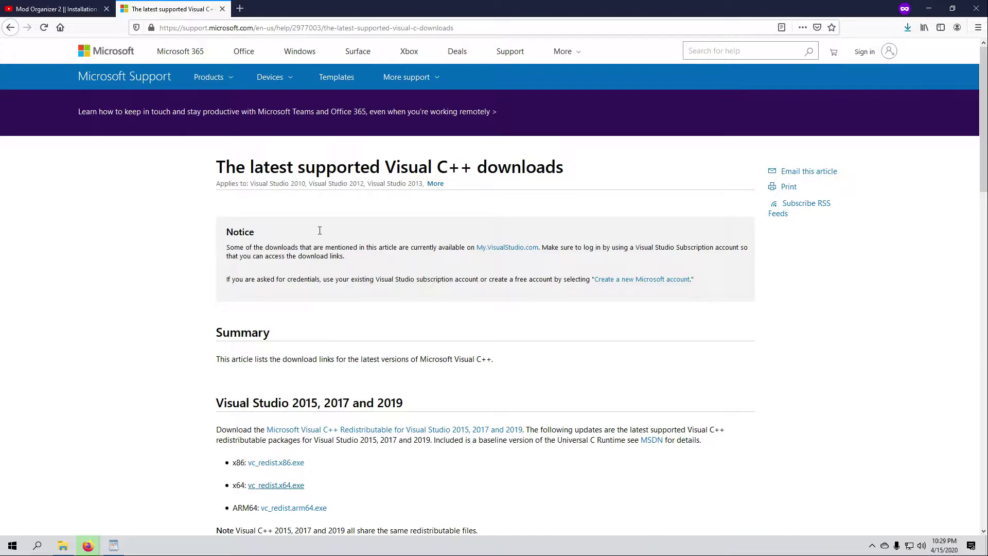
click(908, 27)
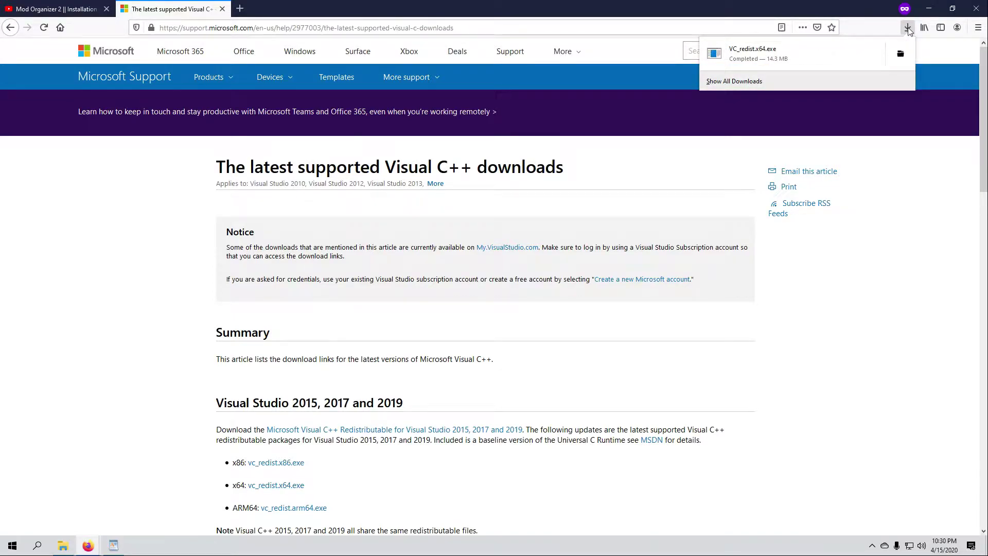
click(898, 55)
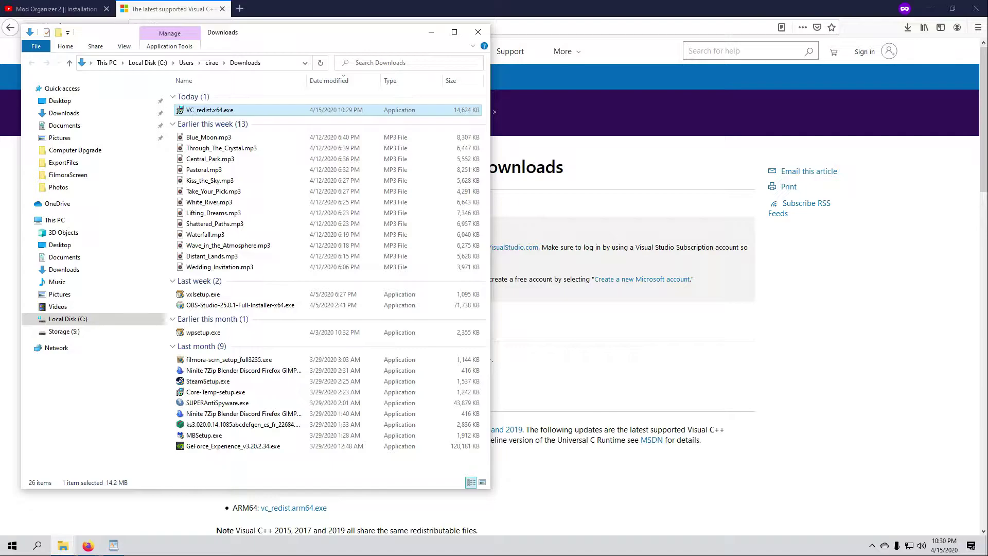
Step: Install the Microsoft Visual C++ 2015-2019 Redistributable (x64), agreeing to the license terms, and restart the computer
double_click(210, 110)
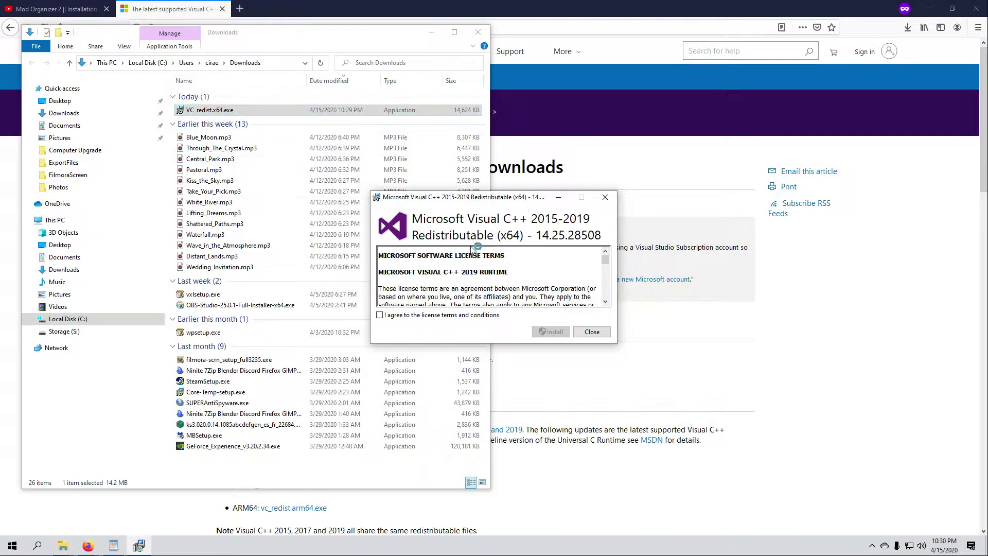
drag(607, 262, 609, 297)
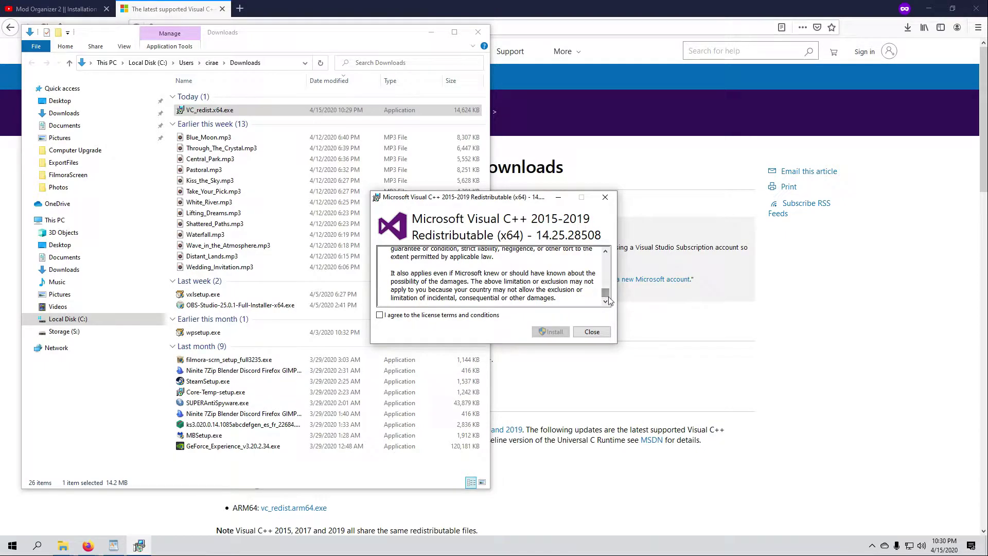
click(379, 315)
click(550, 331)
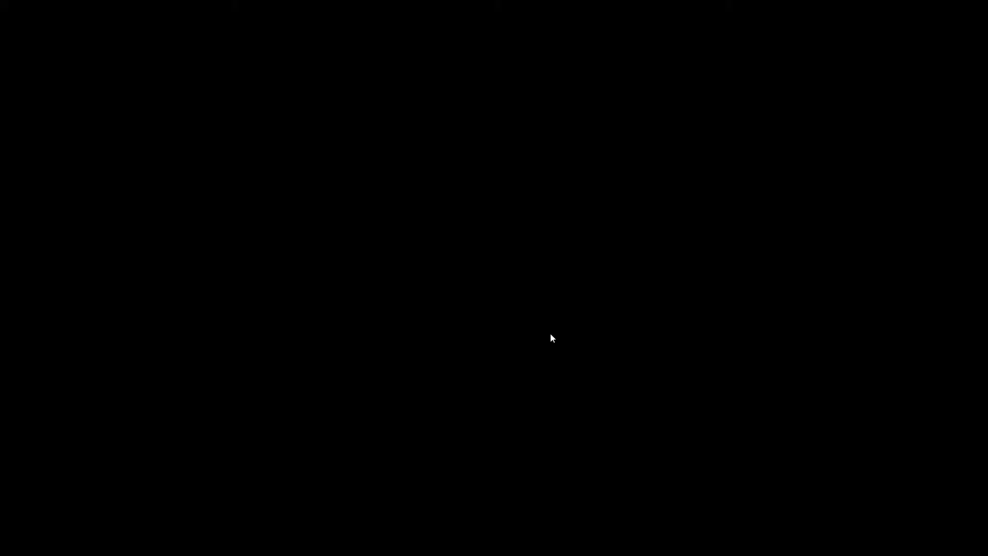
click(432, 348)
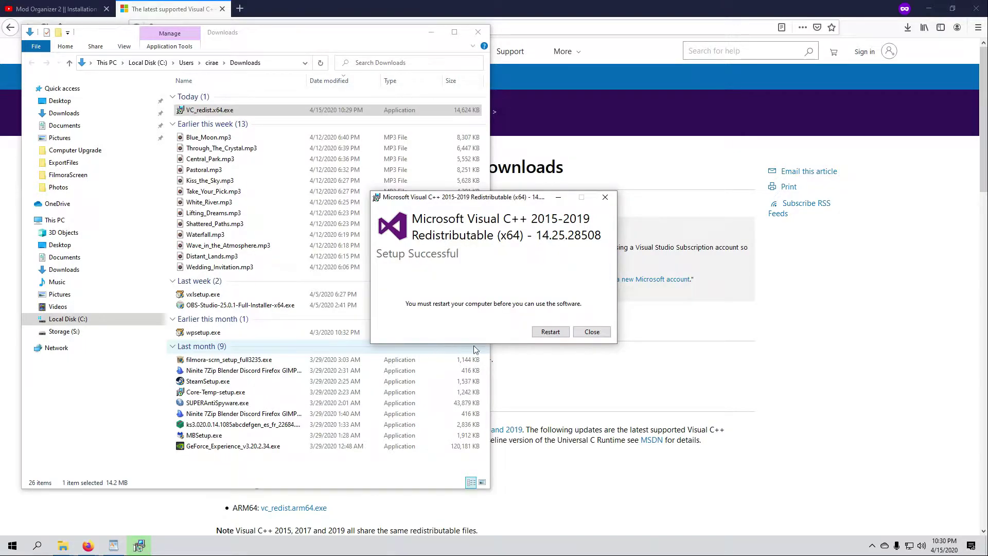
click(536, 334)
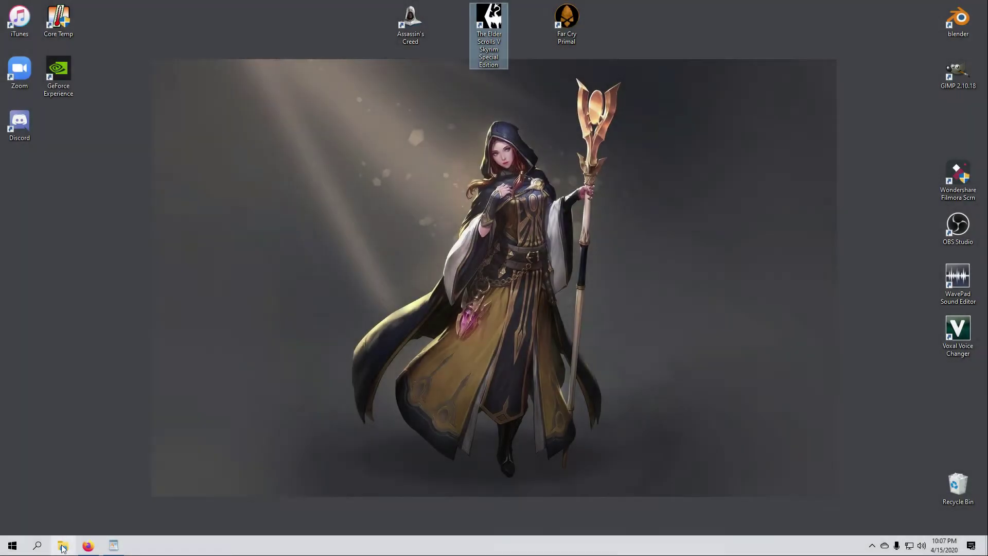
Step: Browse to the Skyrim Special Edition game folder inside C:\Steam\steamapps\common to check where the game is installed
click(62, 546)
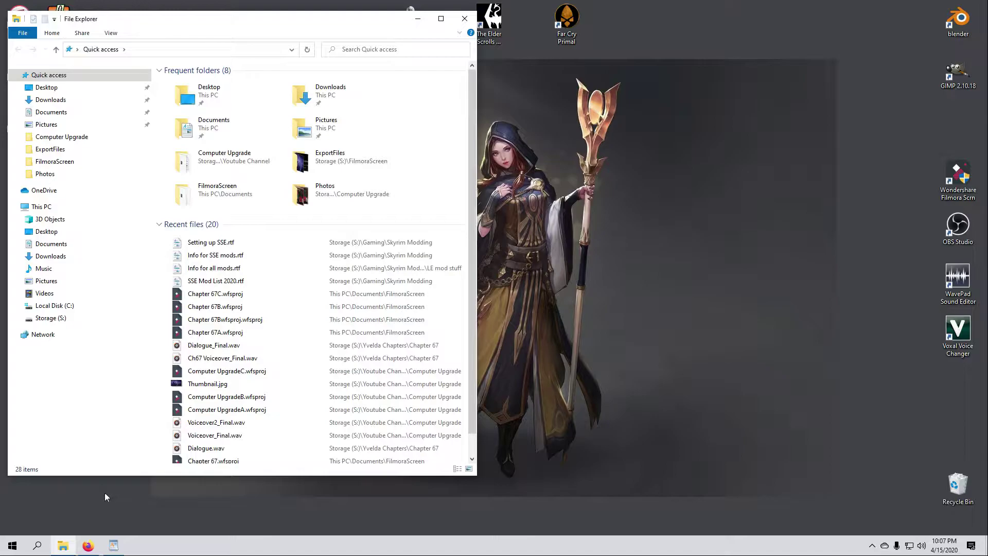
click(55, 306)
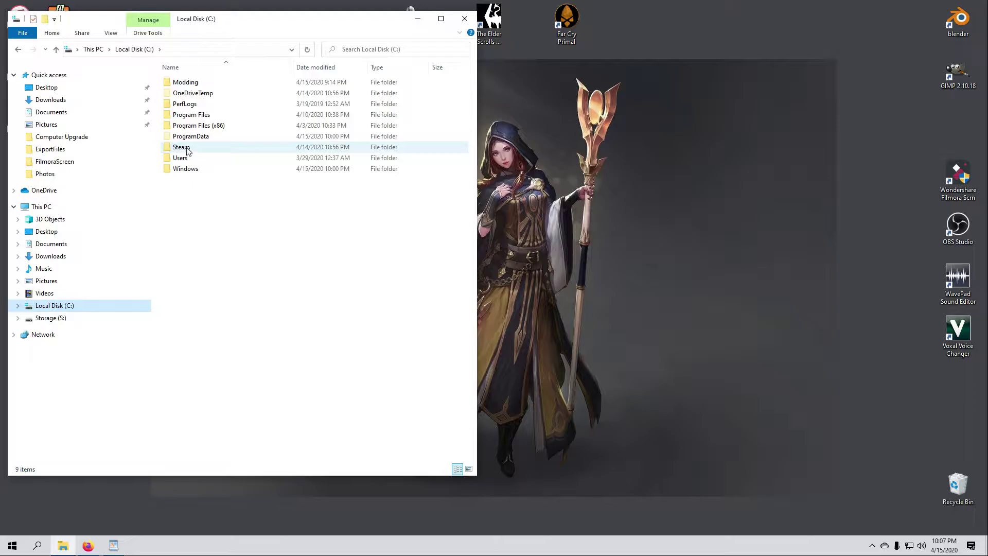
mouse_move(187, 151)
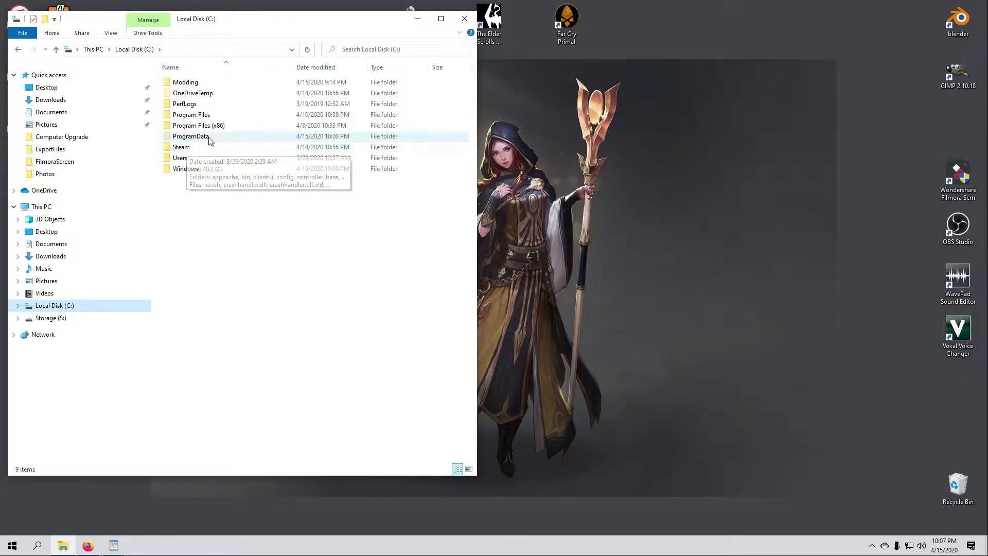
mouse_move(209, 121)
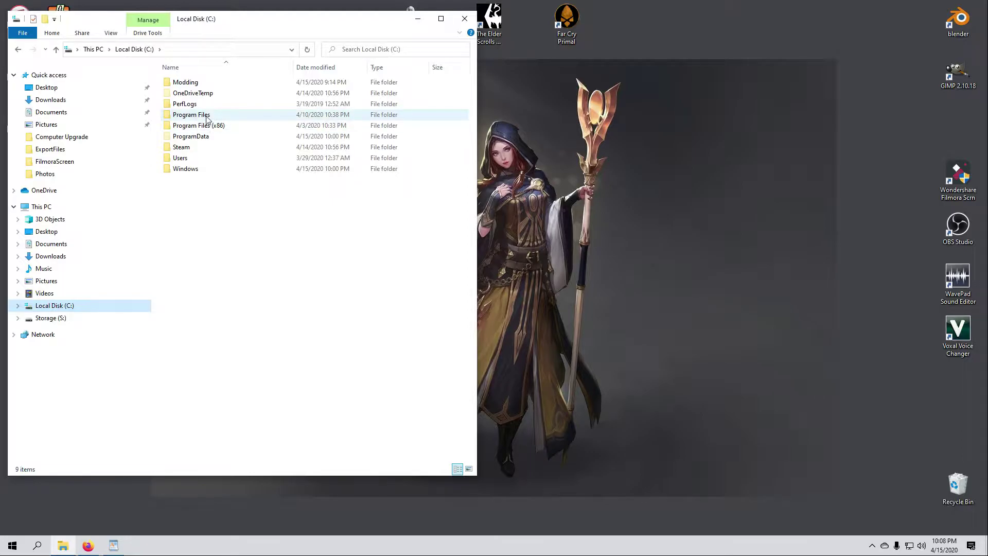
double_click(181, 147)
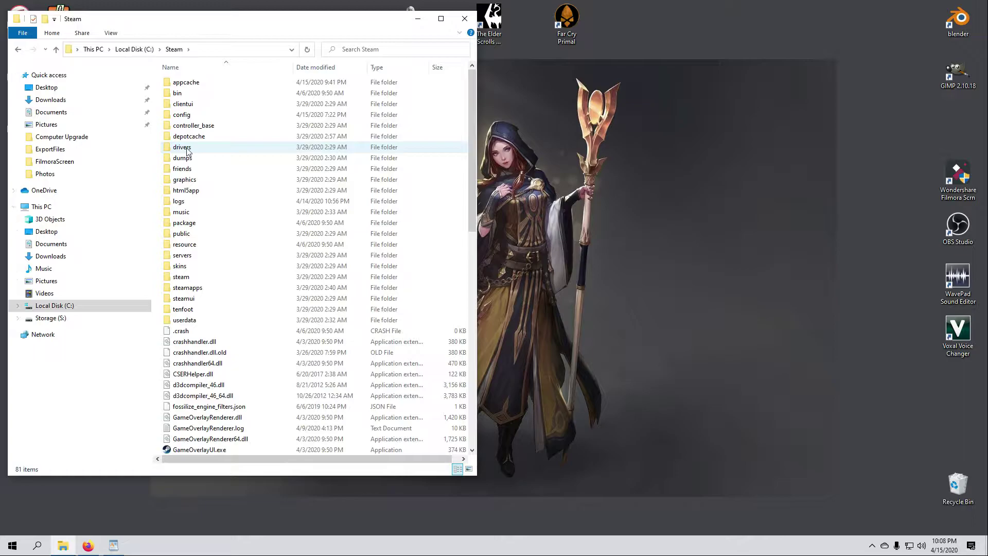
double_click(194, 289)
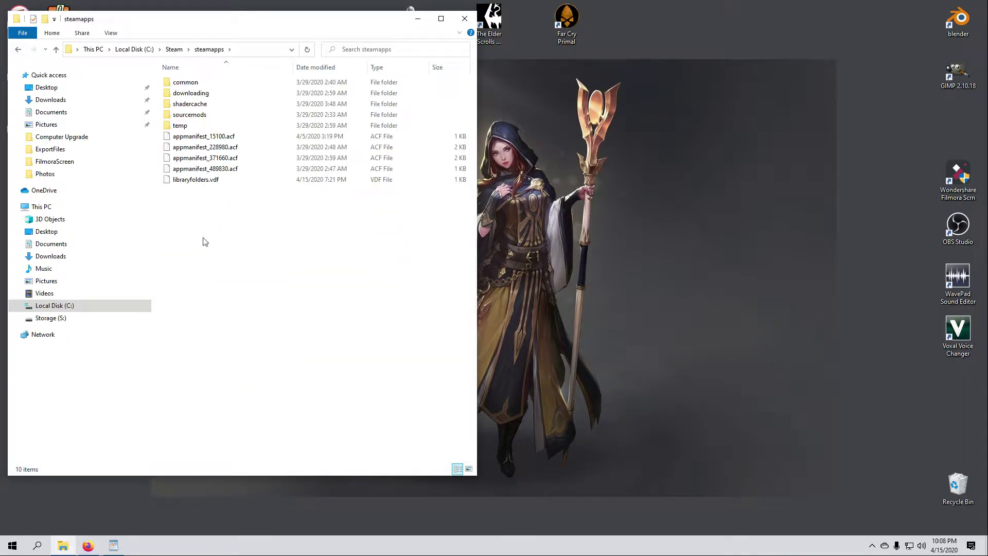
double_click(198, 84)
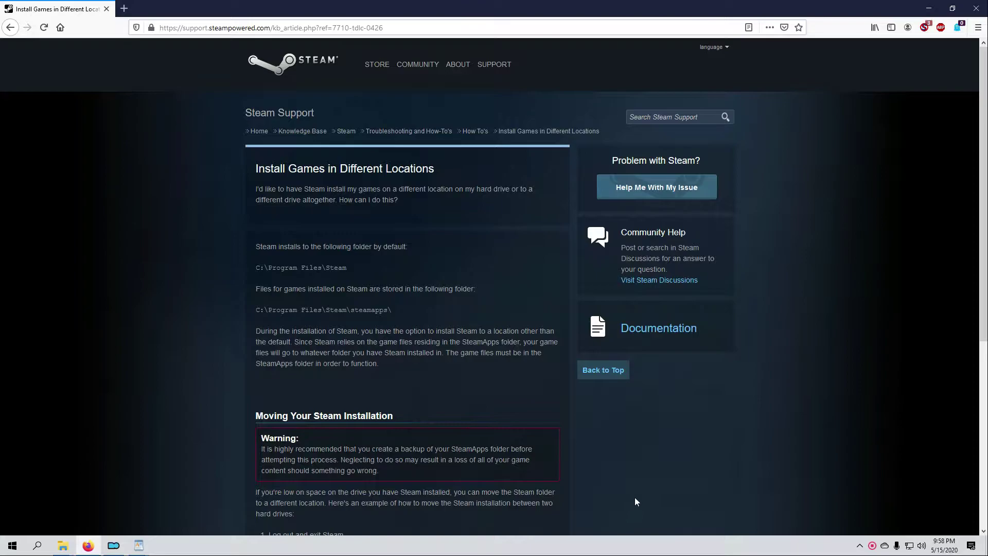
scroll(635, 497, down, 5)
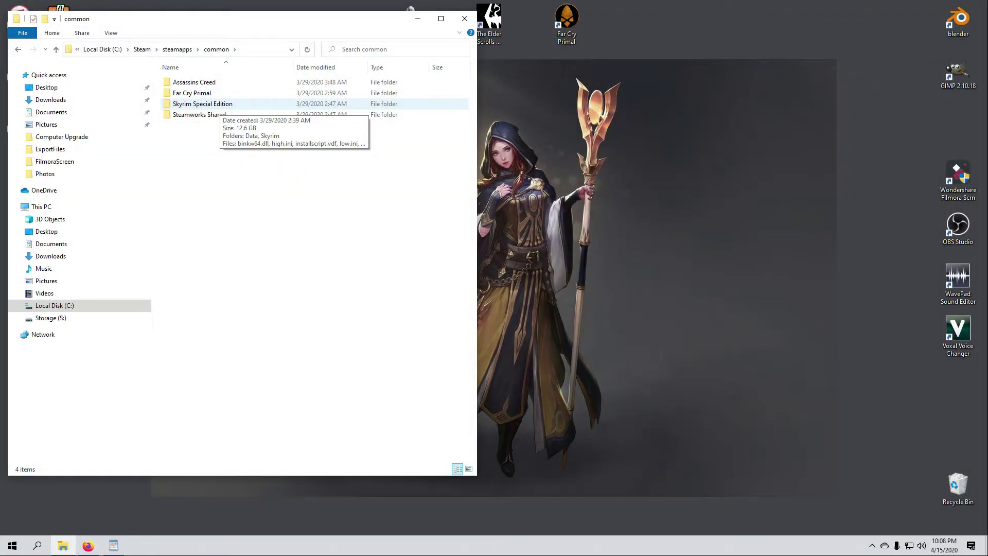
double_click(210, 103)
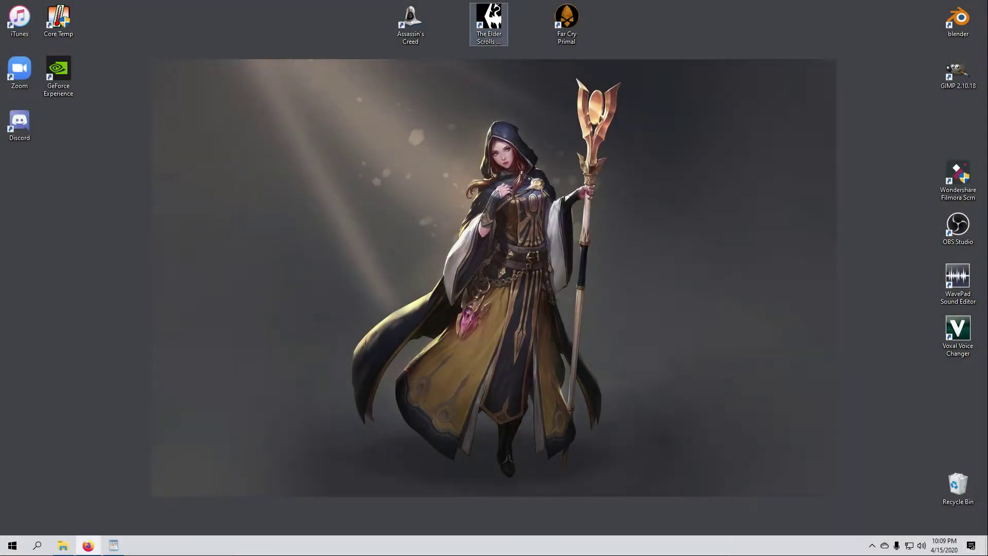
Step: Launch Skyrim Special Edition from the desktop, let it detect the video hardware and set the video options, and exit the launcher
double_click(490, 23)
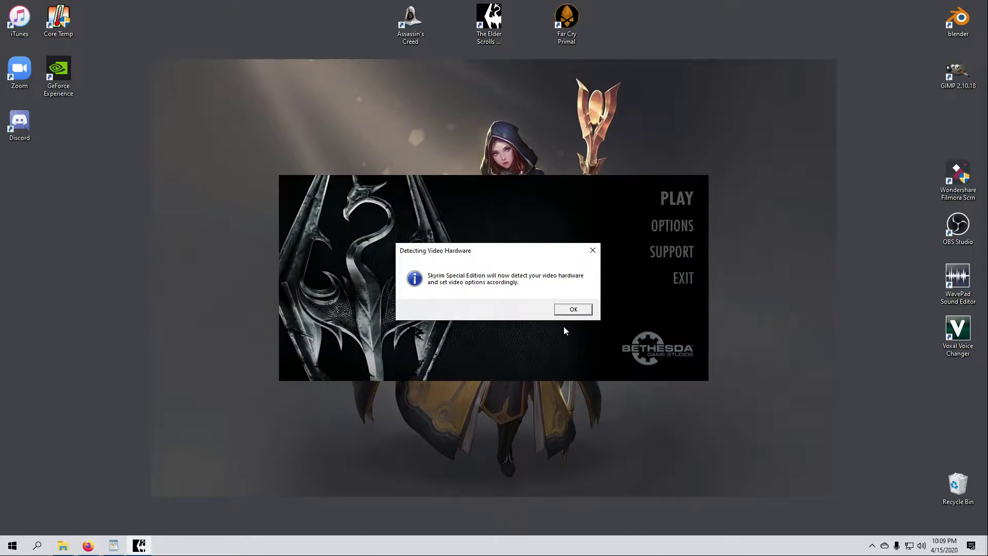
click(570, 309)
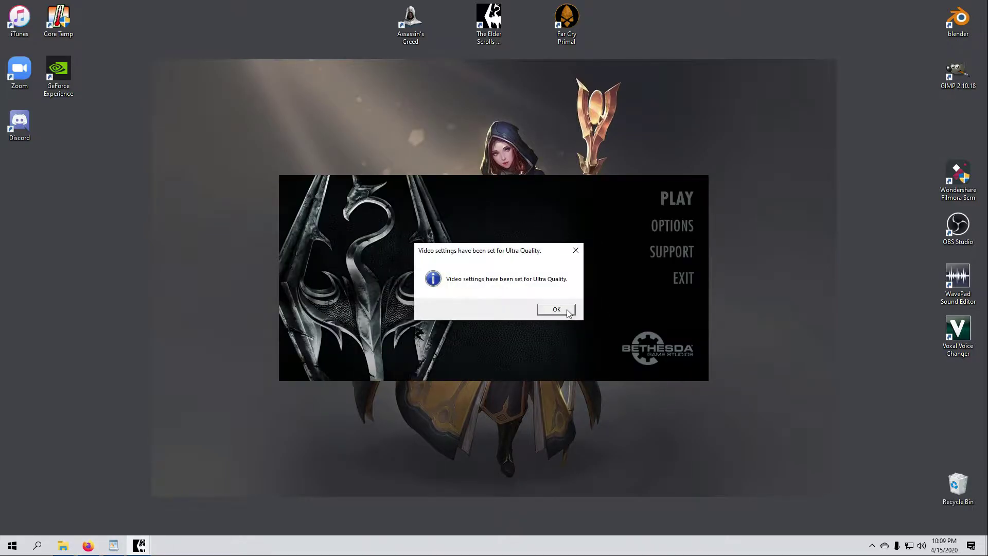
click(567, 311)
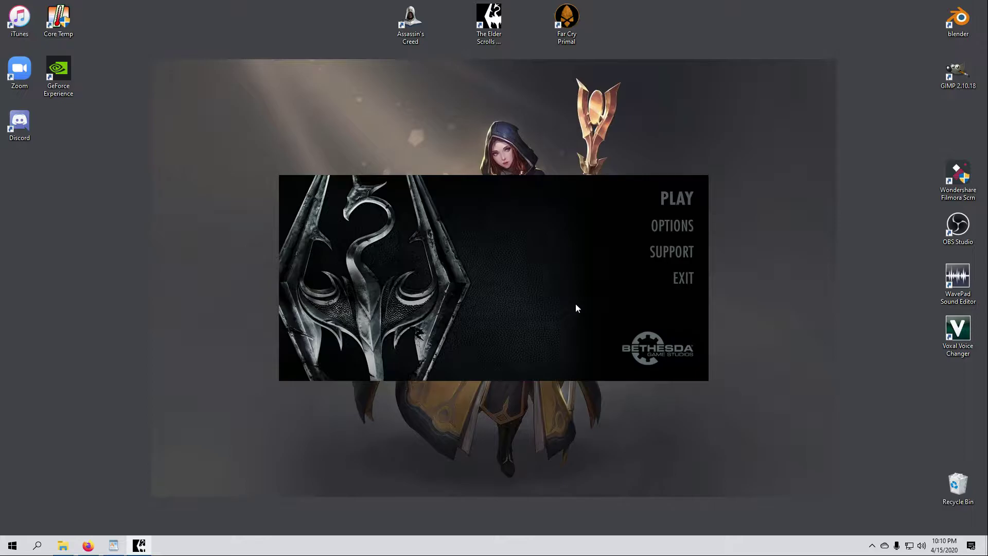
click(684, 279)
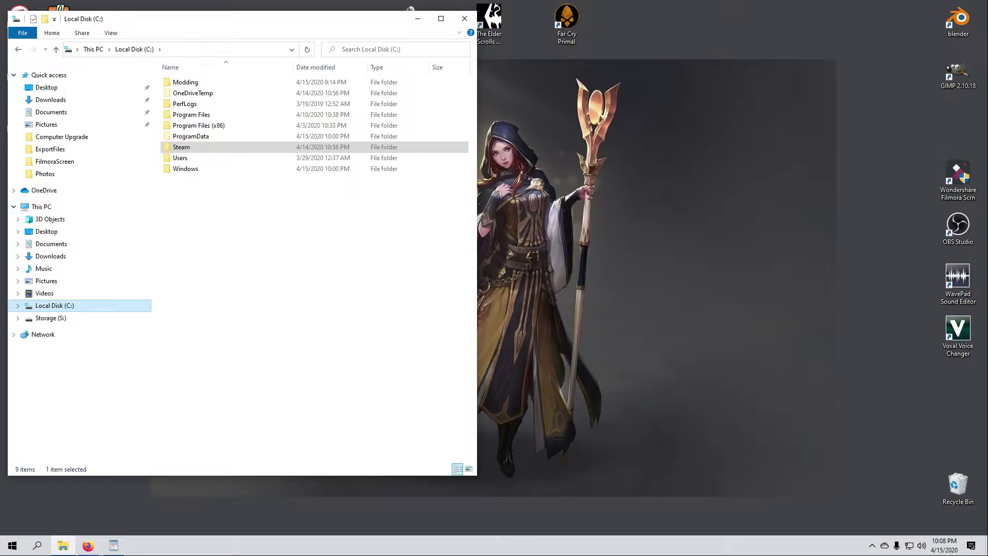
Step: Look inside the Modding folder on Local Disk (C:) and return to the drive's root
click(204, 83)
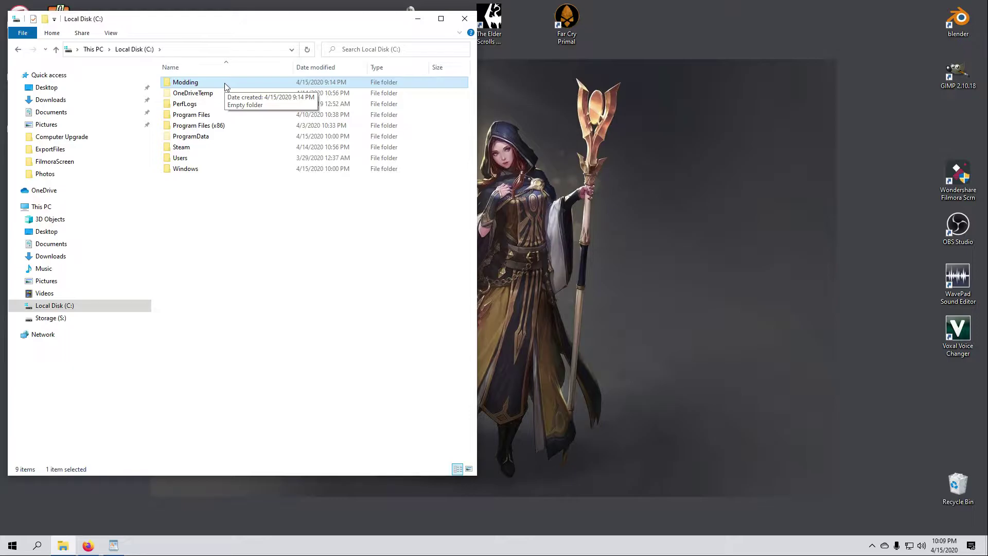
double_click(225, 87)
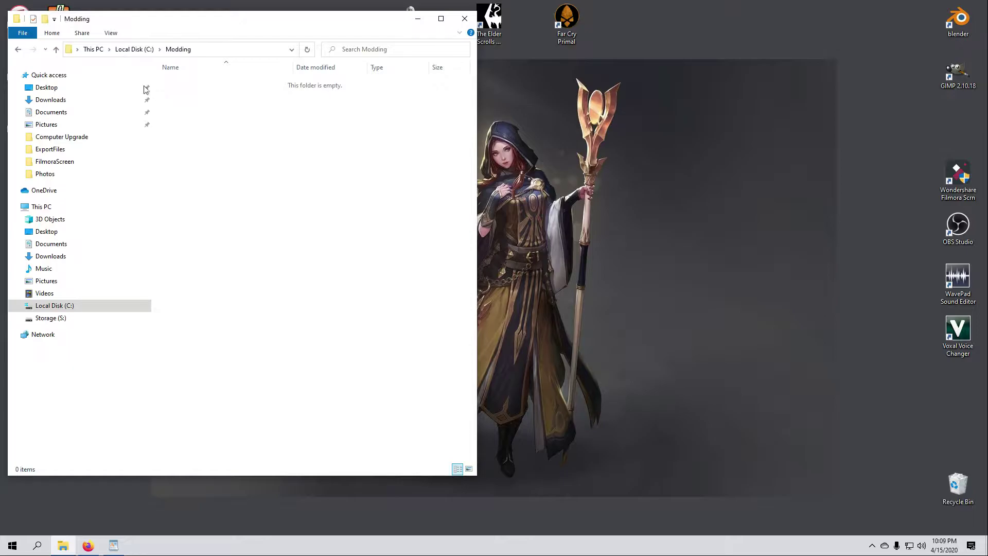
click(18, 49)
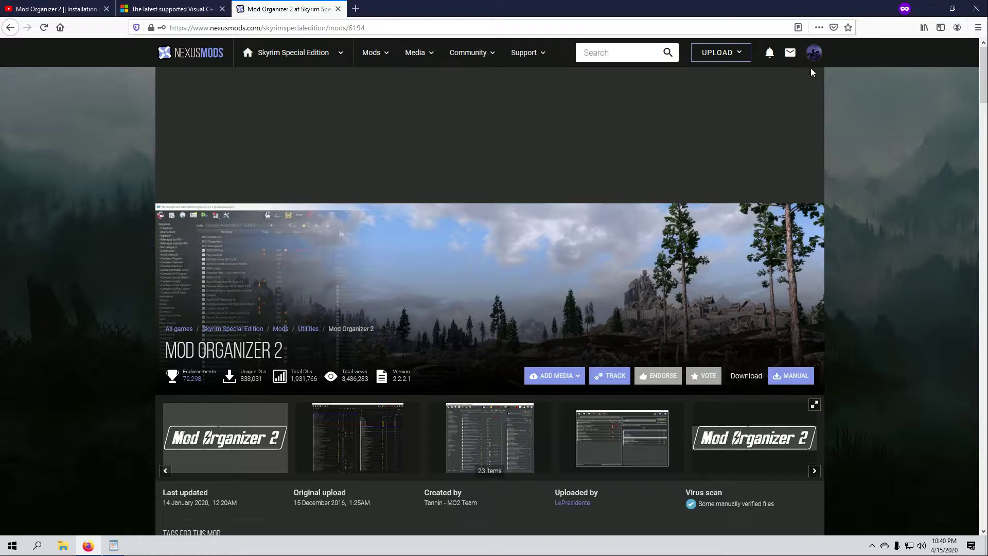
Step: Download the Mod Organizer 2 (Installer) main file from its Nexus Mods page with the free slow download and save it
scroll(415, 408, down, 5)
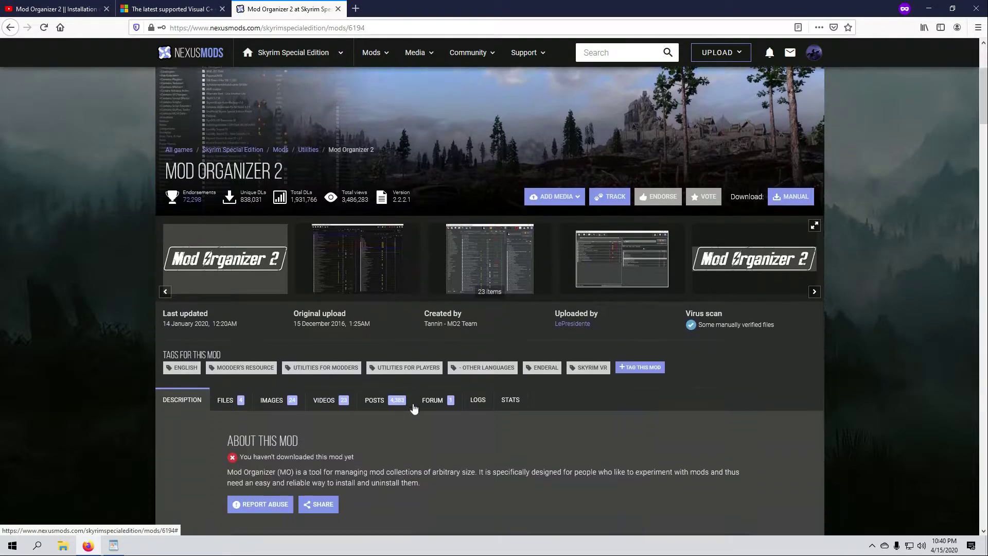
scroll(415, 408, down, 1)
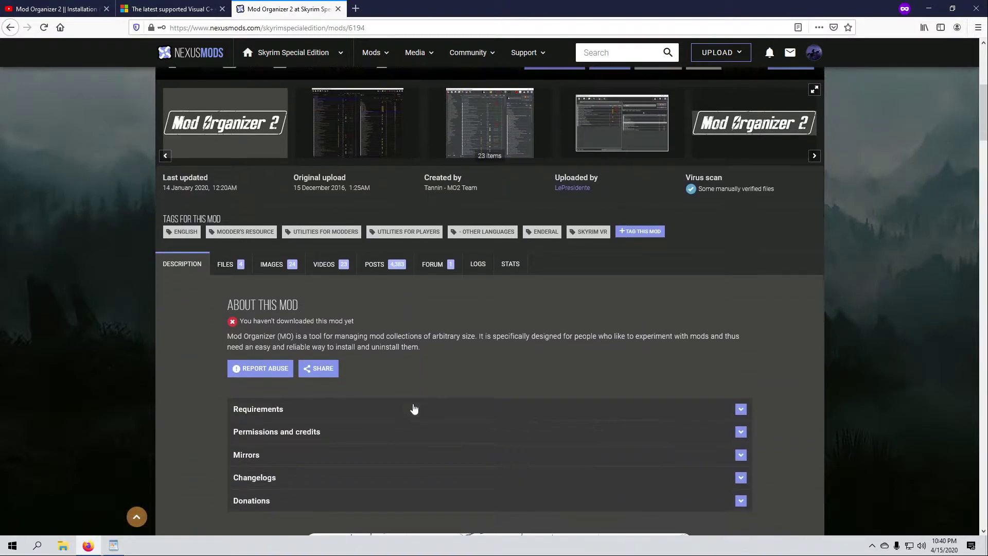
click(230, 265)
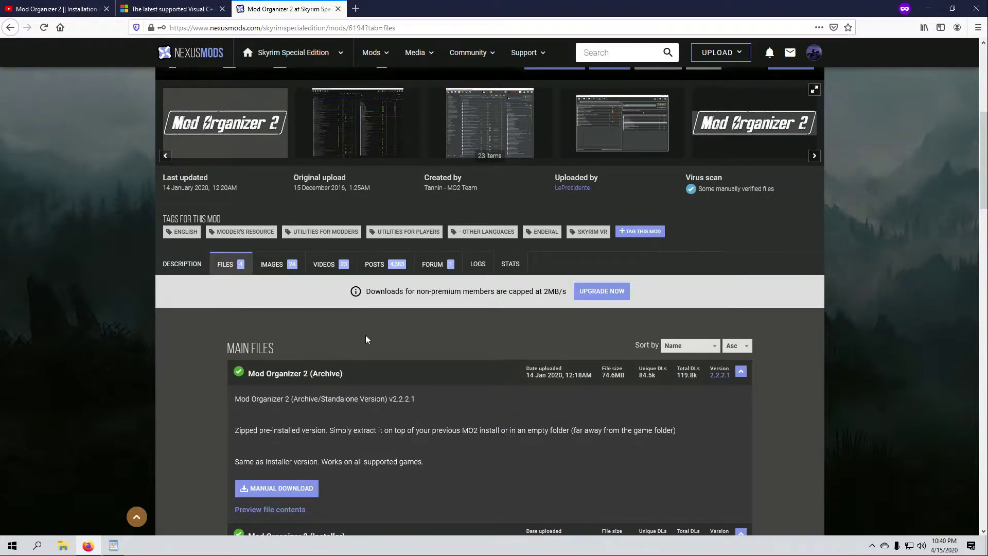
scroll(381, 329, down, 1)
scroll(420, 317, down, 2)
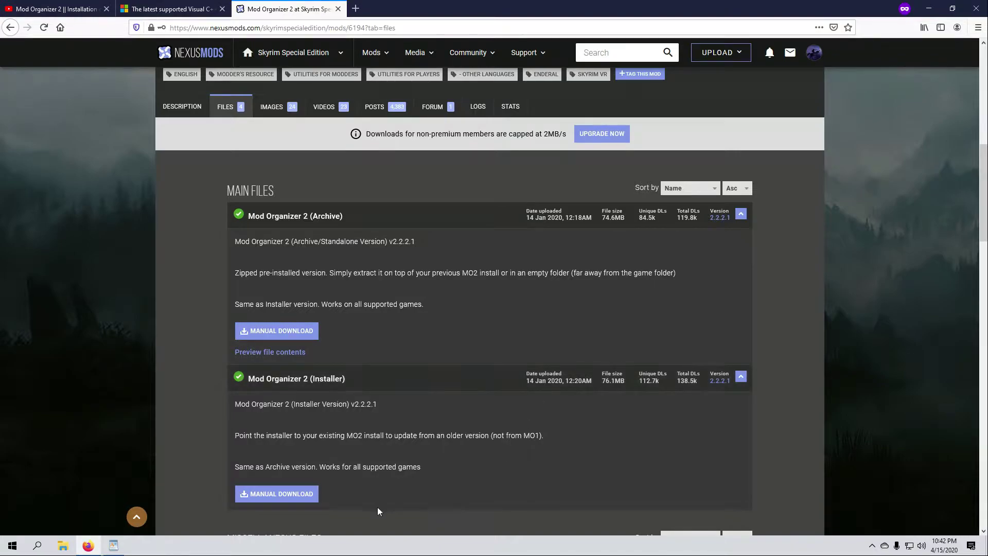
click(274, 495)
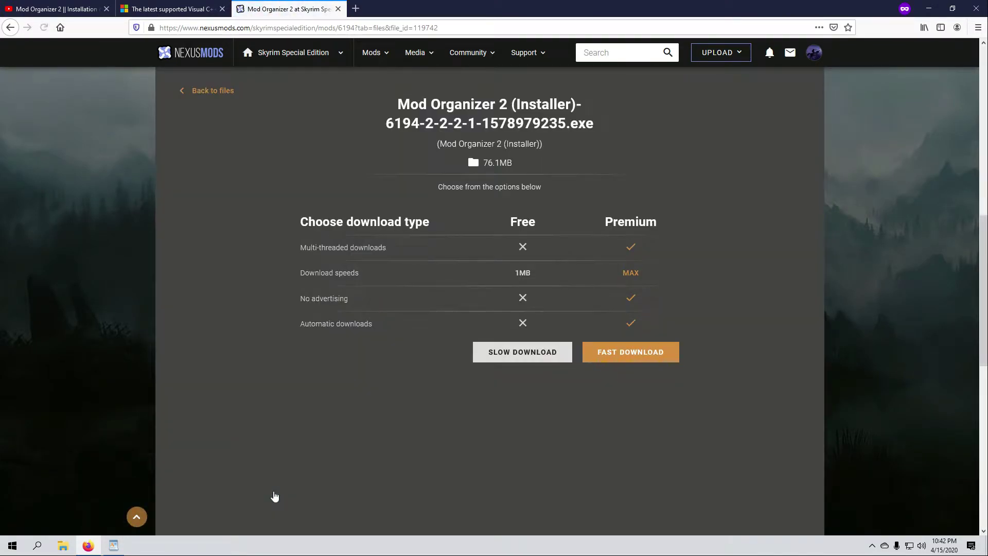
click(506, 355)
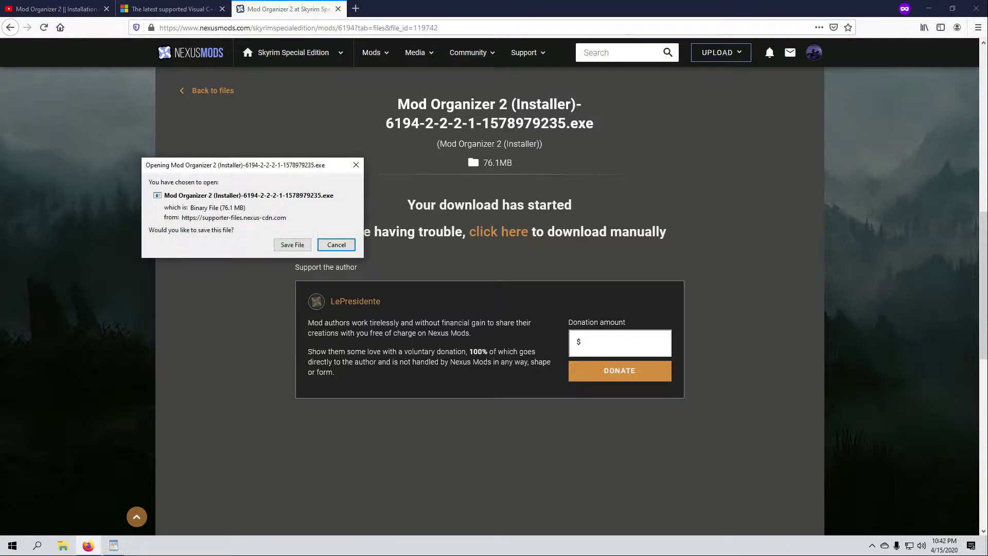
click(291, 245)
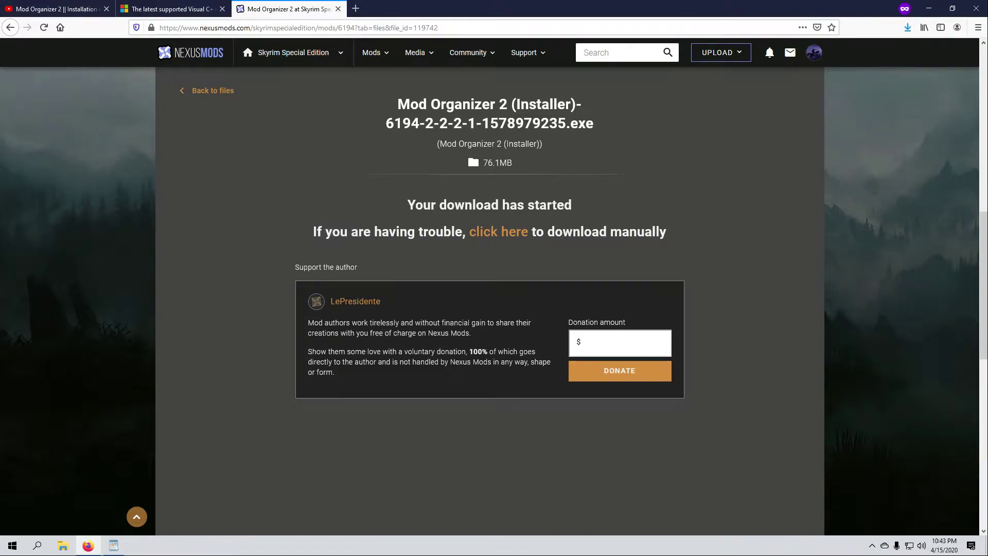
Step: Show the downloaded Mod Organizer 2 installer in its folder and launch it
click(907, 29)
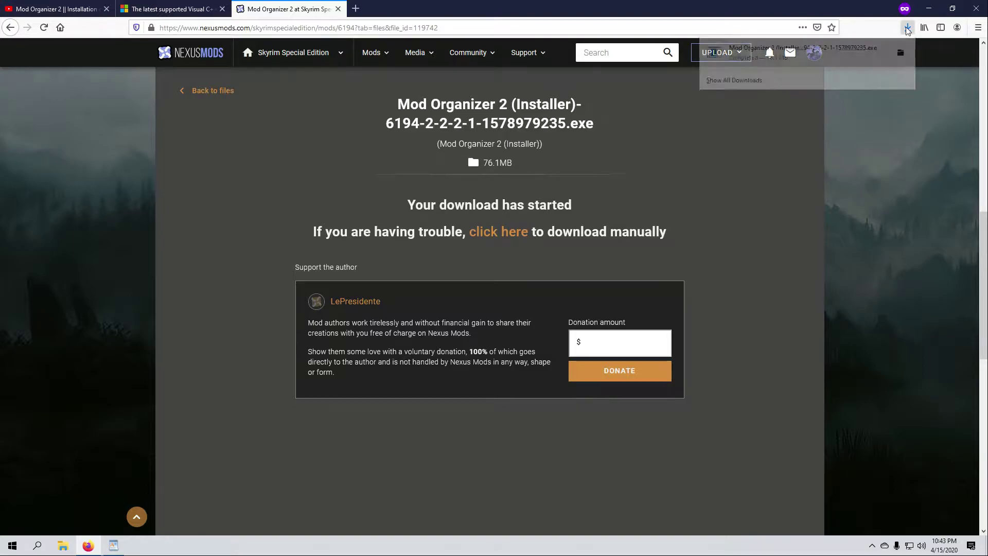
click(901, 53)
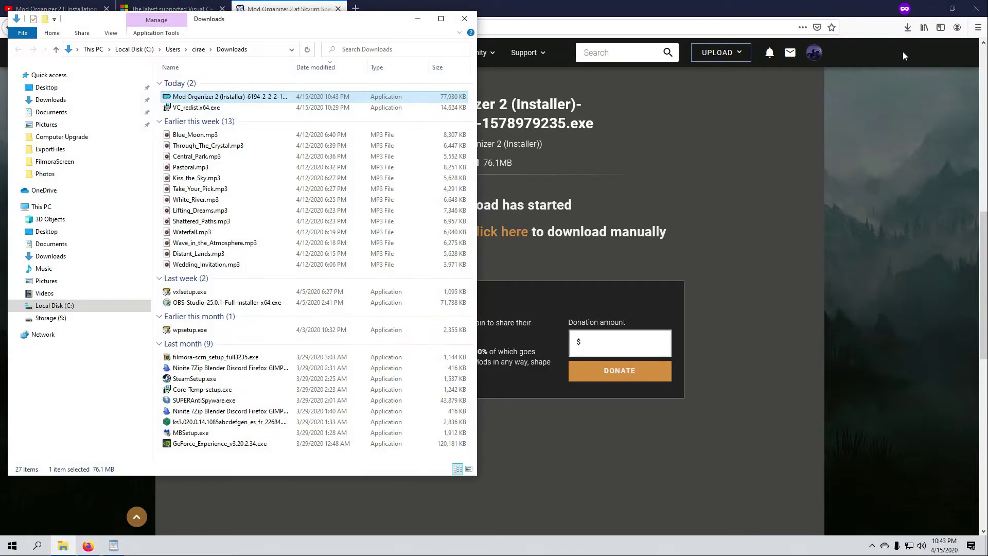
double_click(254, 96)
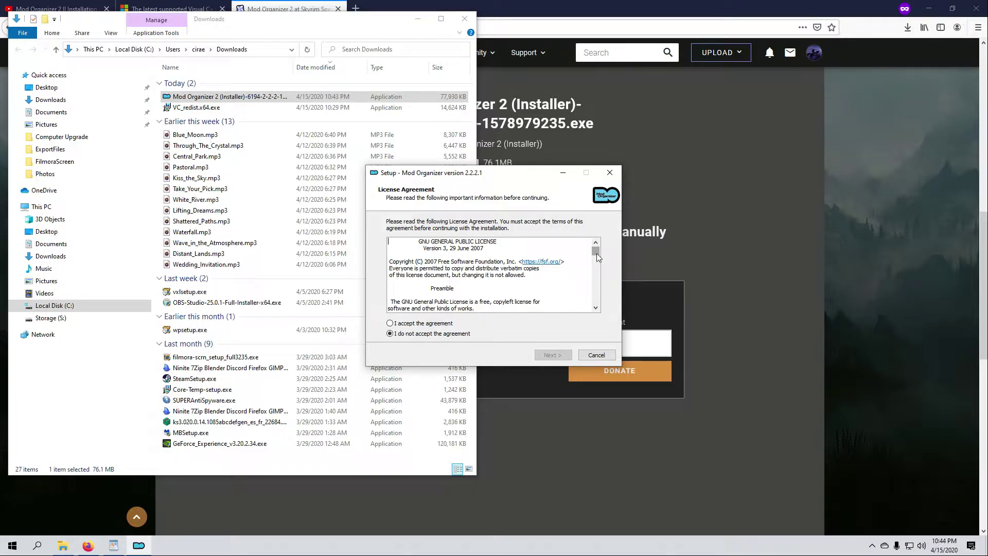
Step: Accept the license agreement and confirm C:\Modding\MO2 as the installation folder for Mod Organizer
drag(597, 253, 596, 322)
click(390, 323)
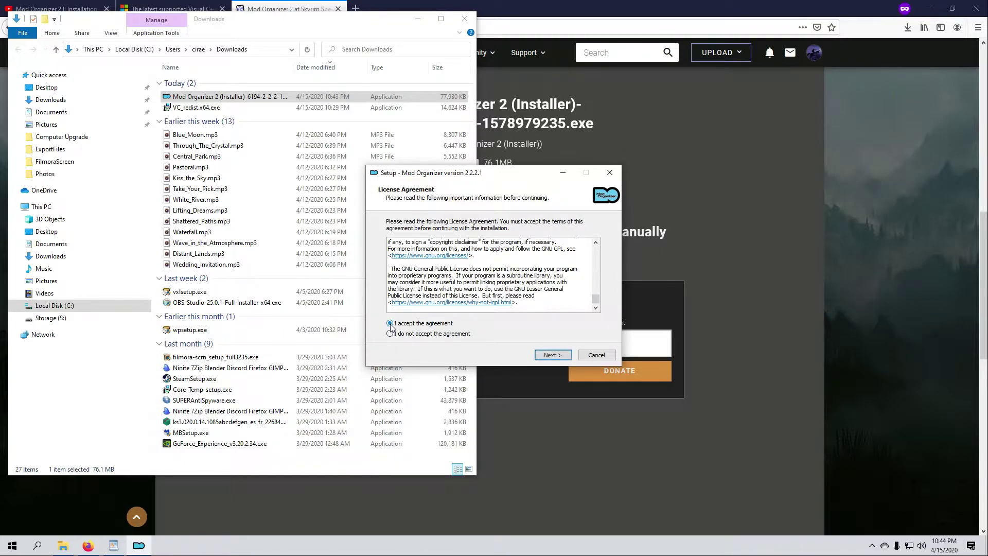
click(552, 355)
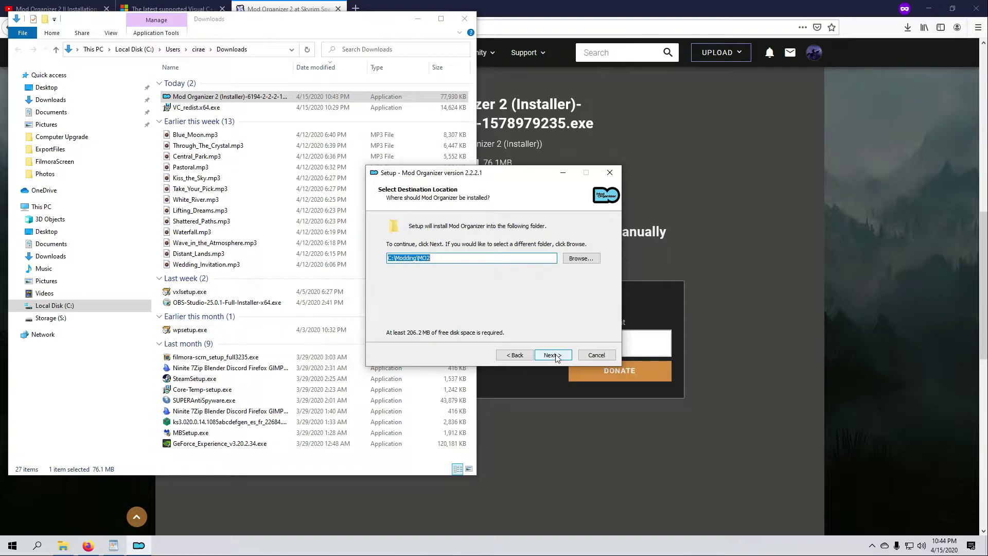
click(581, 258)
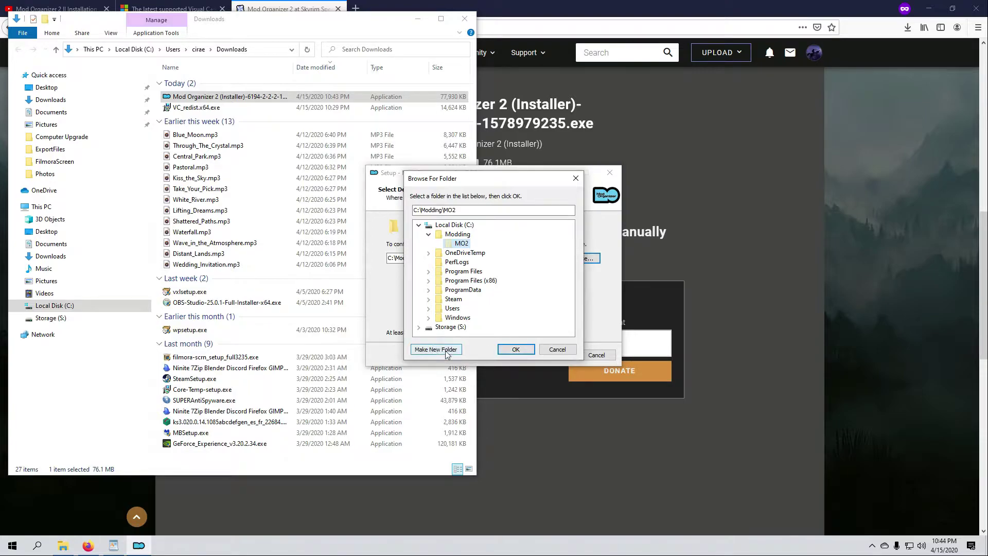
click(516, 350)
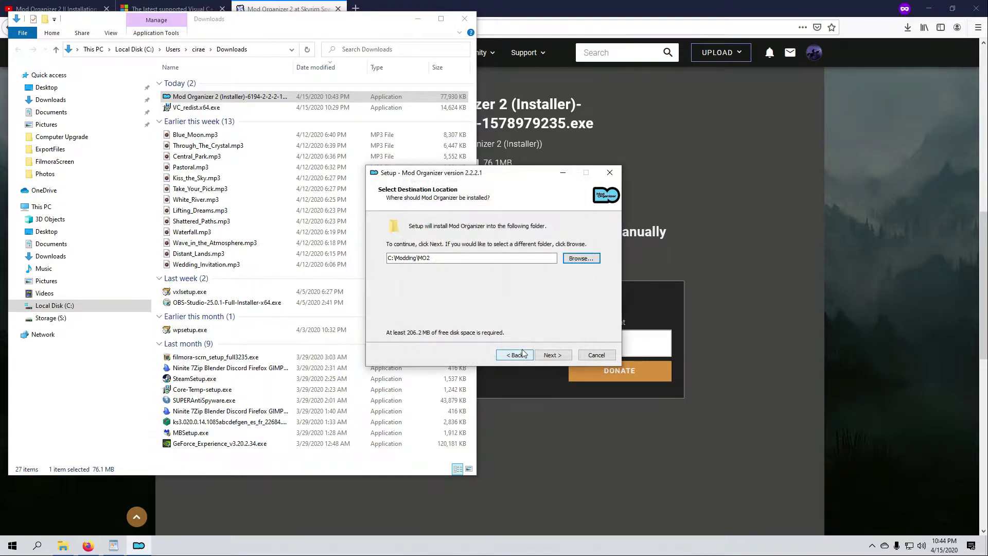
click(553, 355)
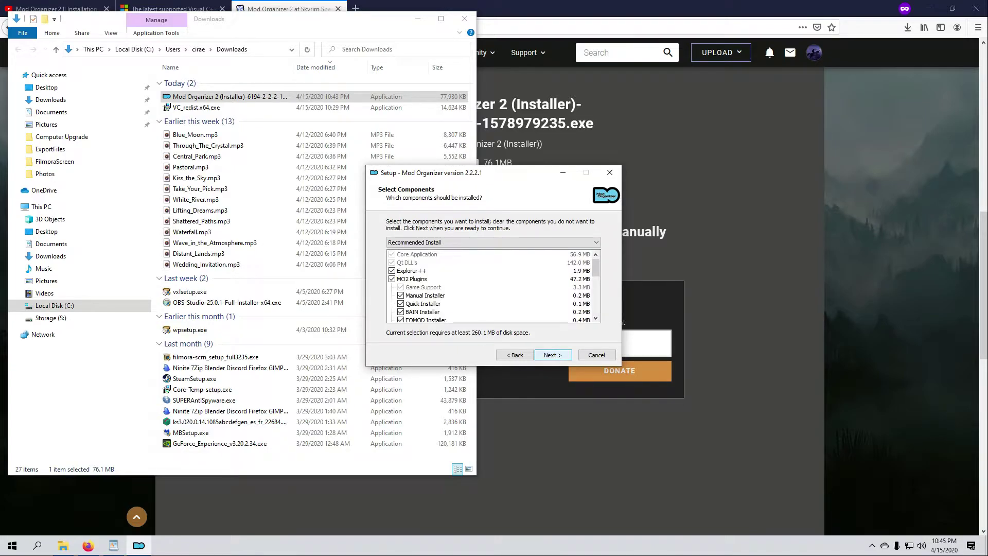
Step: Add the Handle Nexus Links component to the recommended installation and continue the setup
drag(596, 270, 594, 313)
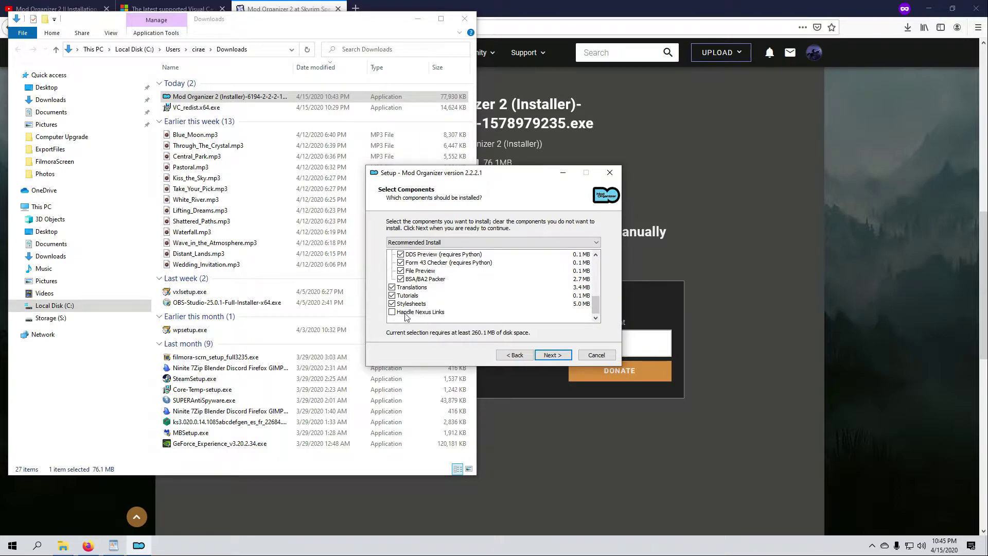
click(392, 311)
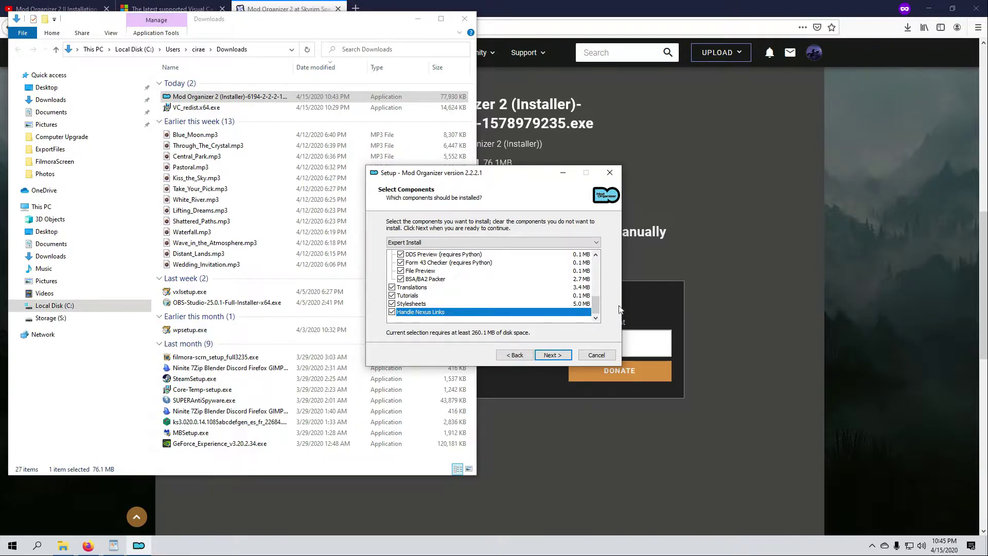
drag(596, 308, 600, 272)
click(553, 355)
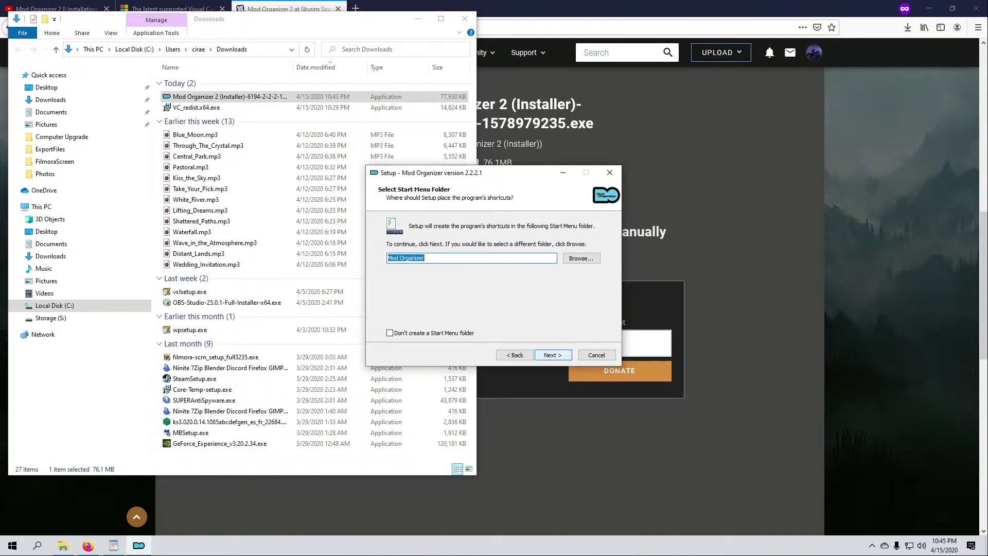
click(581, 261)
drag(570, 262, 580, 317)
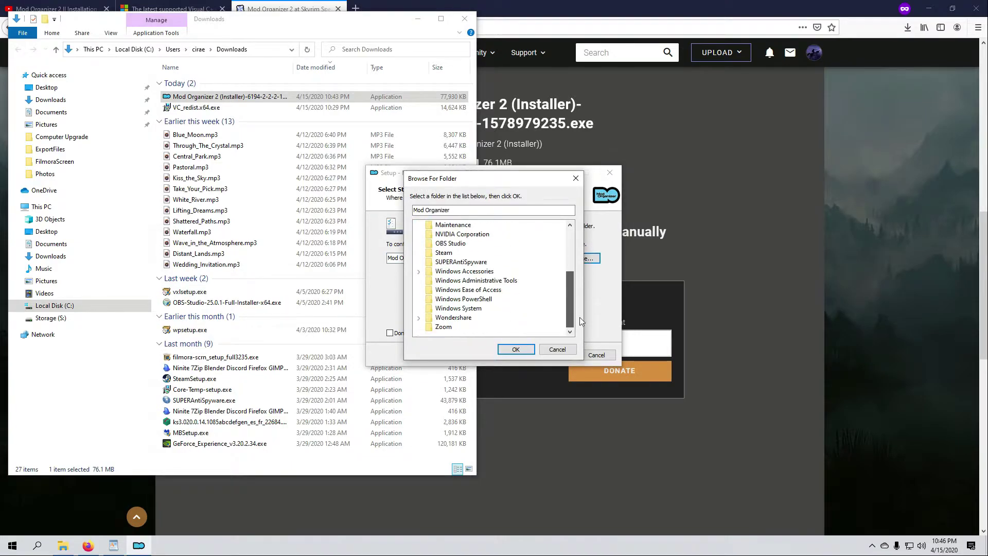
click(564, 352)
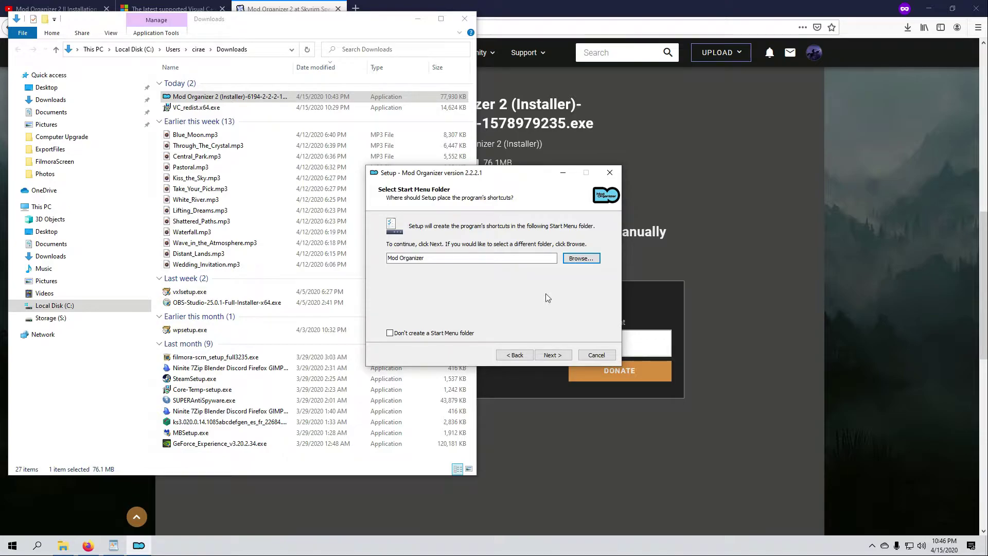
Step: Keep Mod Organizer as the Start Menu folder and choose to create a desktop shortcut
click(555, 356)
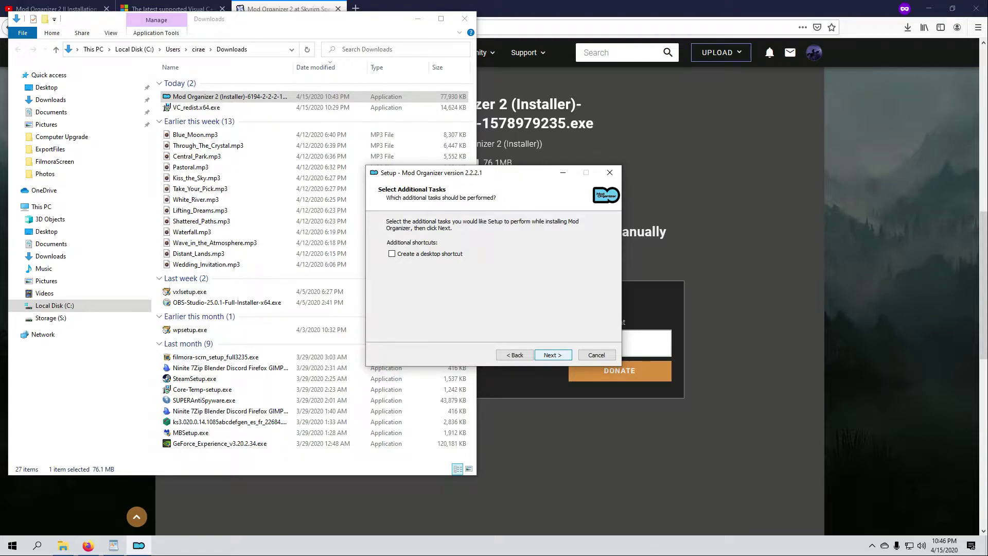
click(392, 255)
click(562, 356)
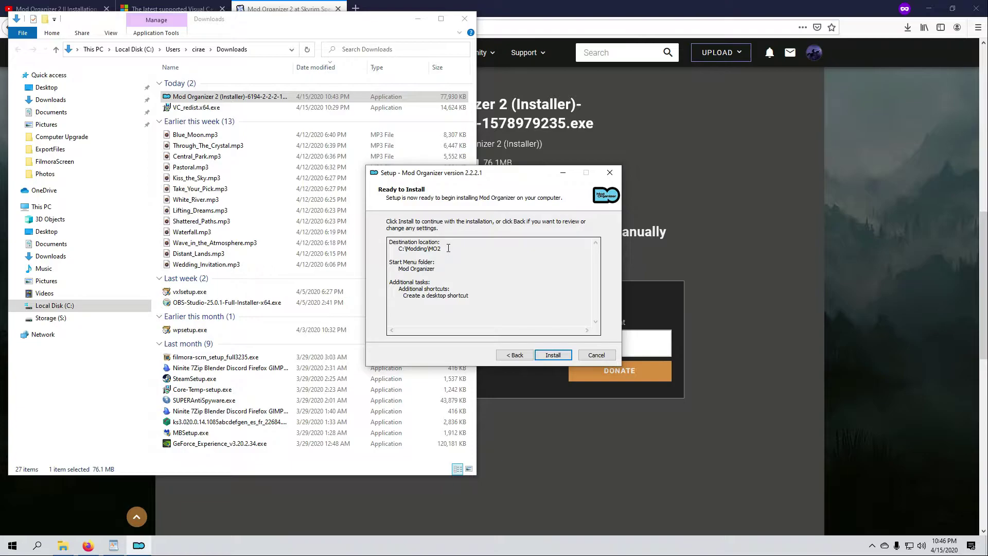
Step: Install Mod Organizer, finish the setup with the program launching, and minimize the Downloads folder window
click(552, 355)
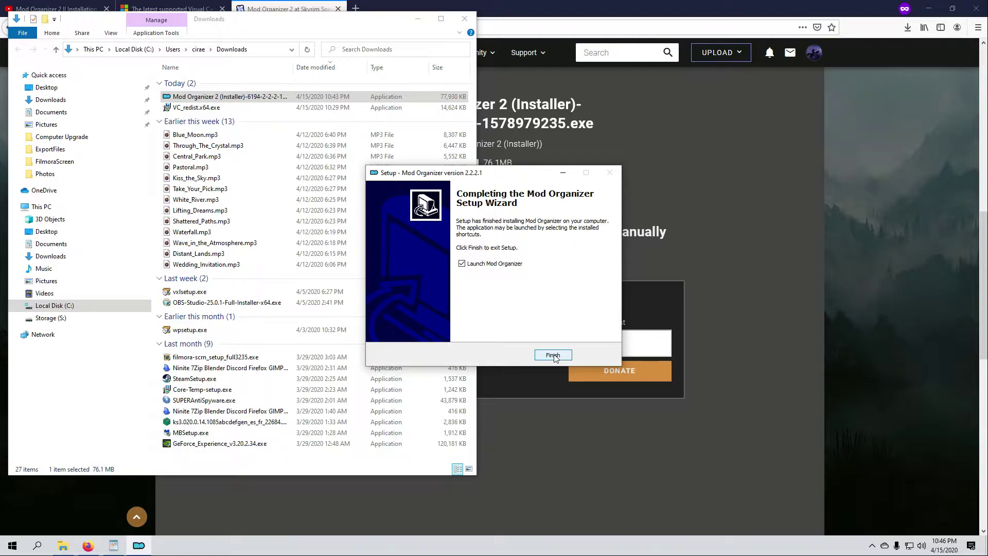
click(553, 355)
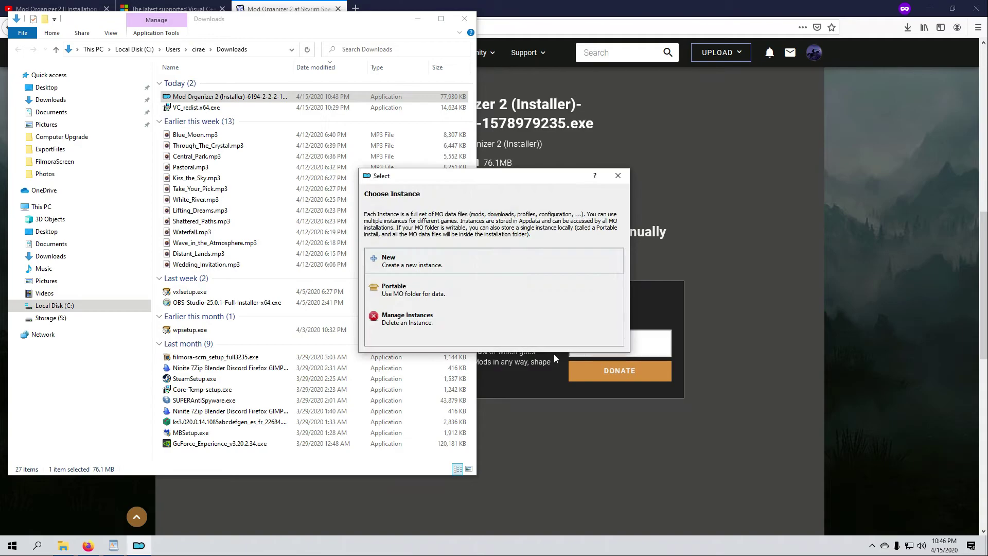
click(414, 23)
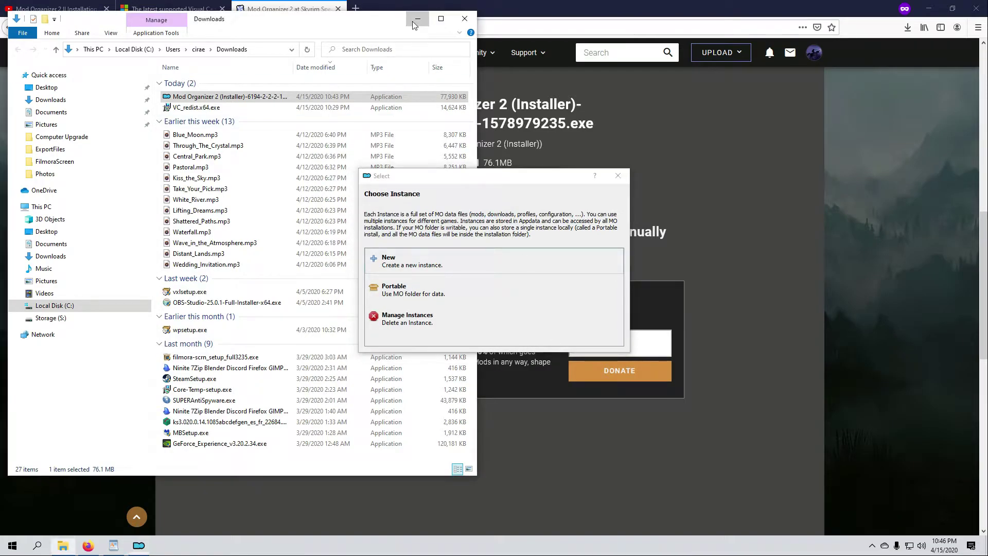
click(417, 20)
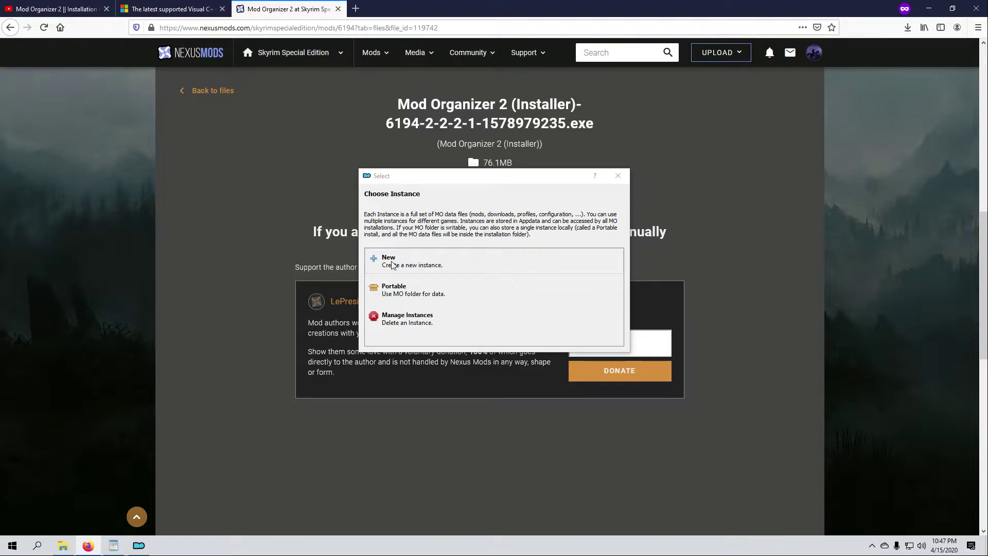
Step: Create a new instance with the suggested name SkyrimSE and acknowledge its data directory
click(392, 264)
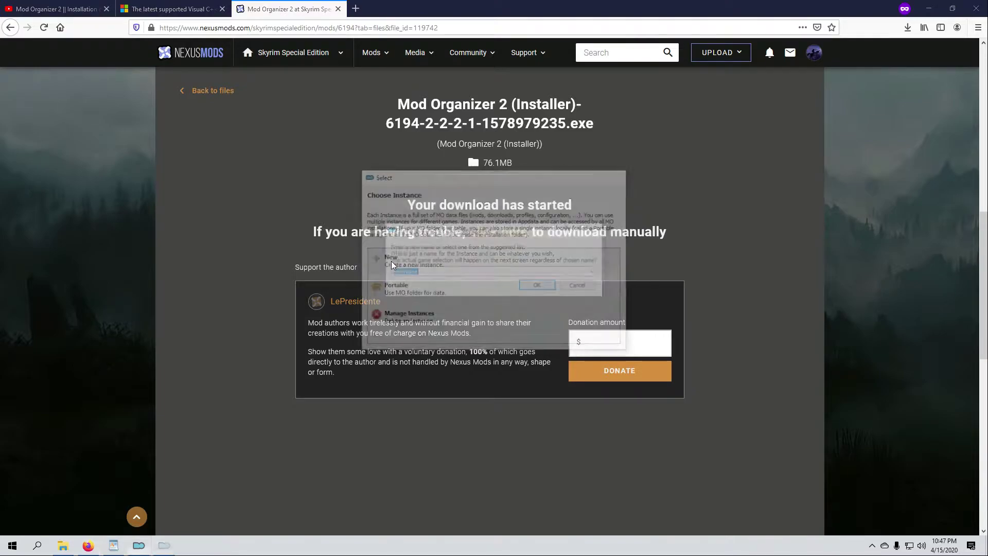
click(596, 272)
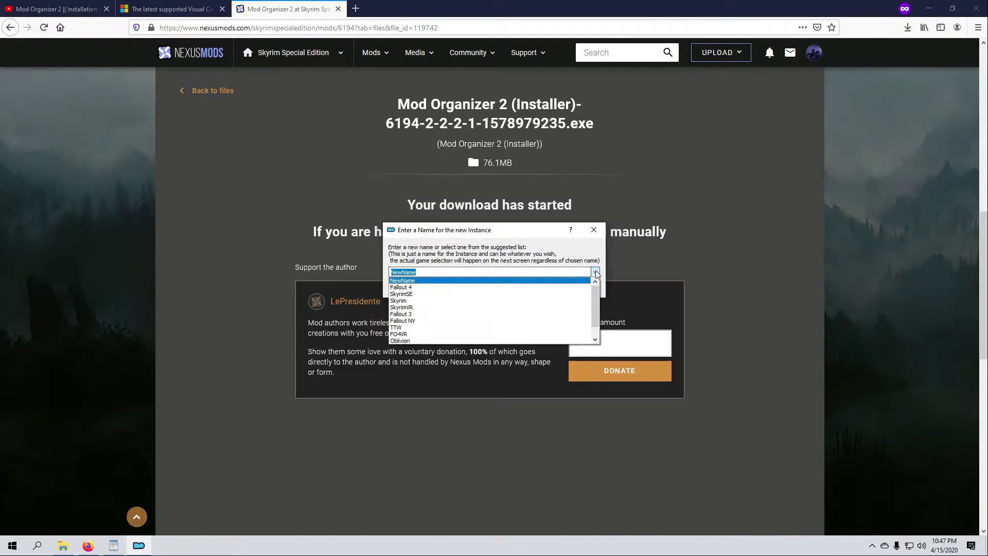
click(422, 294)
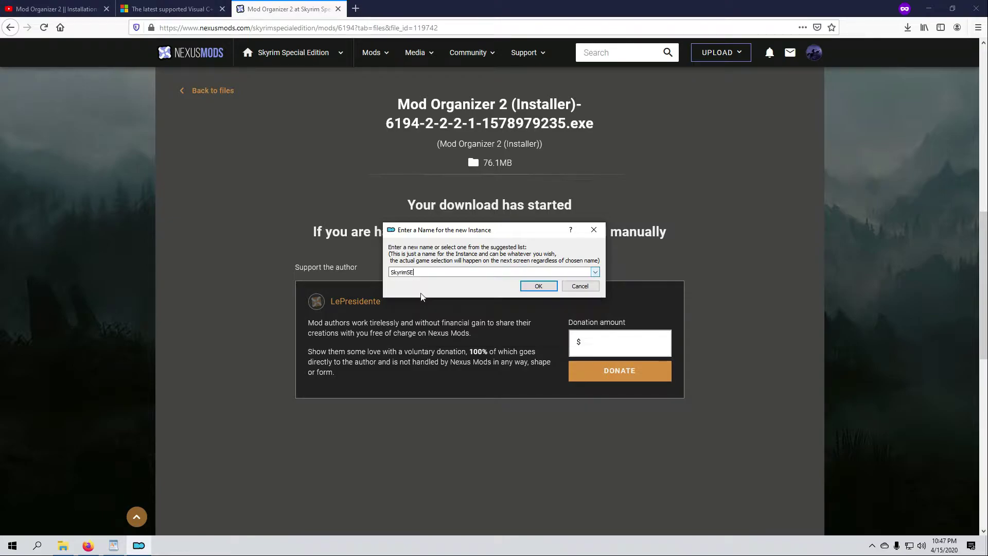
click(535, 286)
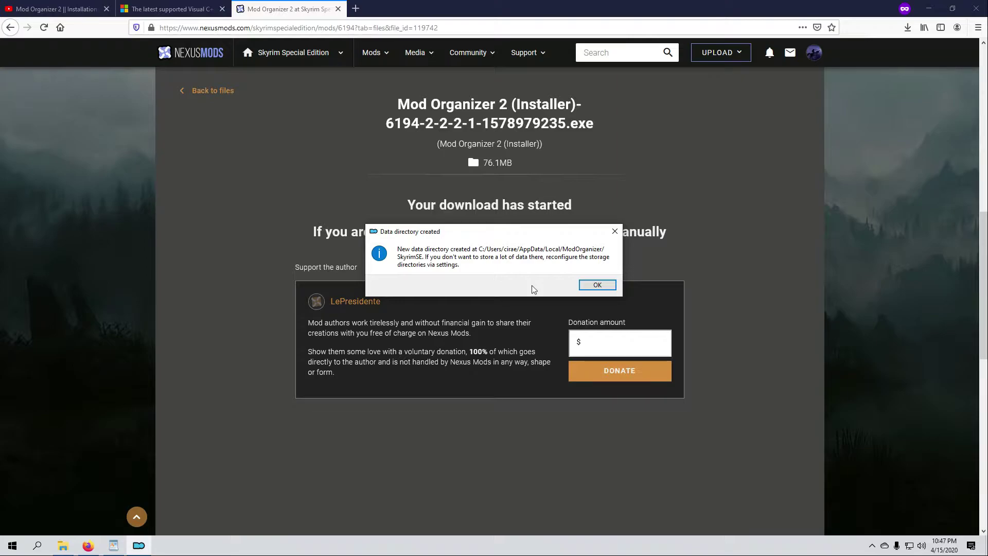
click(597, 285)
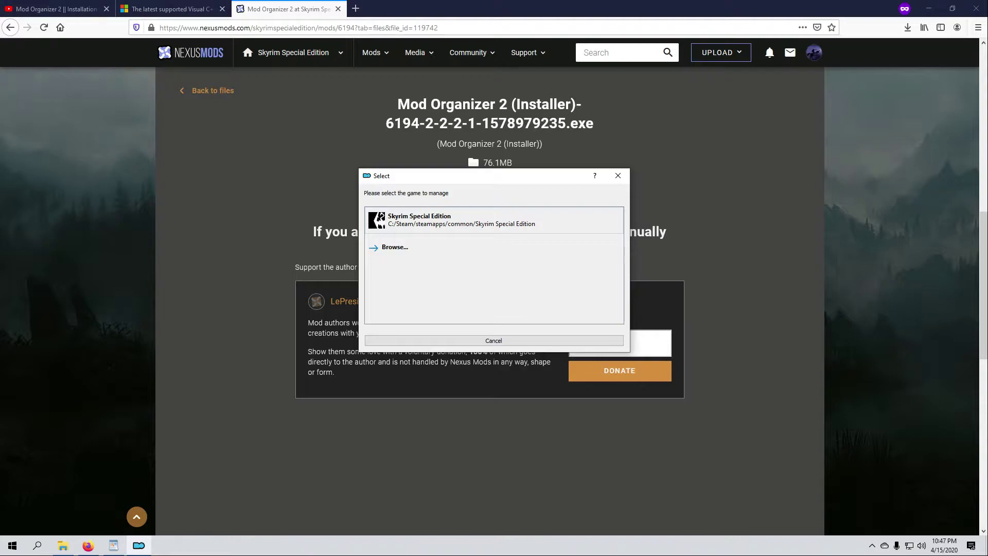
Step: Choose Skyrim Special Edition as the game to manage and decline the first-start tutorial
click(438, 222)
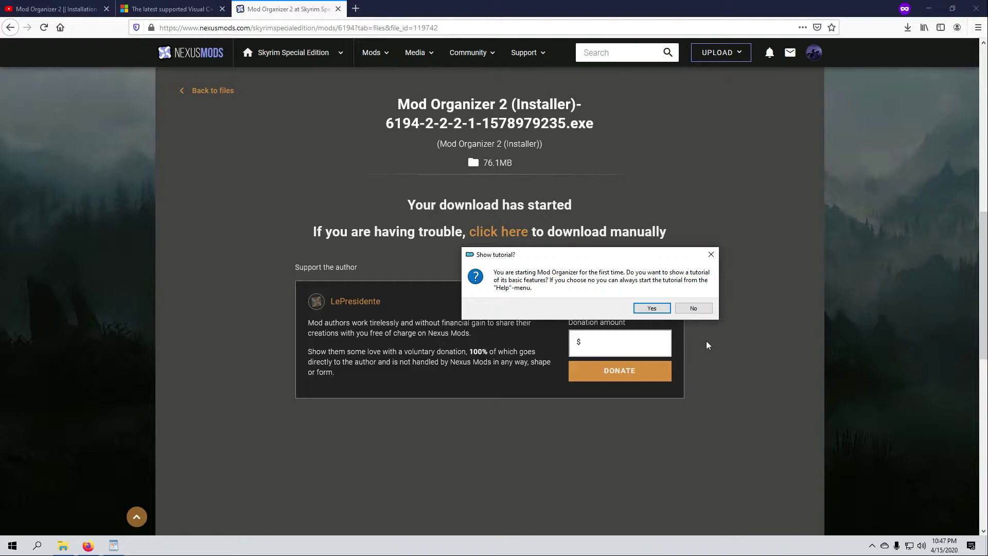
click(699, 308)
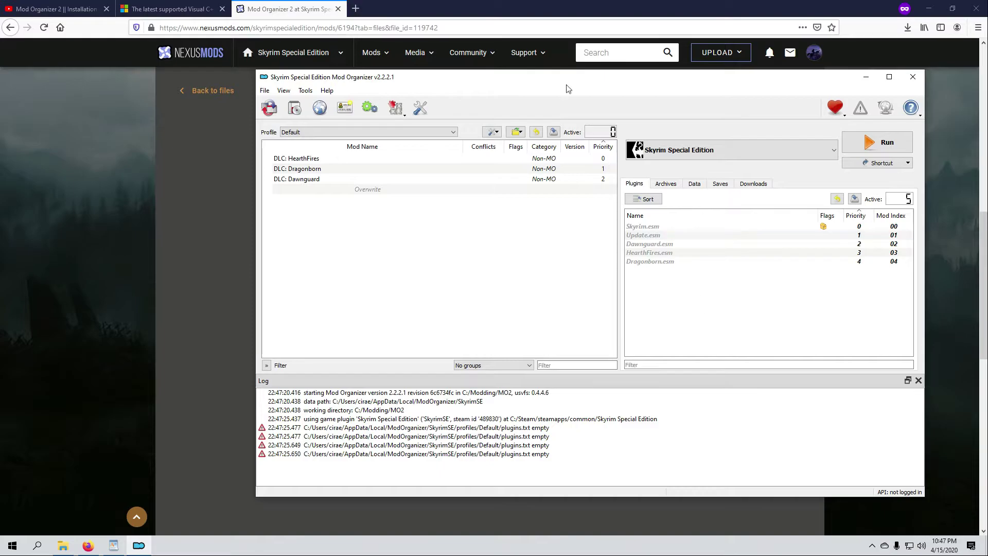
drag(493, 76, 380, 80)
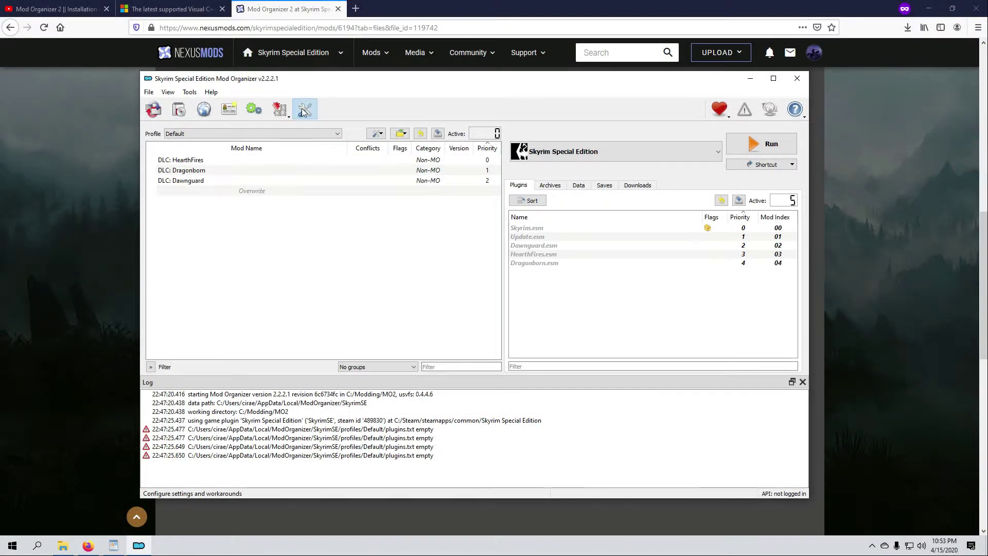
Step: Open the path settings and browse for the base directory to the C:\Modding\MO2 folder
click(304, 111)
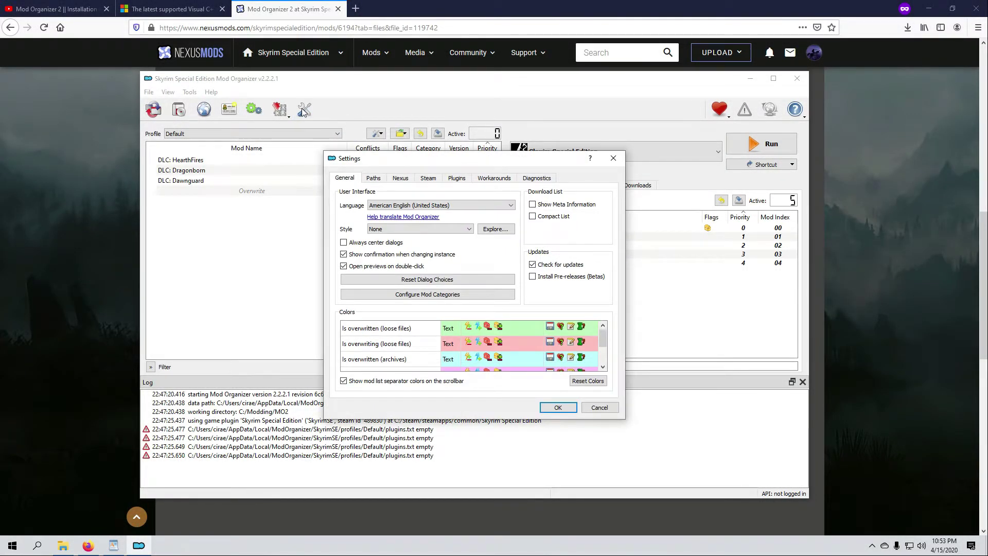
click(373, 179)
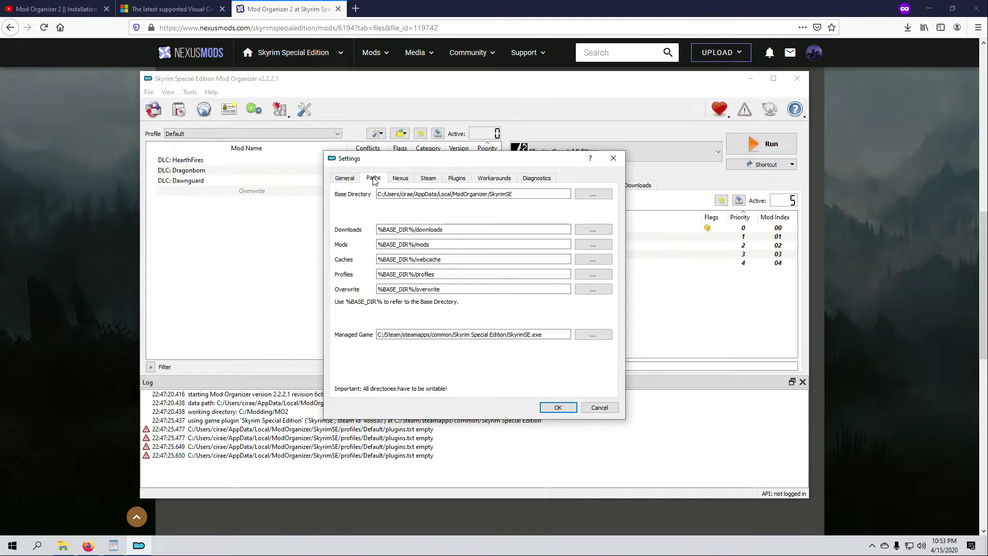
click(592, 198)
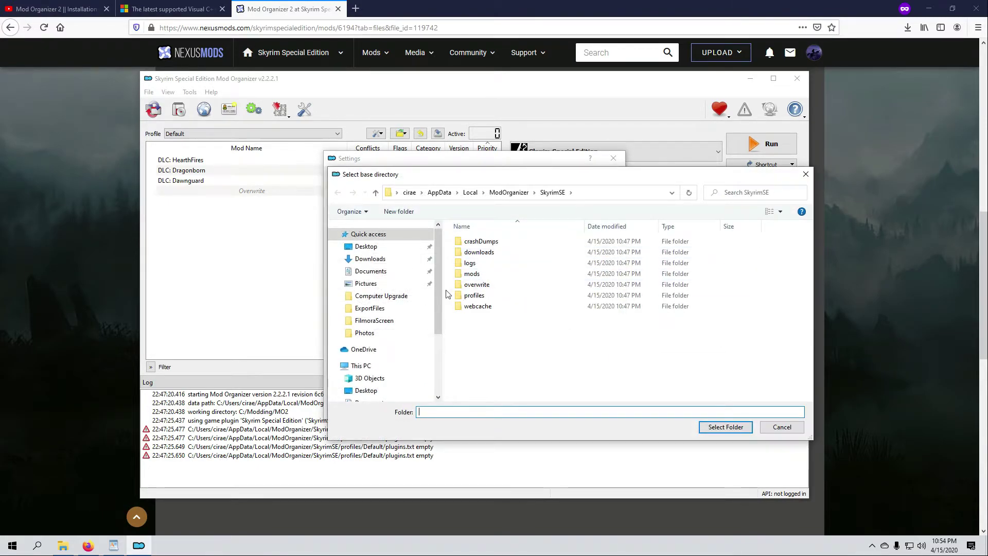
scroll(413, 338, down, 2)
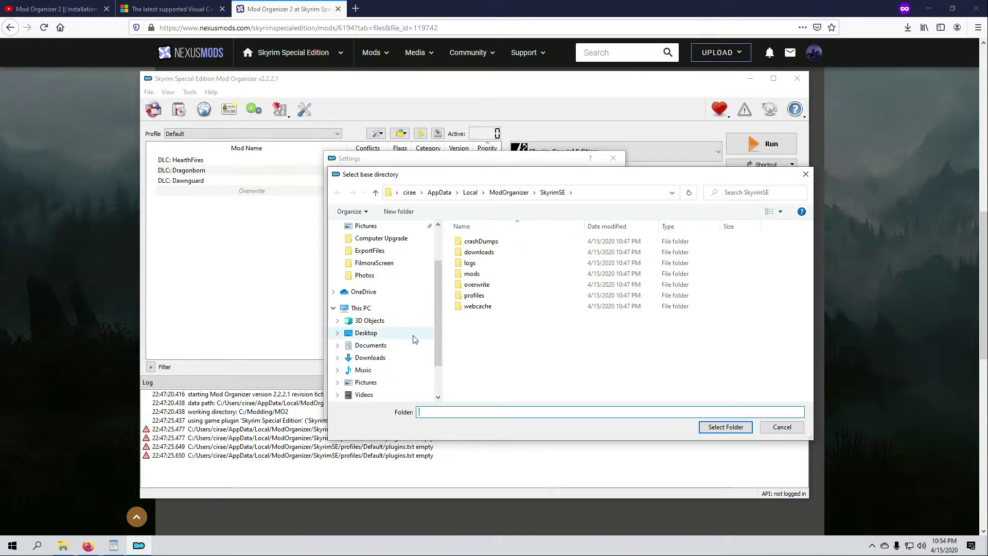
scroll(413, 338, down, 2)
click(383, 357)
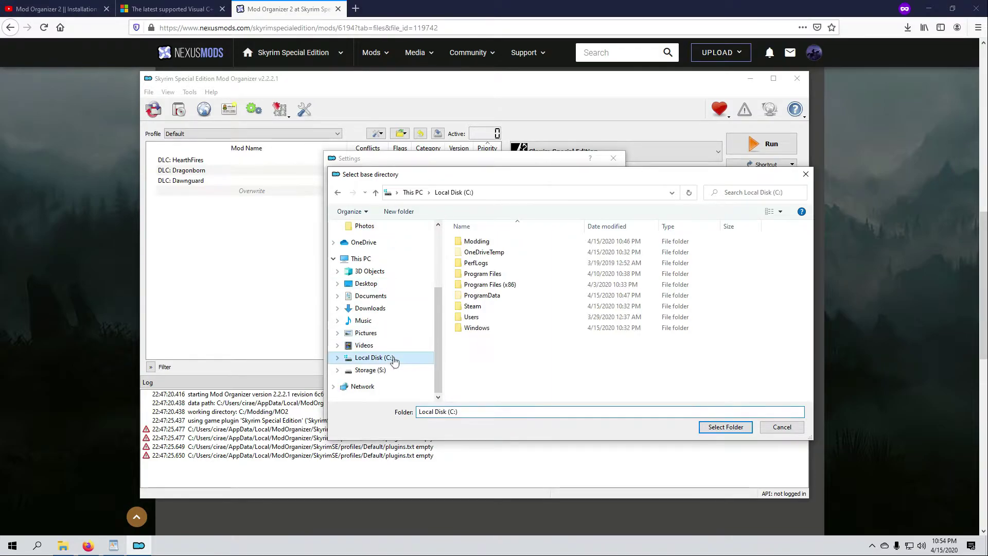
double_click(476, 241)
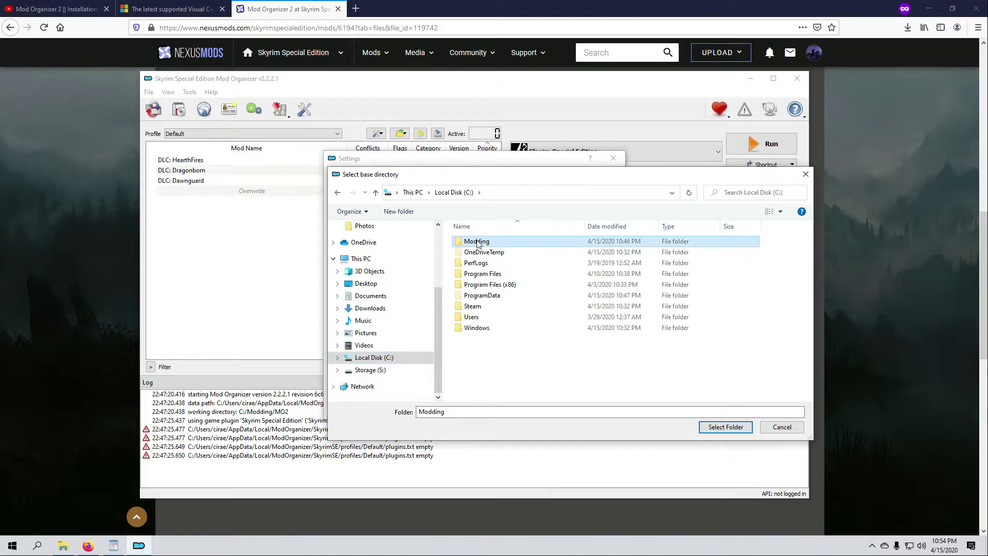
double_click(477, 243)
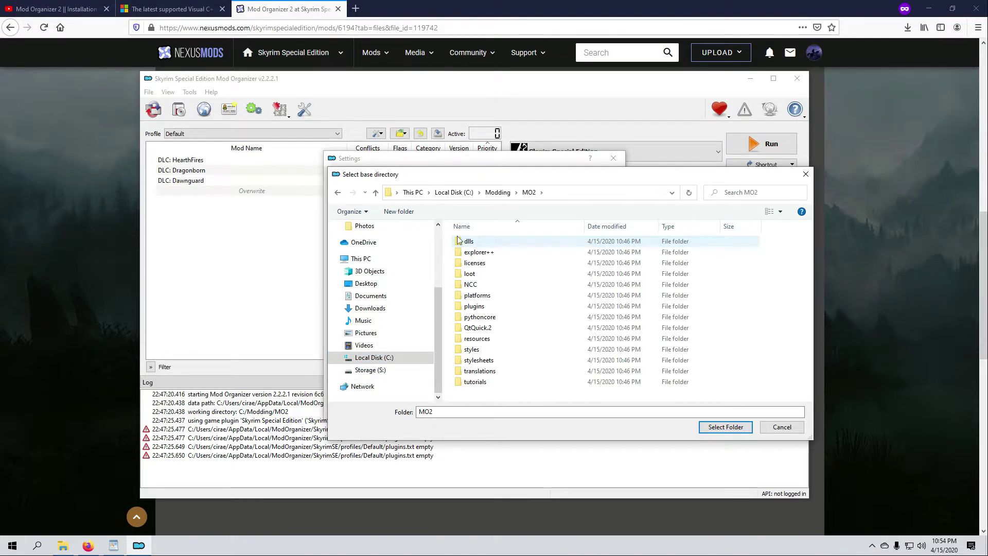
Step: Create a folder named "MO2 BaseDir SSE" inside MO2 and choose it as the base directory
click(404, 213)
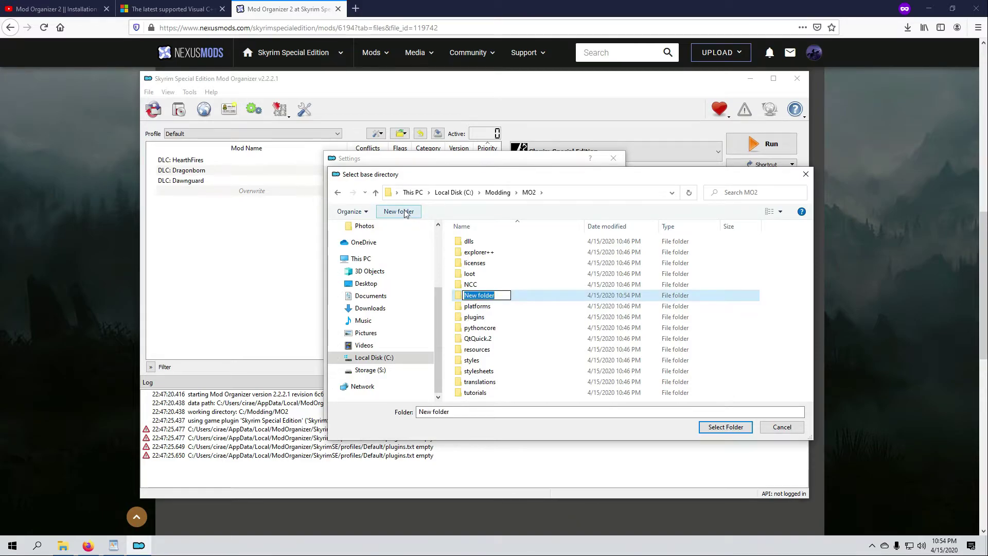
text(MO2 BaseDir SSE)
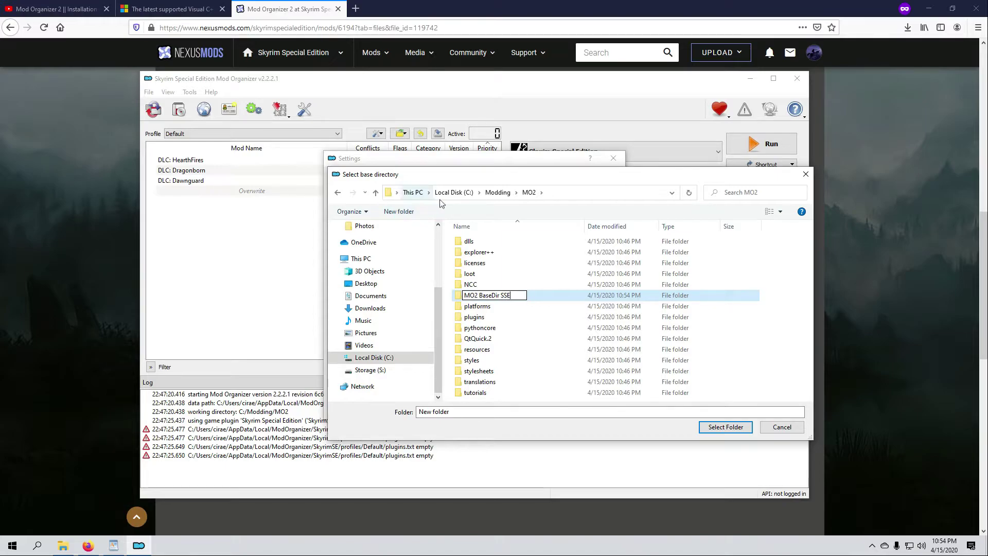
click(736, 429)
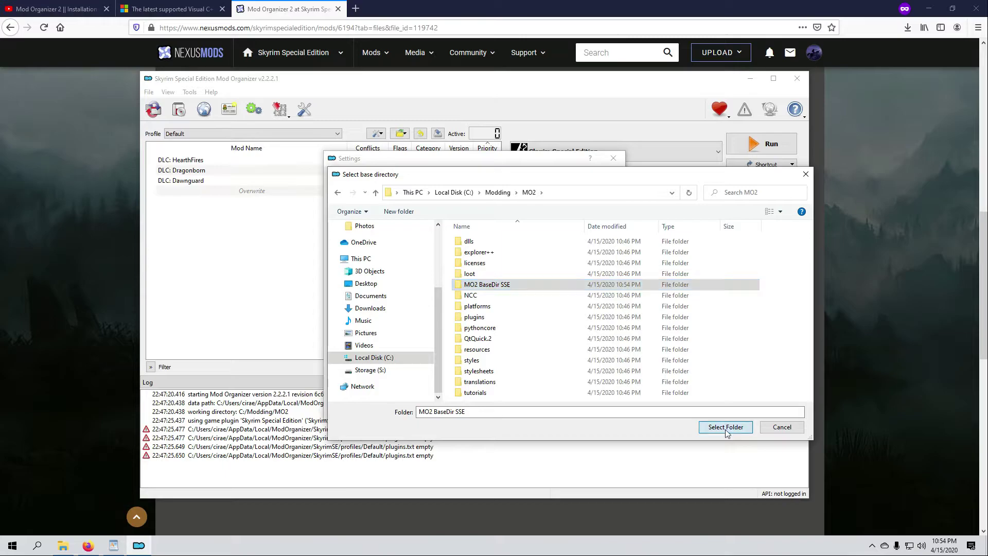
click(726, 430)
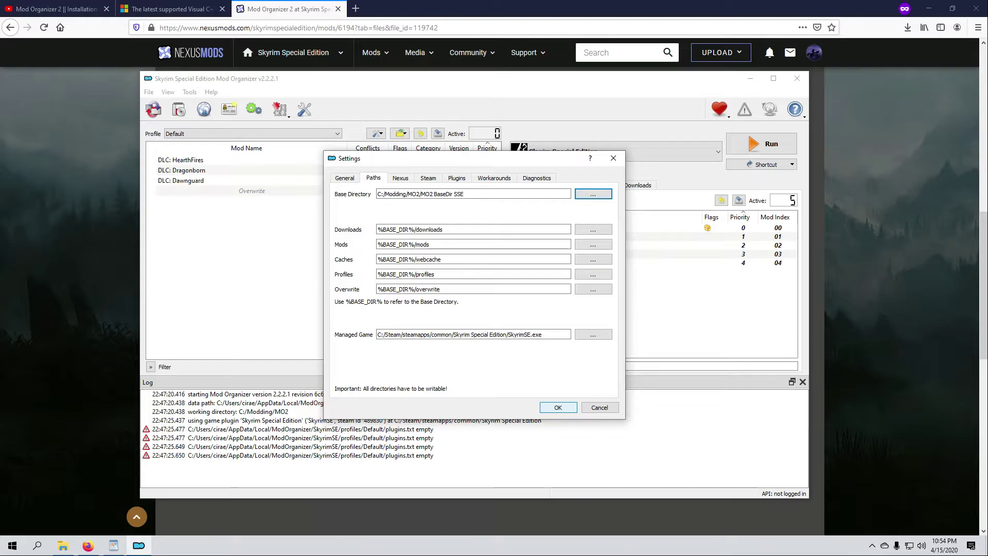
Step: Apply the new base directory despite its effect on profiles, and associate Mod Organizer with Nexus "Download with manager" links
click(558, 408)
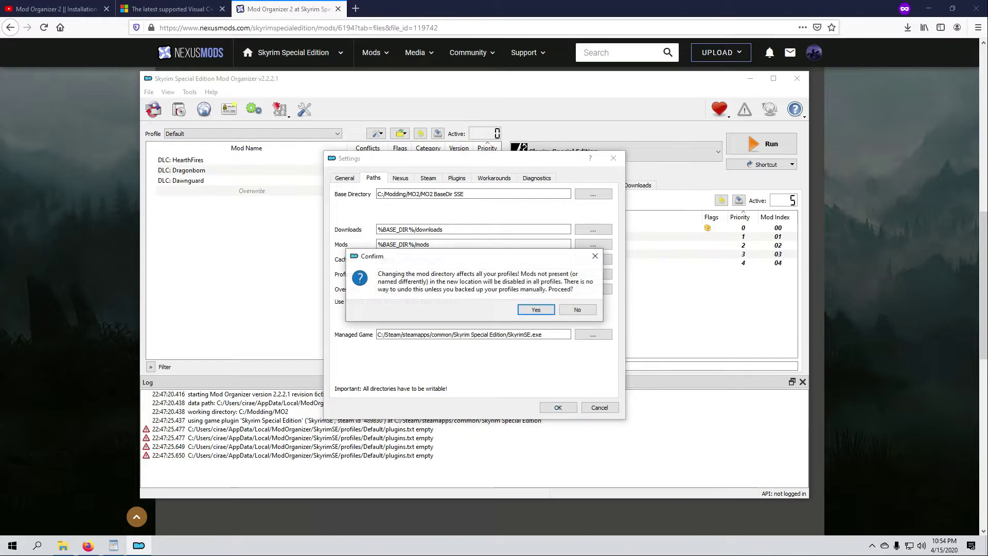
click(541, 311)
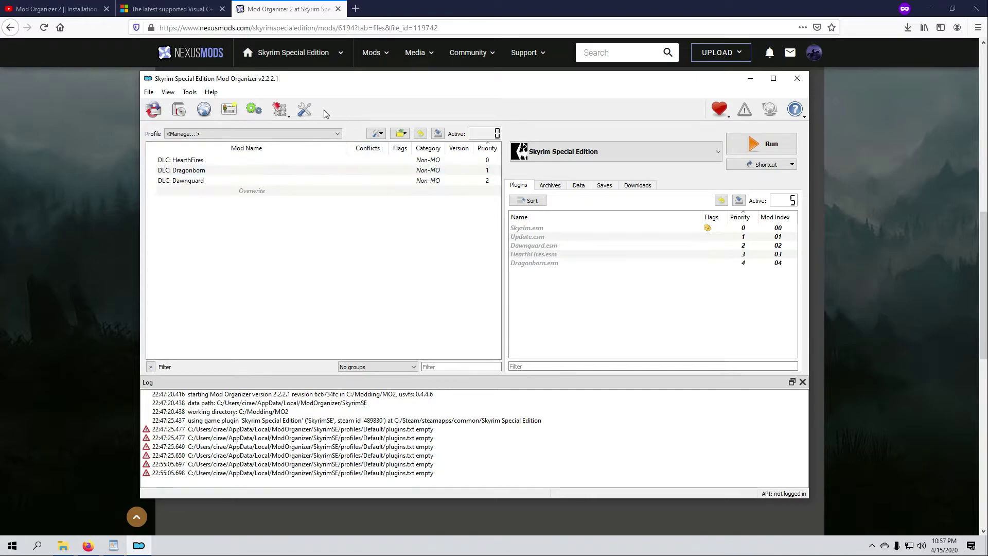
click(305, 111)
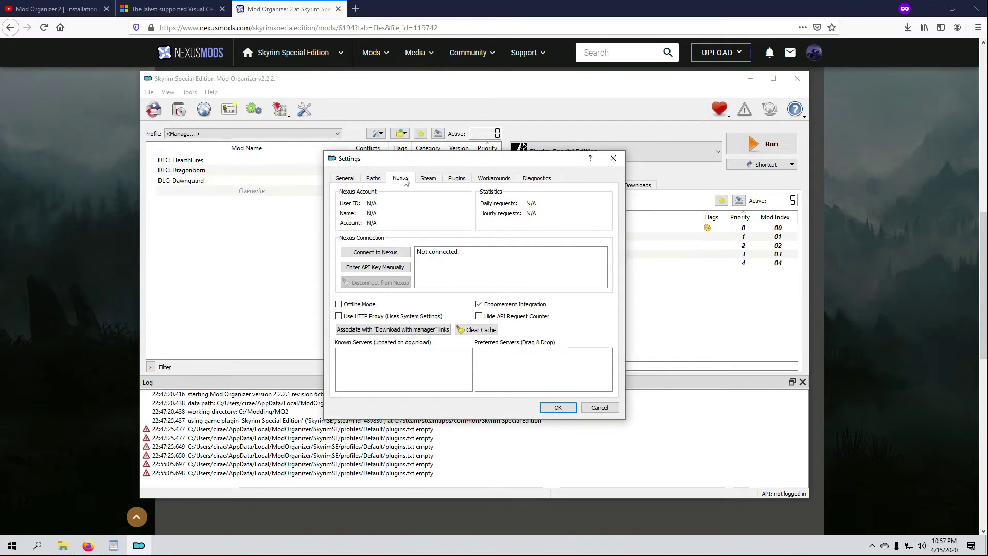
click(386, 329)
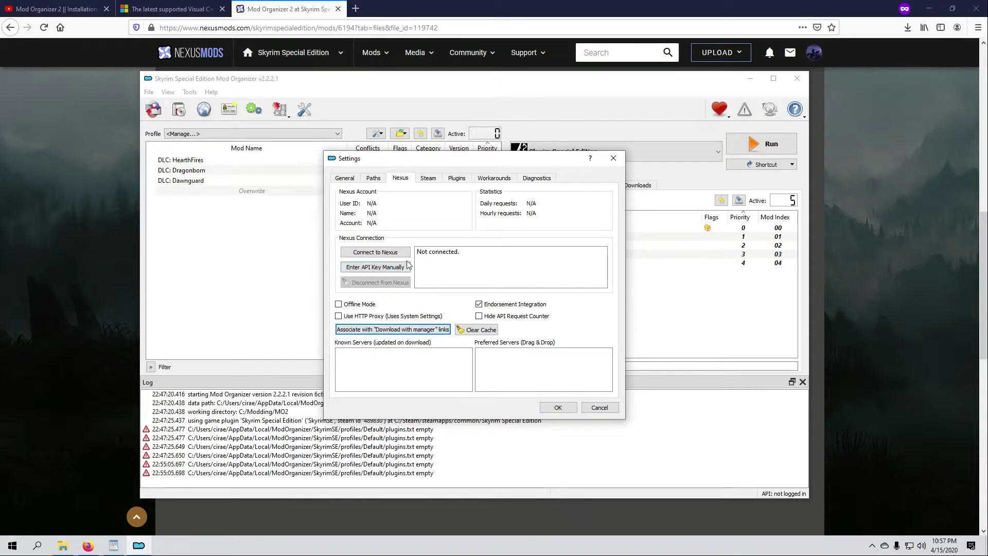
Step: Connect to the Nexus account by logging in and authorising Mod Organizer 2, and apply the settings with a restart
click(376, 252)
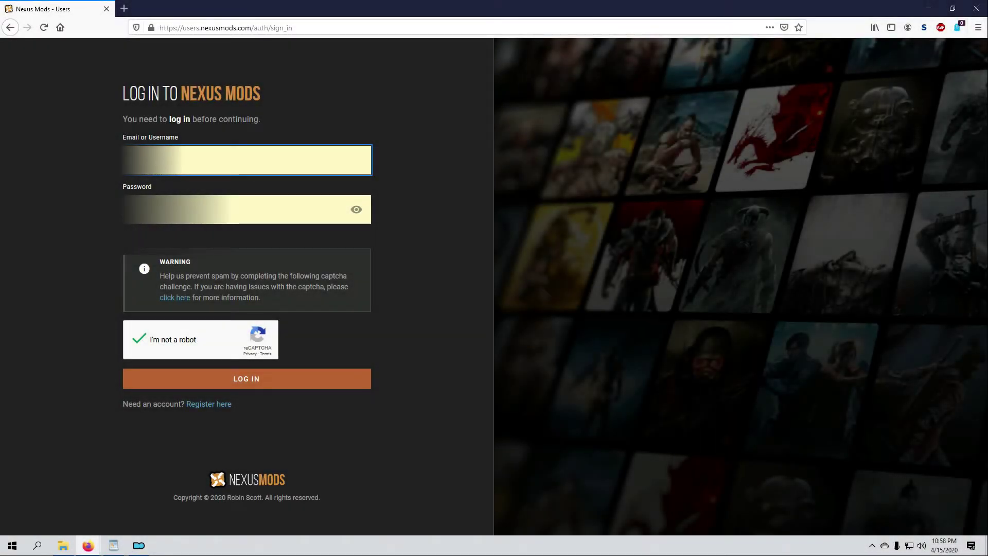
key(Return)
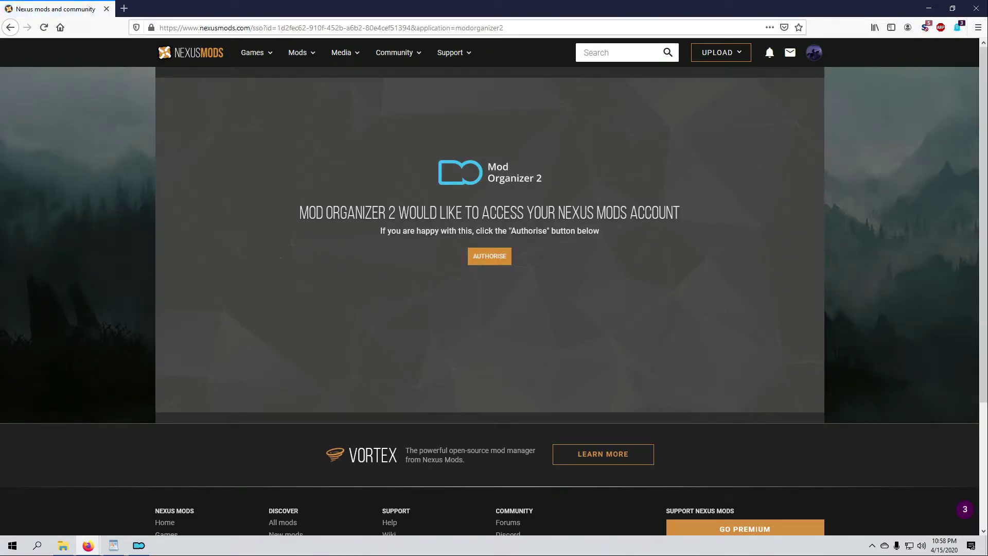
click(493, 258)
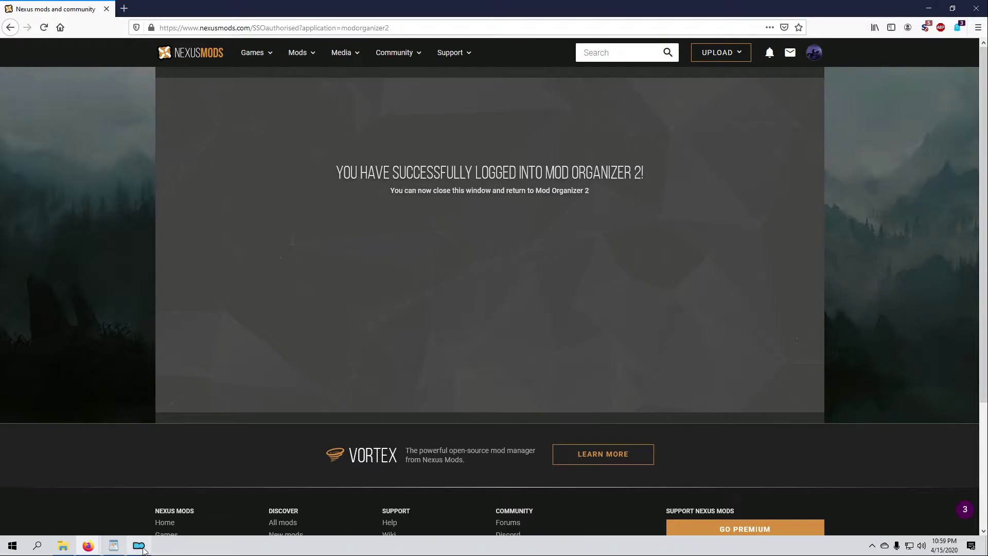
click(139, 545)
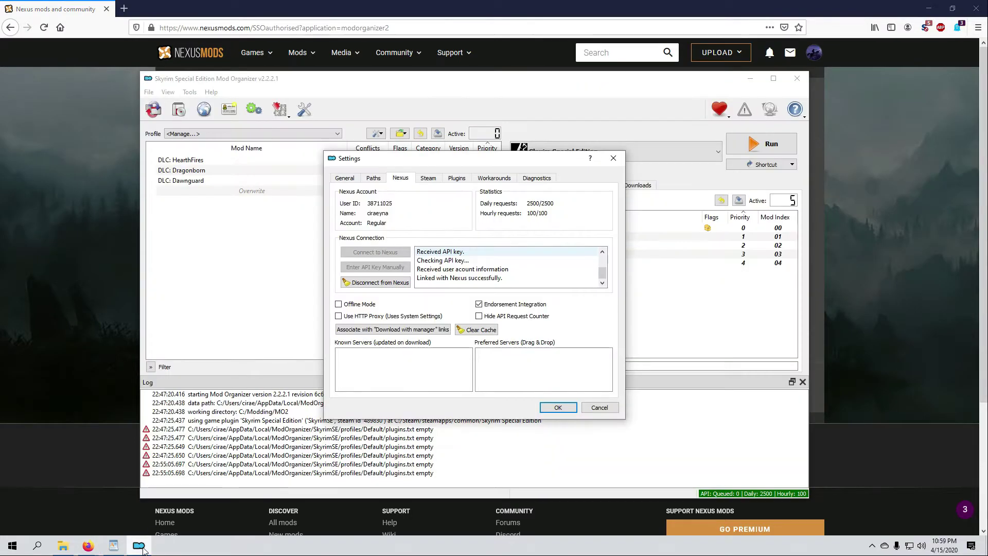
click(550, 408)
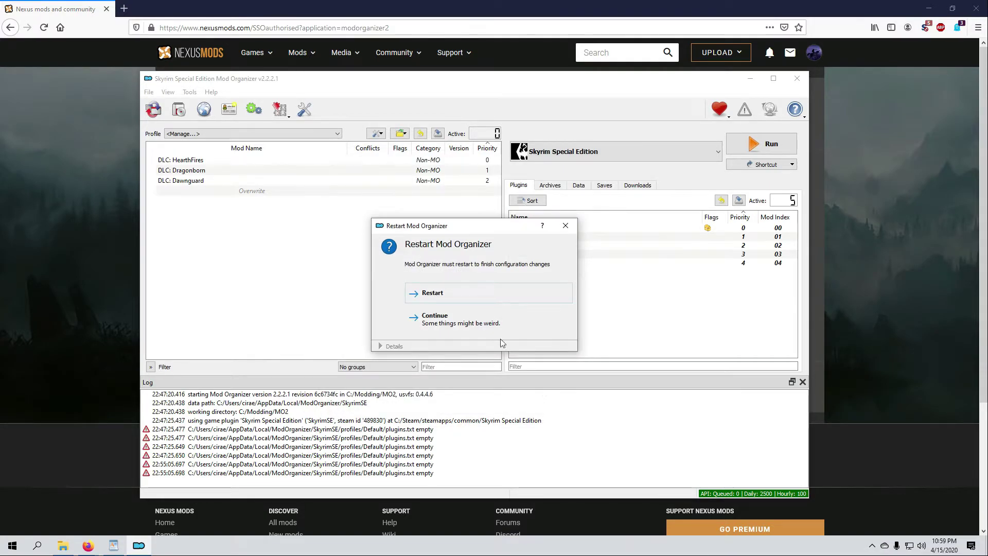
click(431, 295)
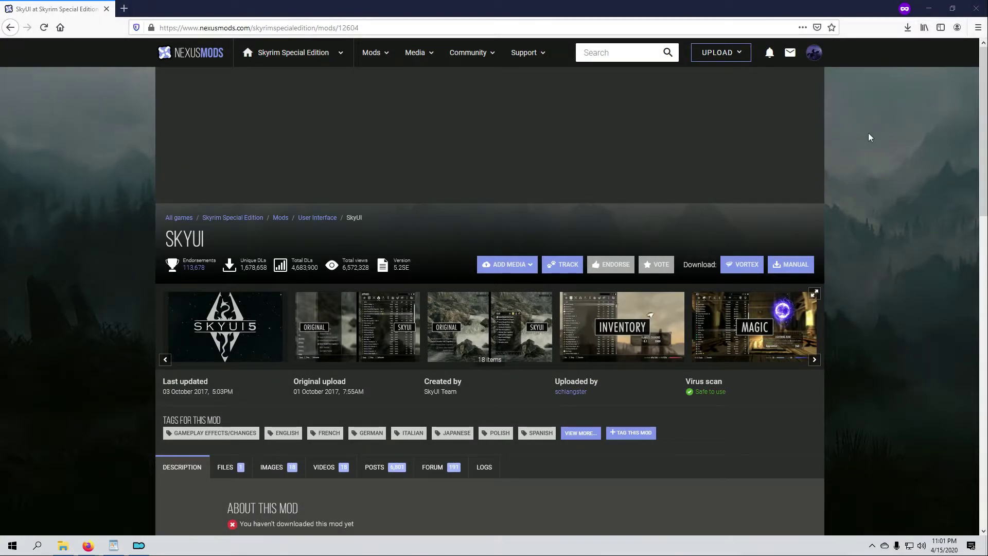
Step: Request the mod manager download of SkyUI_5_2_SE from the SkyUI mod's files and accept the SKSE64 requirement notice
scroll(536, 487, down, 3)
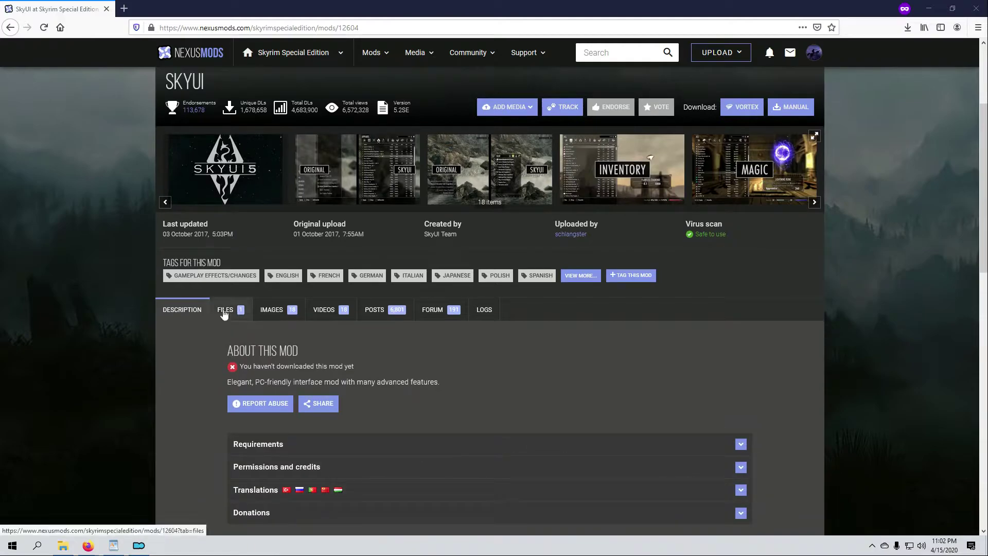
click(224, 312)
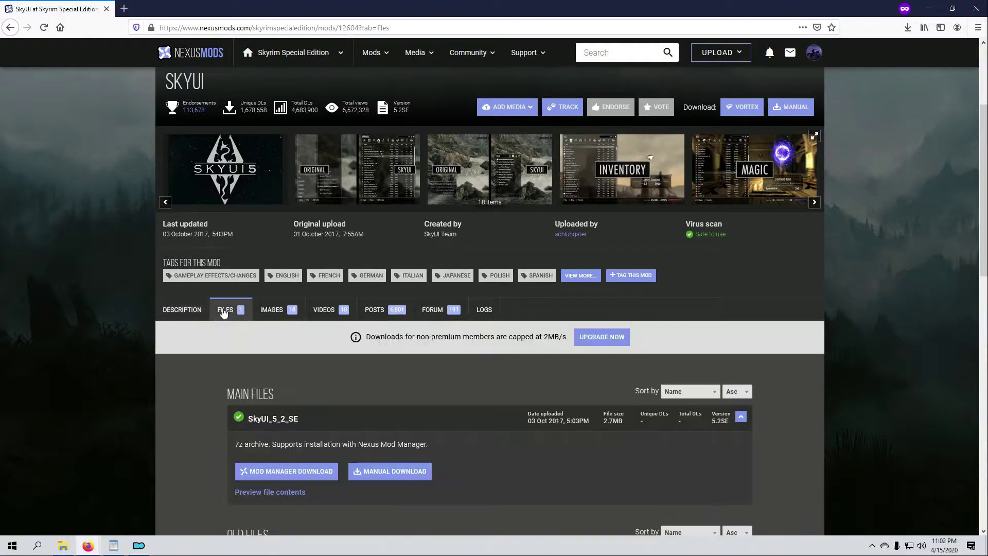
scroll(187, 402, down, 2)
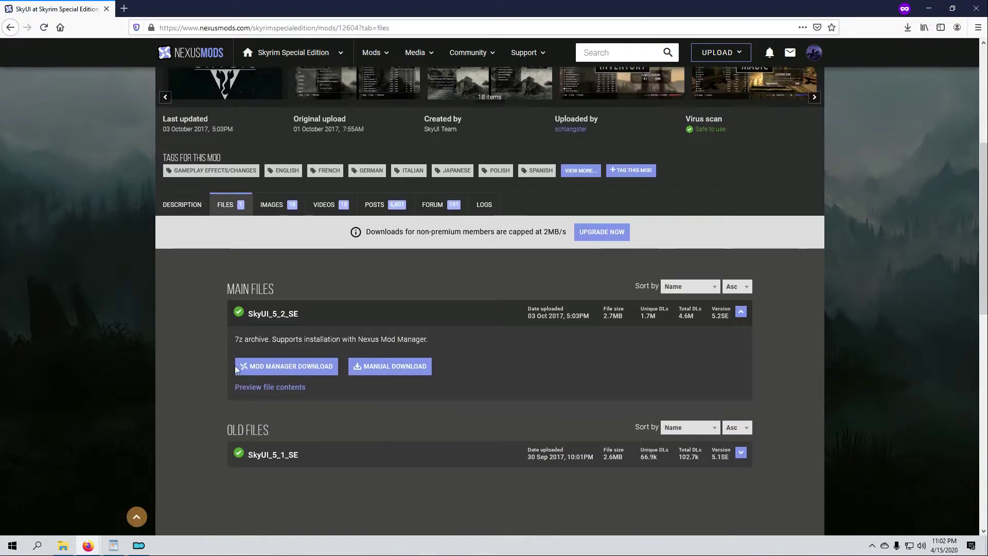
click(267, 367)
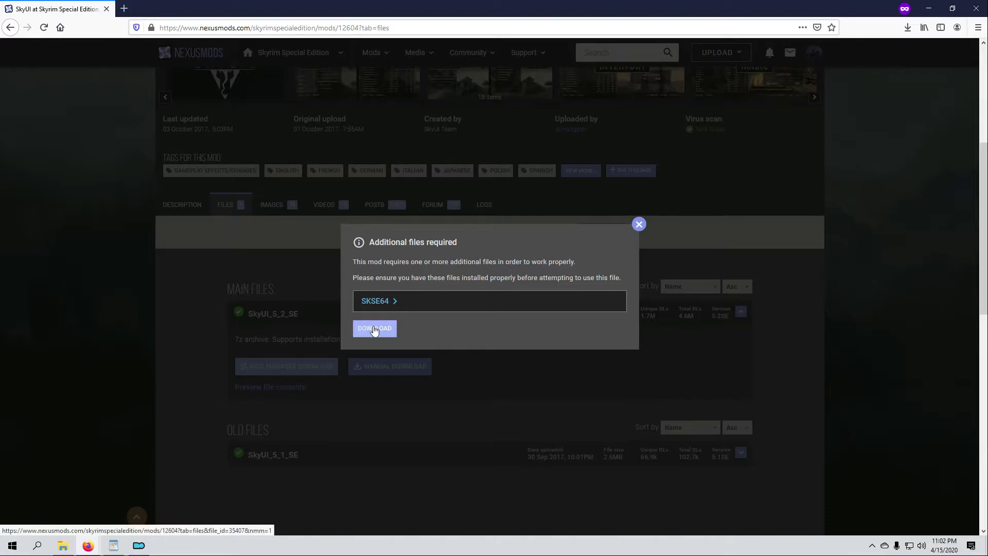
click(374, 329)
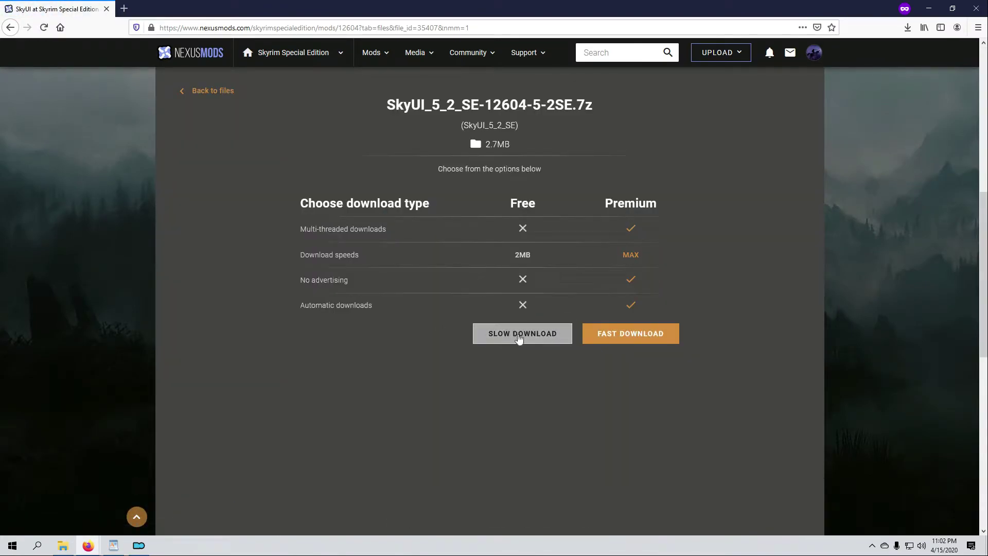
Step: Start the slow download of SkyUI and open its link with NXM Link Proxy, remembering this choice for nxm links
click(519, 337)
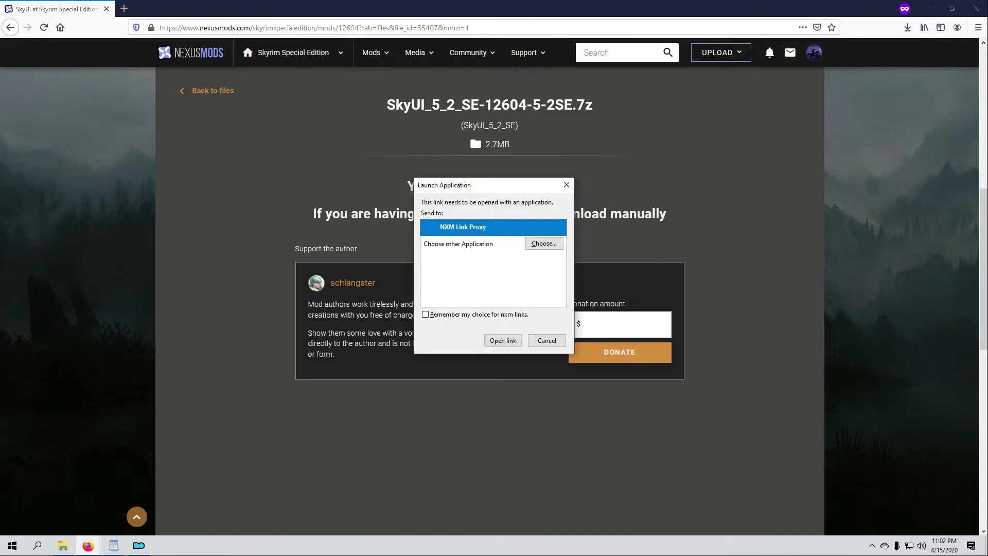
click(425, 315)
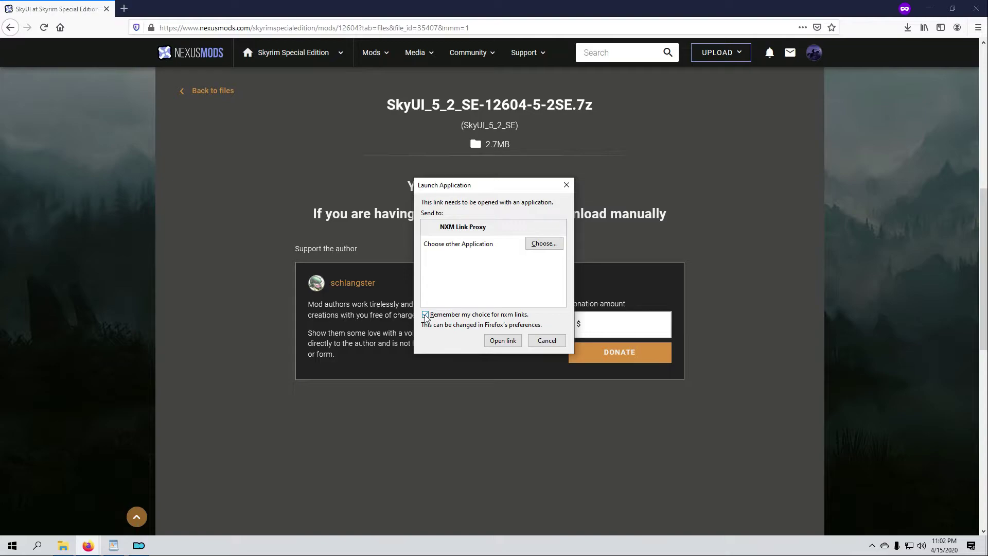
click(500, 341)
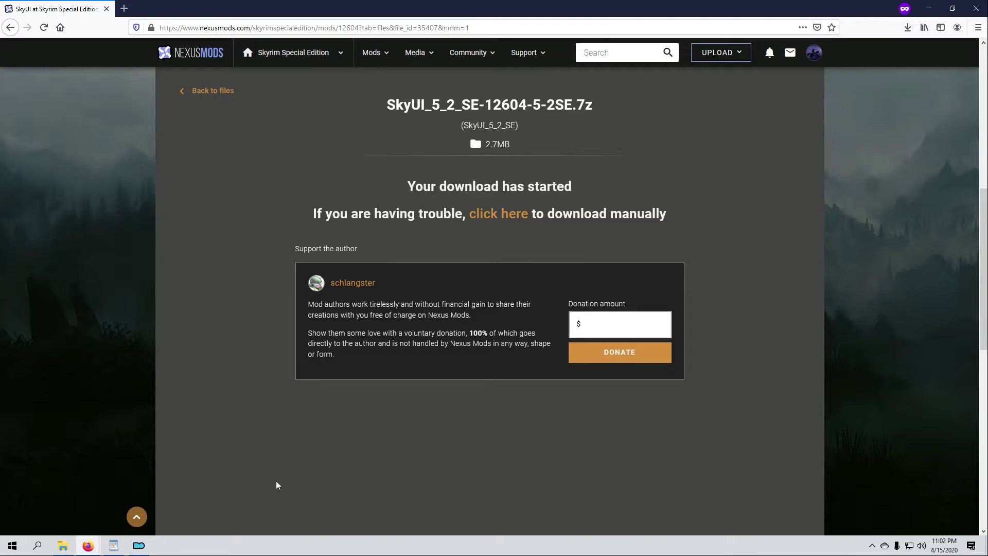
Step: Switch to Mod Organizer, show the downloaded archives and widen the Status column
click(139, 547)
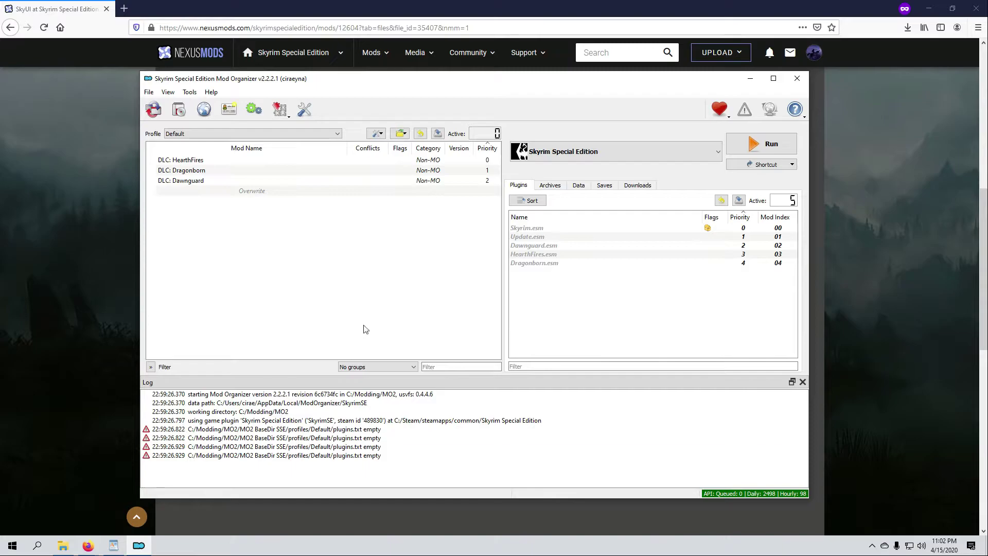
click(633, 186)
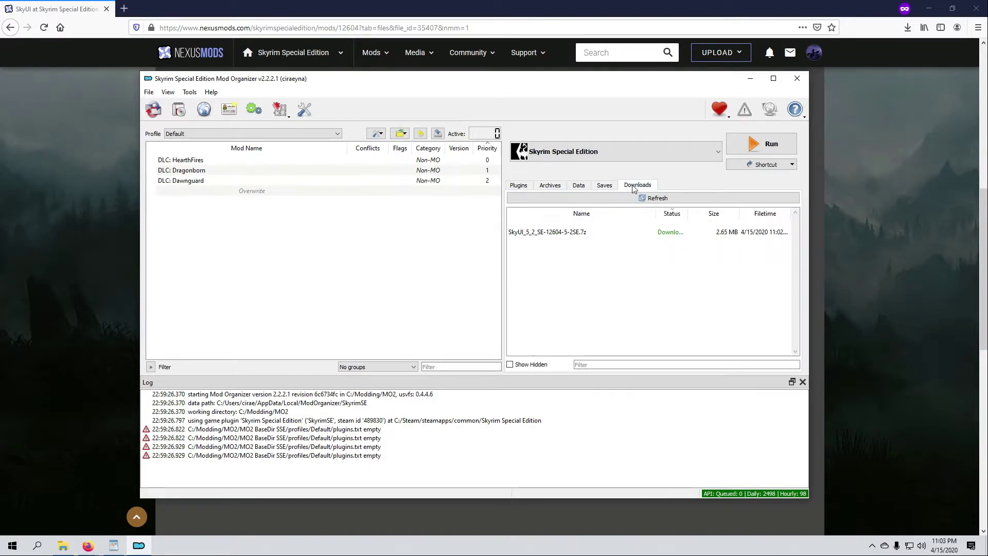
drag(687, 212, 709, 214)
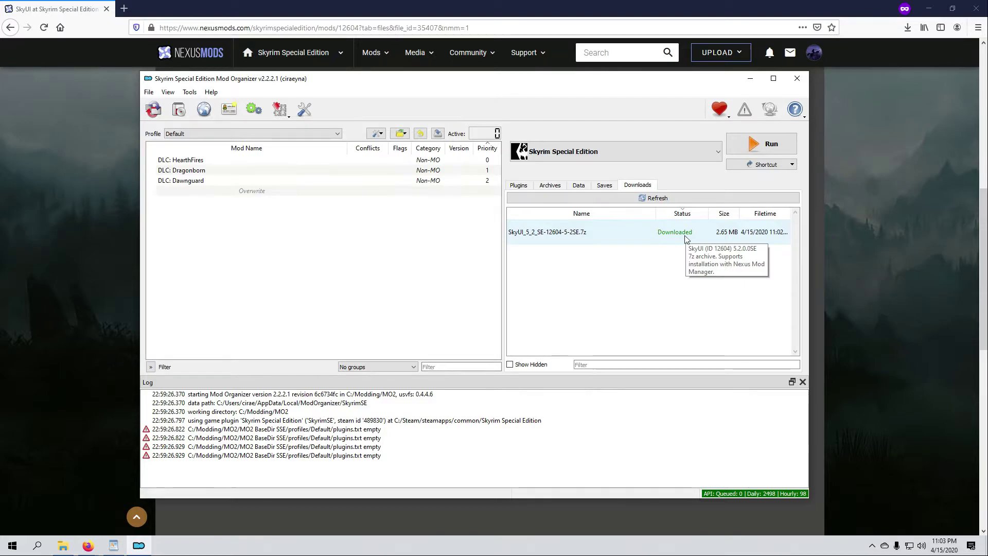
Step: Install the downloaded SkyUI_5_2_SE-12604-5-2SE.7z archive under the suggested mod name SkyUI
right_click(546, 234)
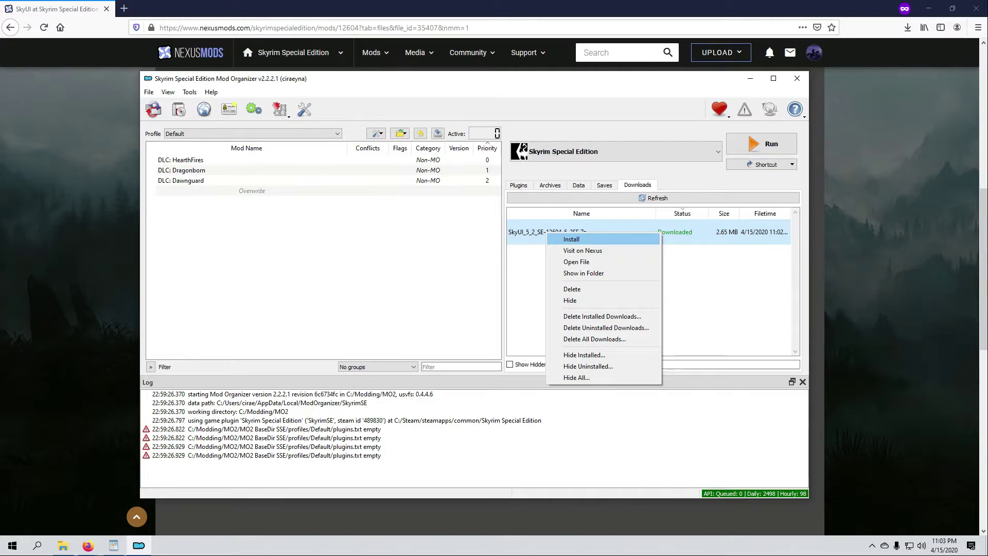
key(Return)
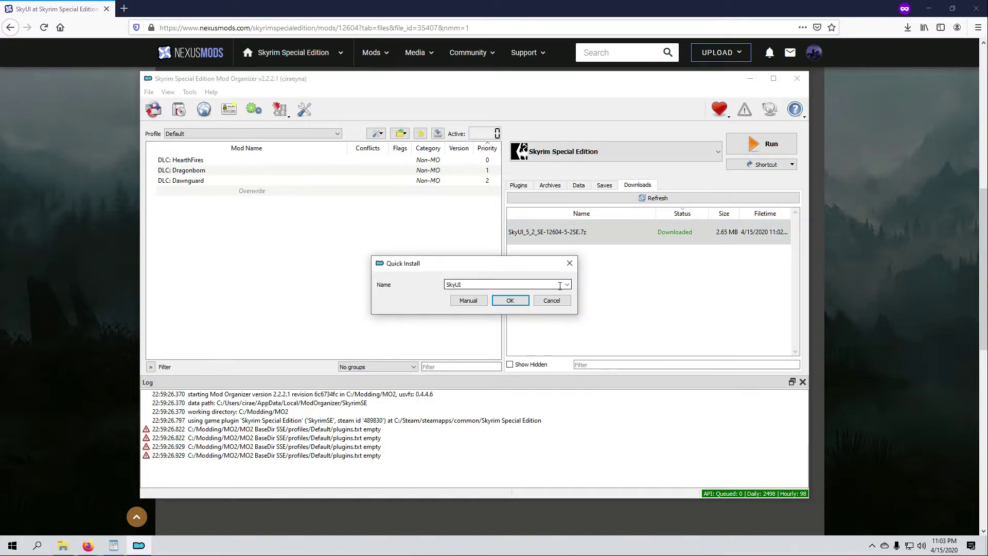
click(509, 302)
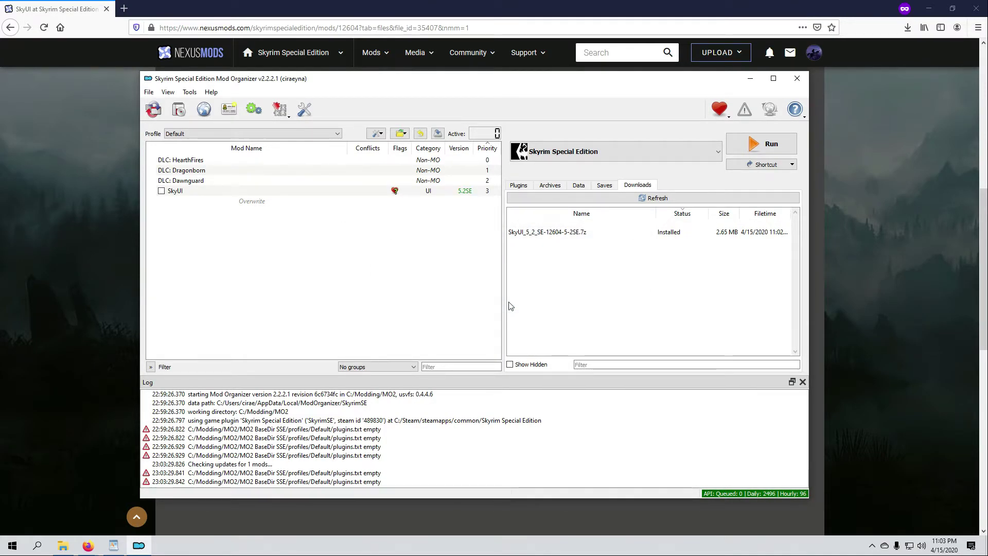
Step: Display the plugin list, and toggle the SkyUI mod on and back off in the mod list
click(519, 187)
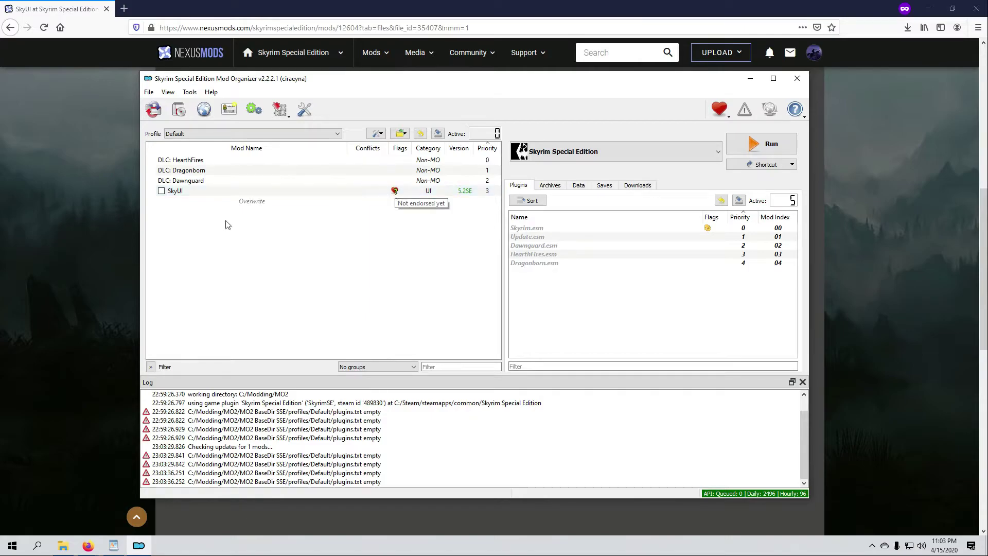
click(161, 191)
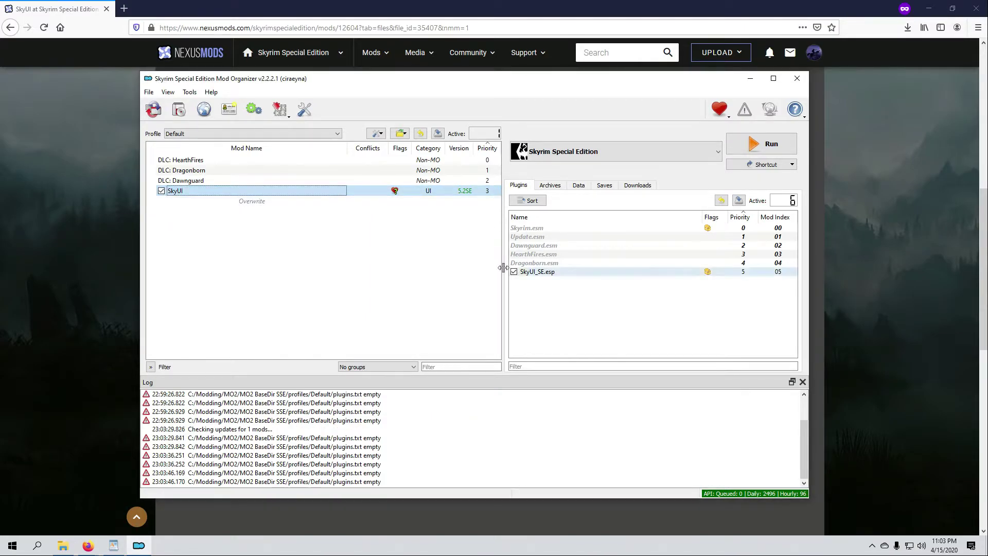
mouse_move(560, 278)
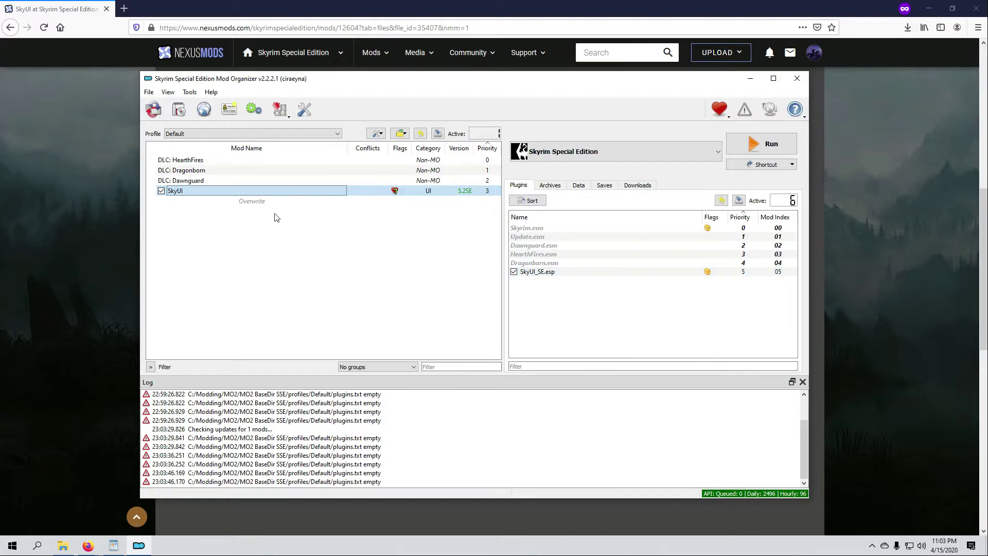
click(162, 191)
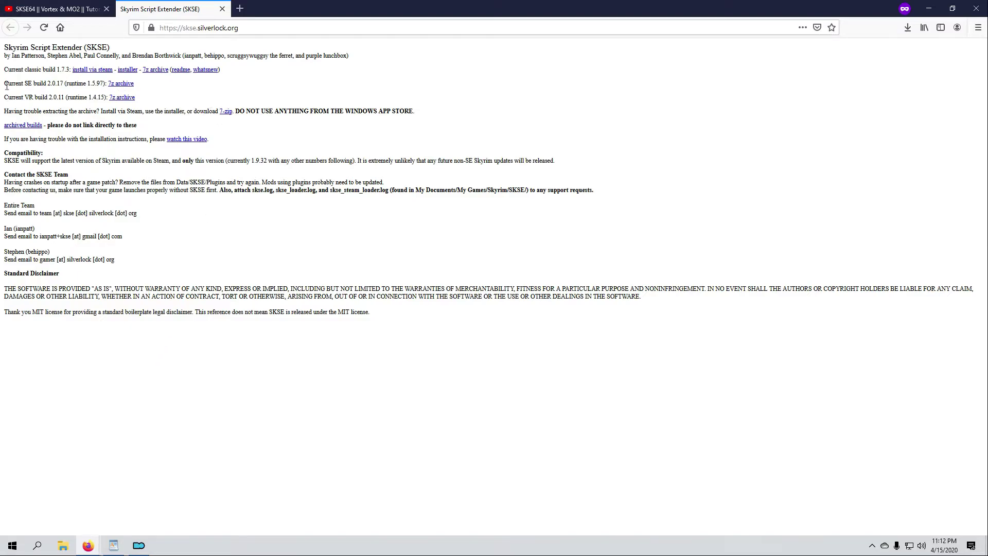
Step: Highlight the current SE build line on the SKSE page, and open C:\Steam\steamapps\common\Skyrim Special Edition in File Explorer
drag(4, 83, 106, 83)
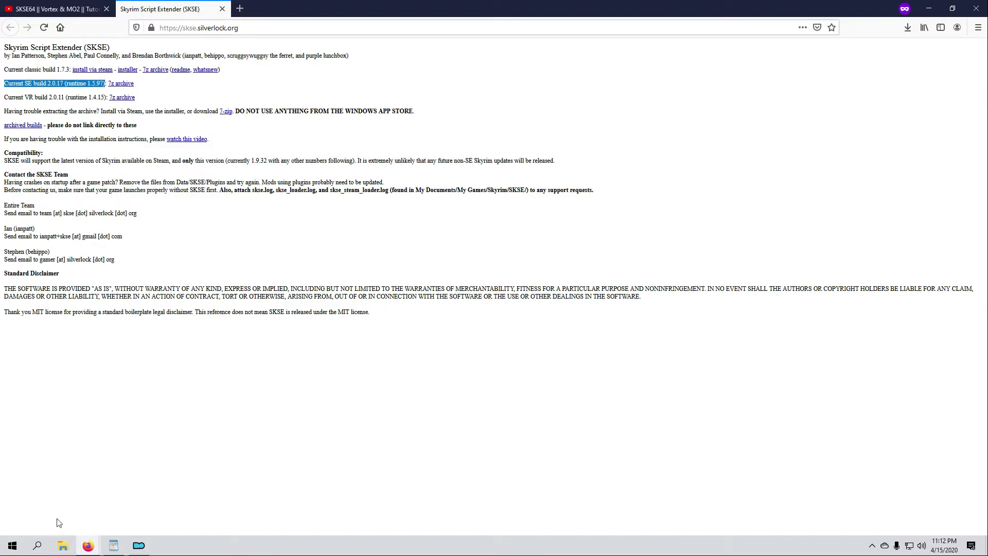
click(63, 547)
click(64, 306)
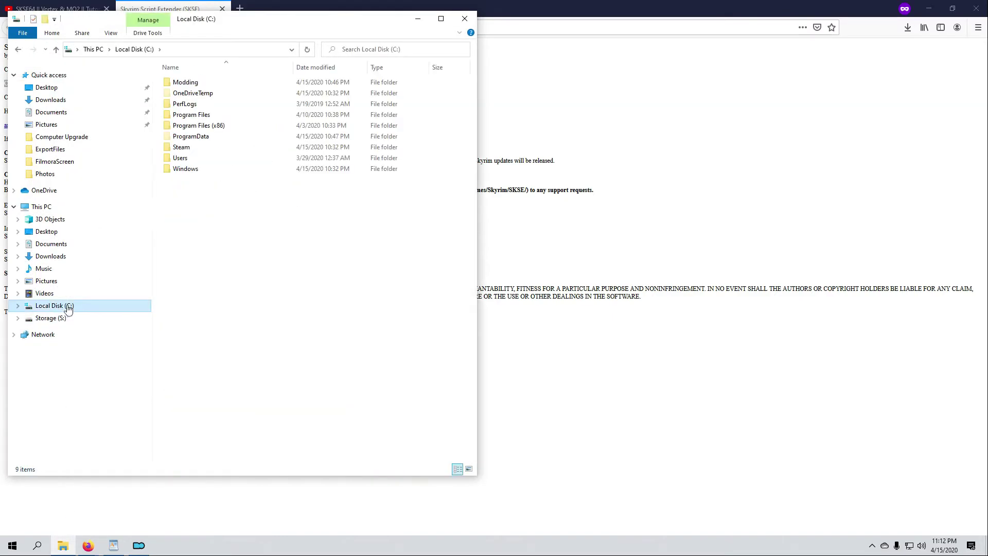
double_click(189, 148)
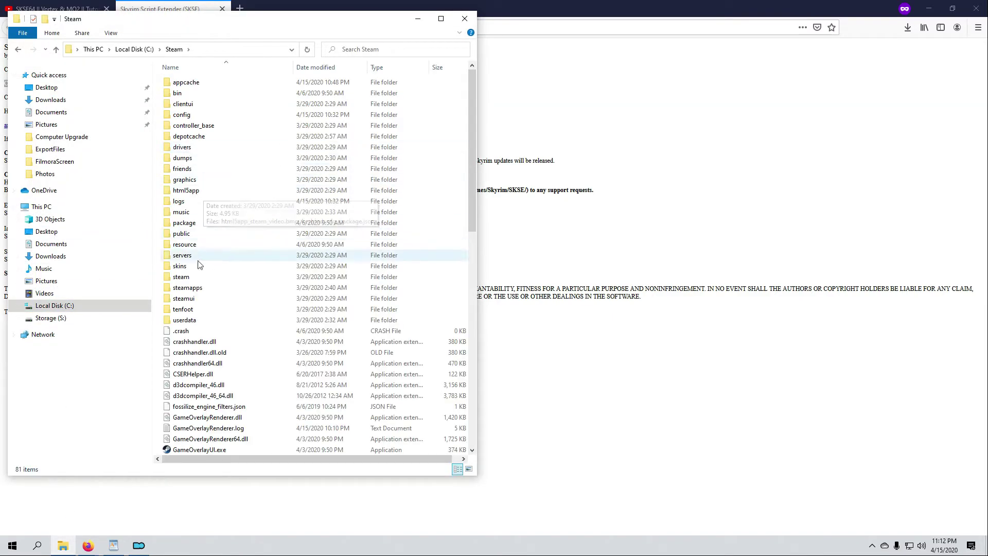
double_click(197, 293)
double_click(198, 84)
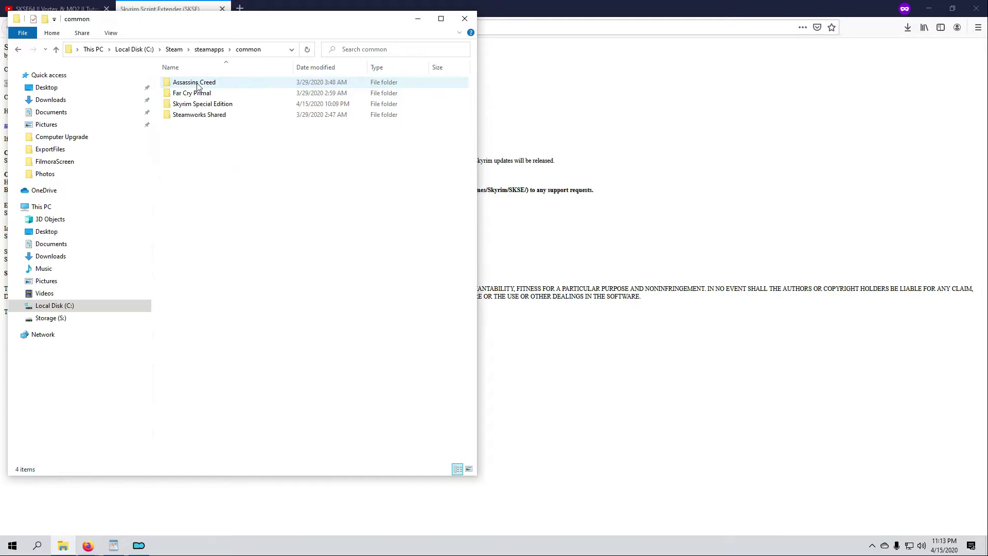
double_click(210, 105)
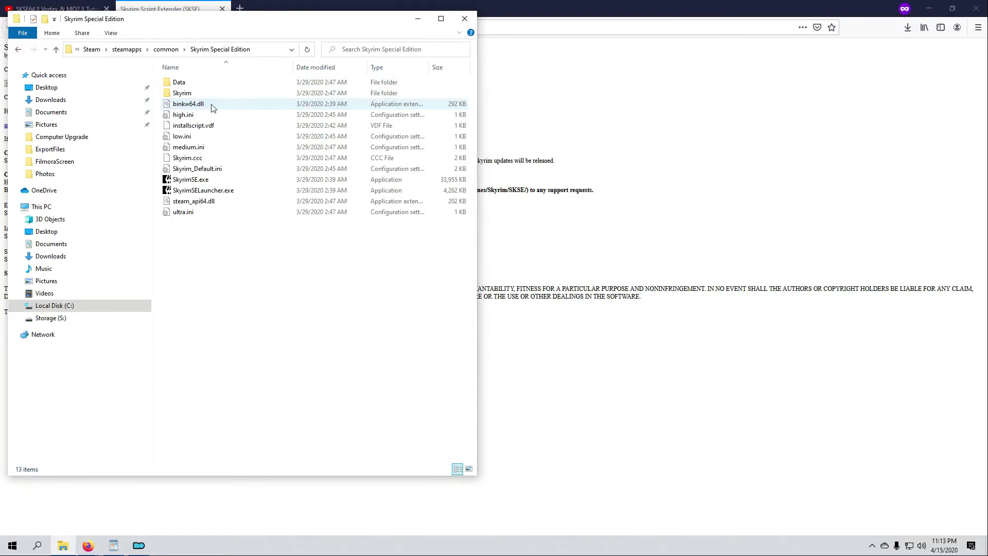
Step: Check the product version in the detailed file properties of SkyrimSE.exe, and minimize the game folder window
click(204, 180)
right_click(206, 180)
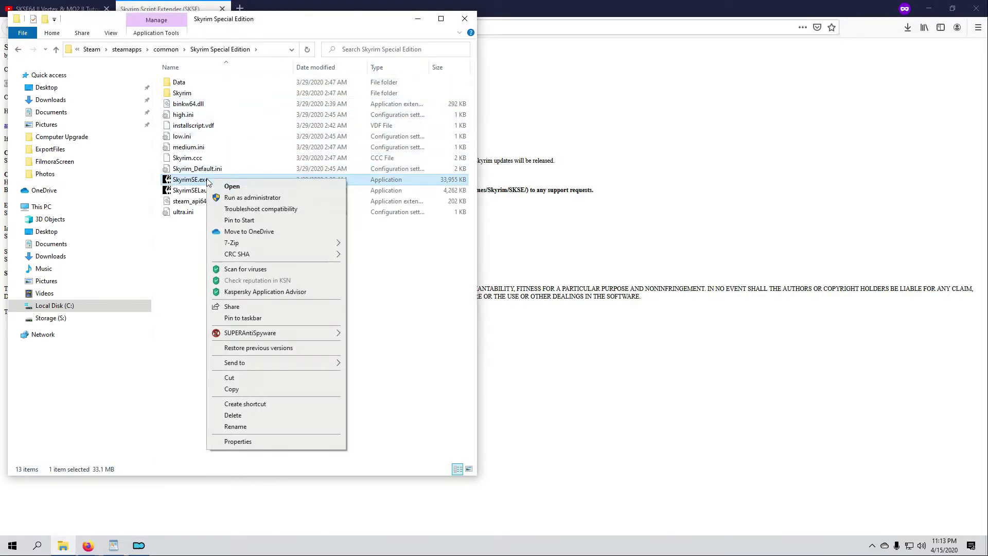
click(234, 442)
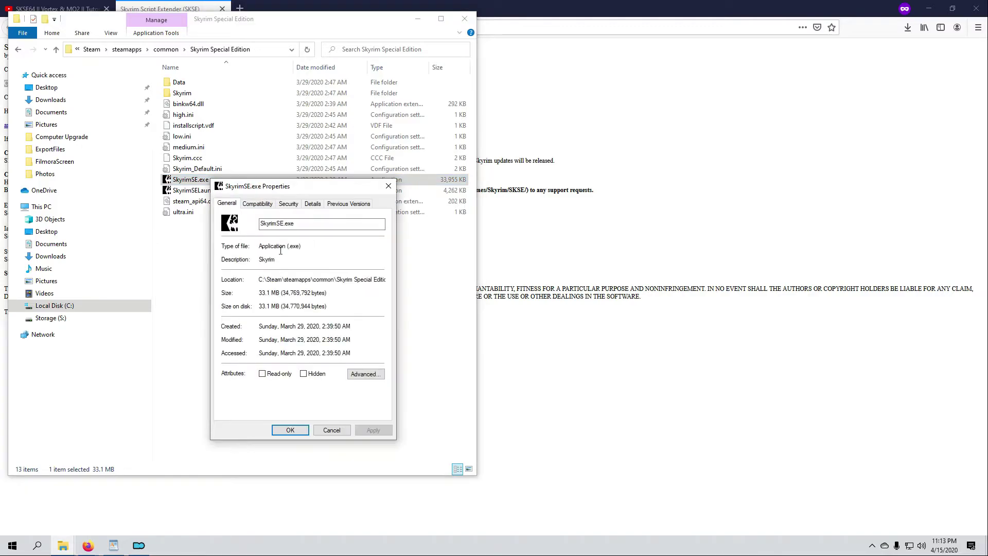
click(312, 205)
click(294, 280)
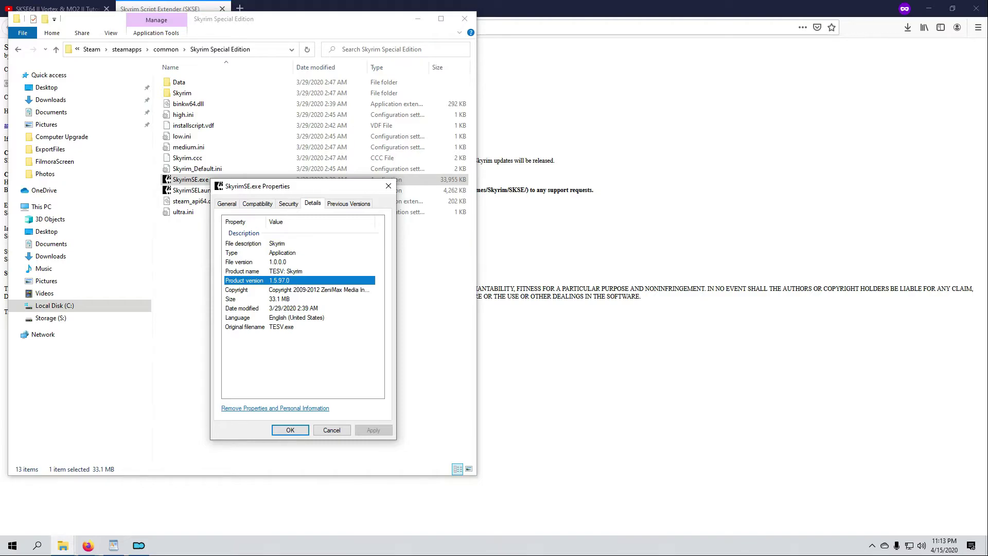
click(389, 186)
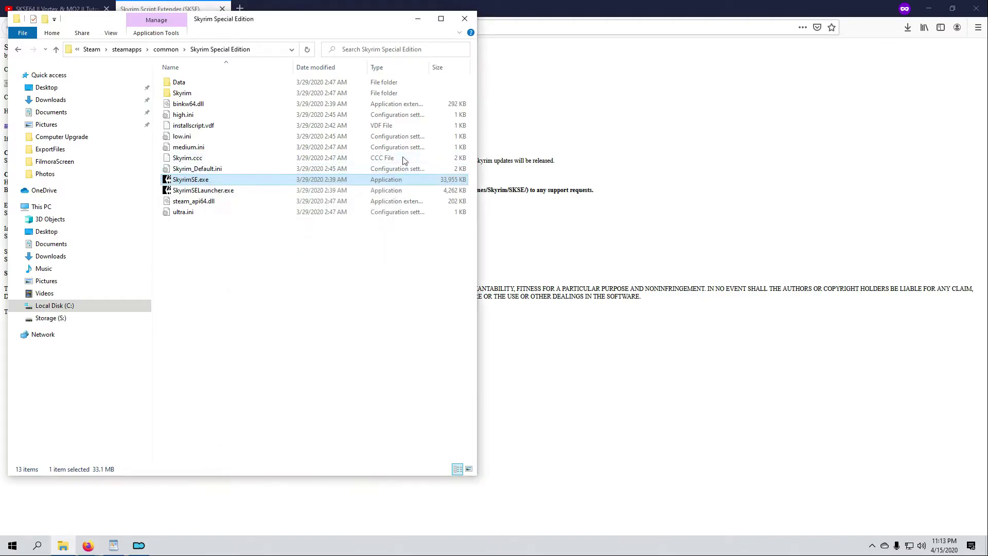
click(417, 19)
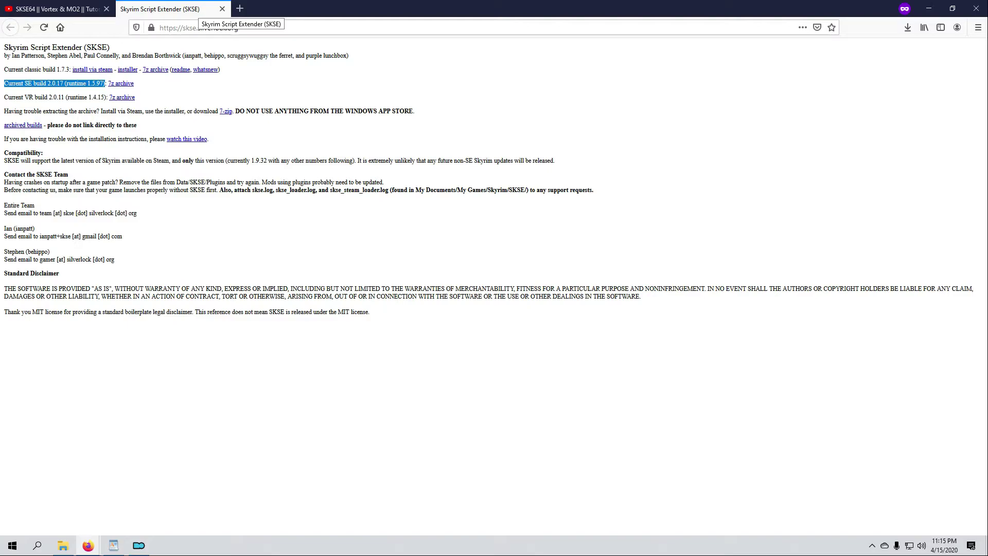
Step: Download the current SE build 7z archive, open it with 7-Zip File Manager, and enter its skse64_2_00_17 folder
click(124, 84)
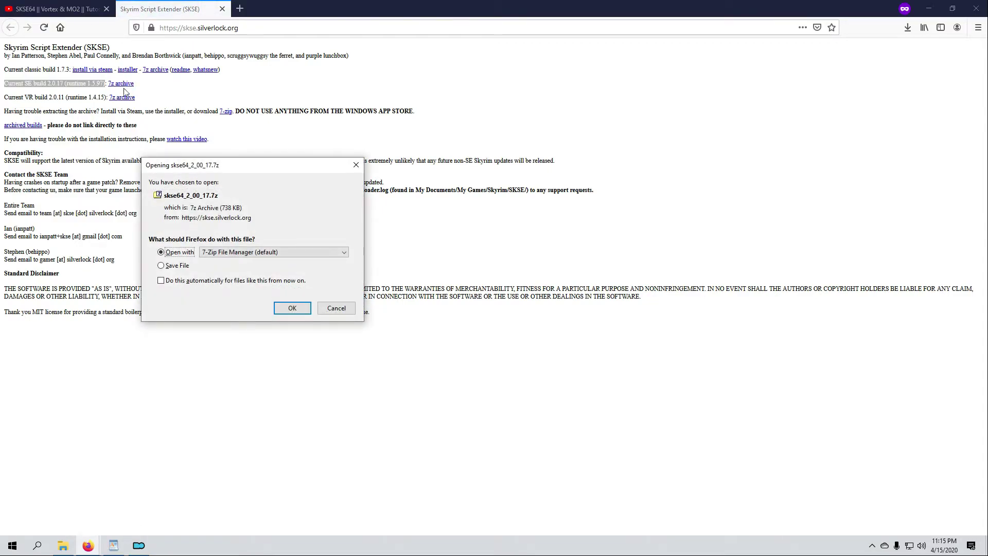
click(292, 308)
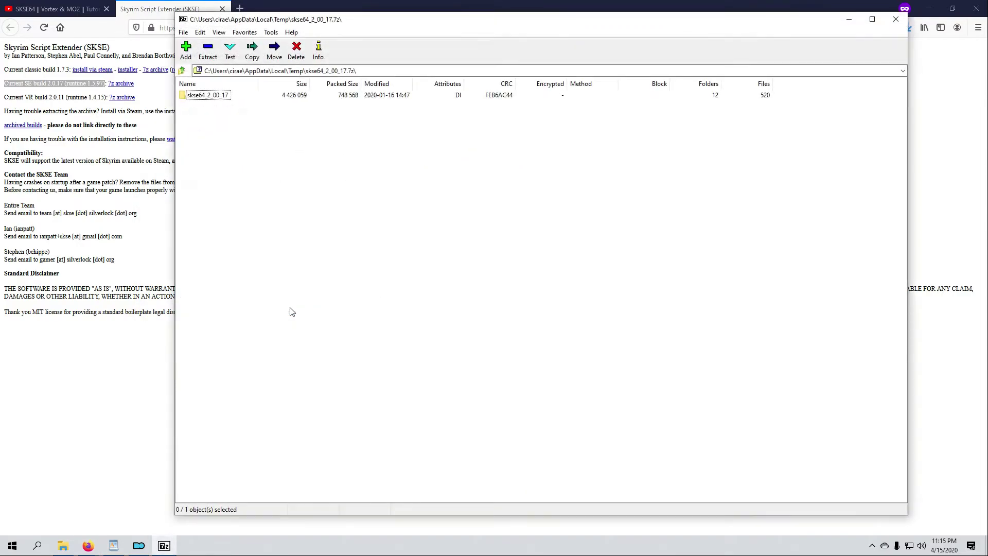
double_click(205, 95)
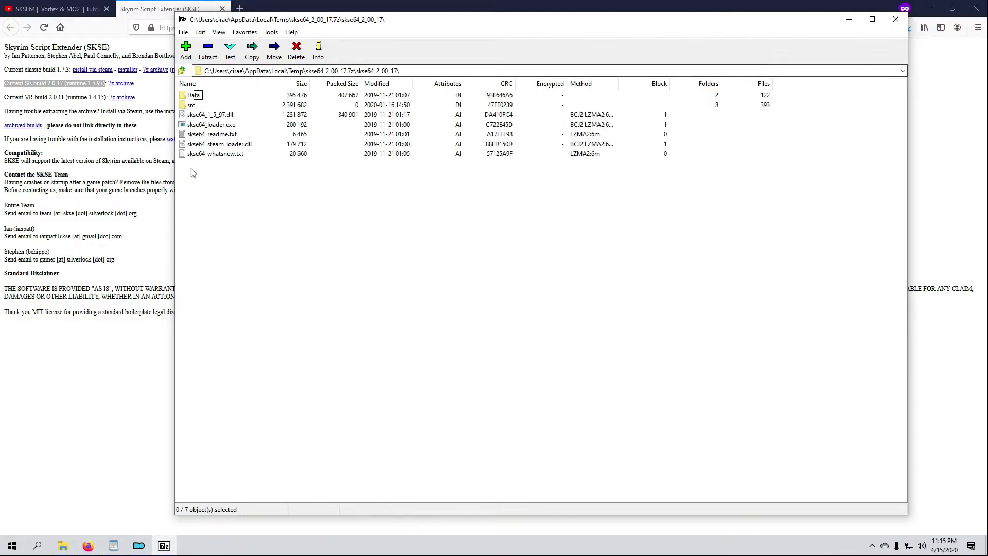
Step: Arrange the 7-Zip window and the Skyrim Special Edition folder window side by side
drag(175, 212, 466, 238)
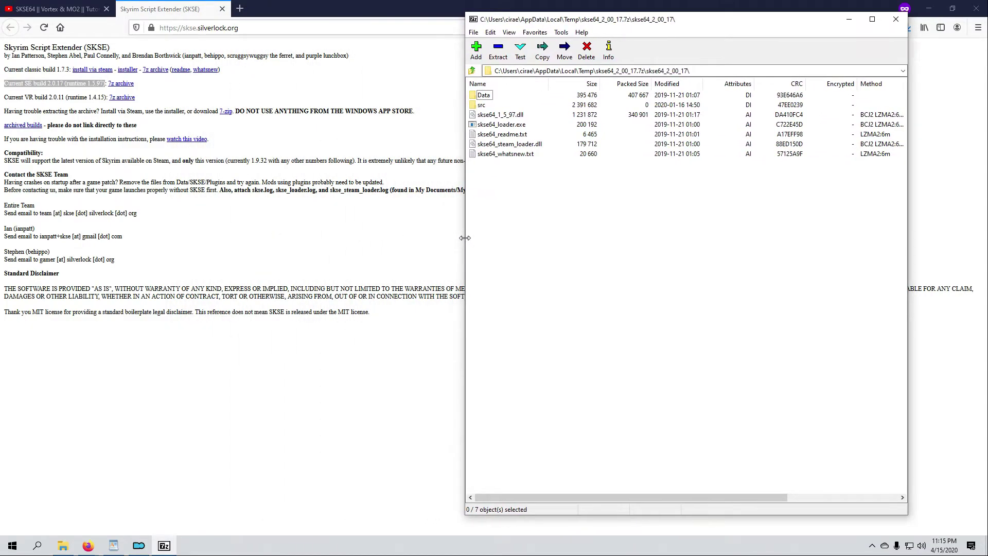
mouse_move(62, 549)
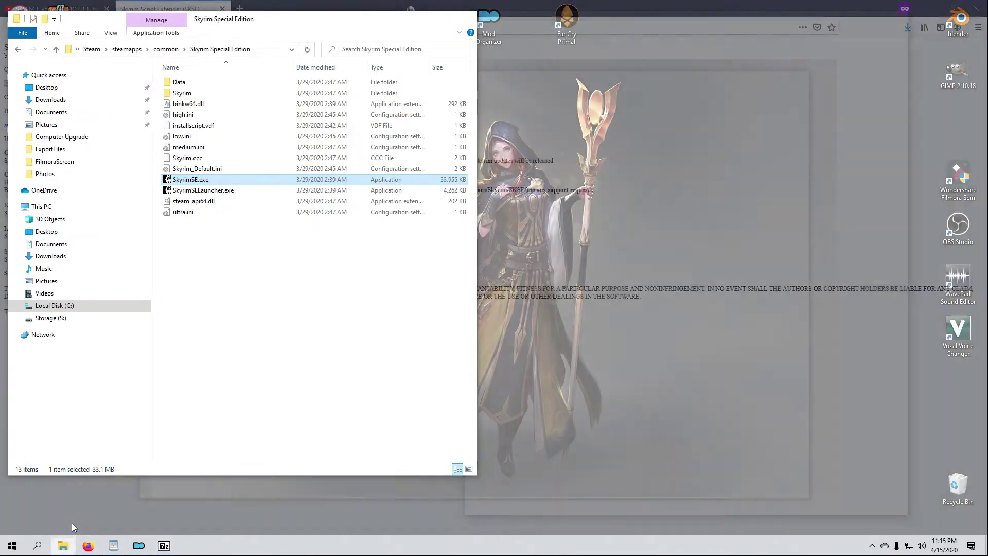
click(72, 523)
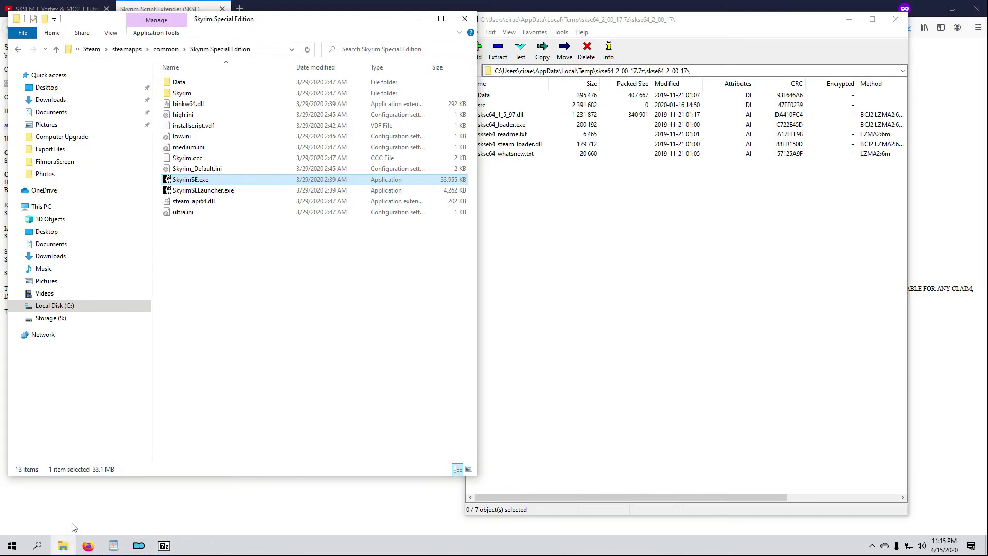
drag(365, 21, 357, 16)
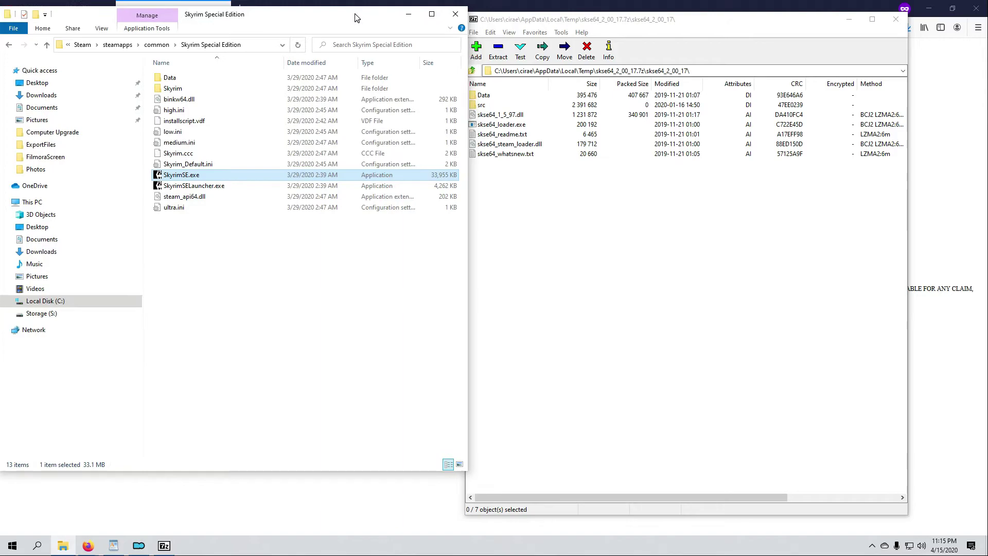
drag(468, 278, 459, 279)
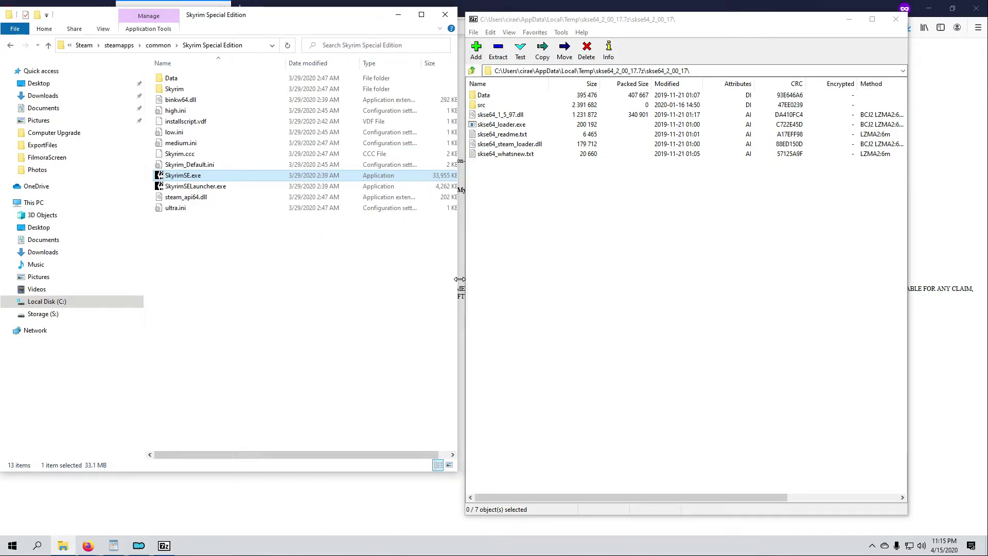
Step: Copy all files and folders from the archive's skse64_2_00_17 folder into the Skyrim Special Edition game folder
click(490, 100)
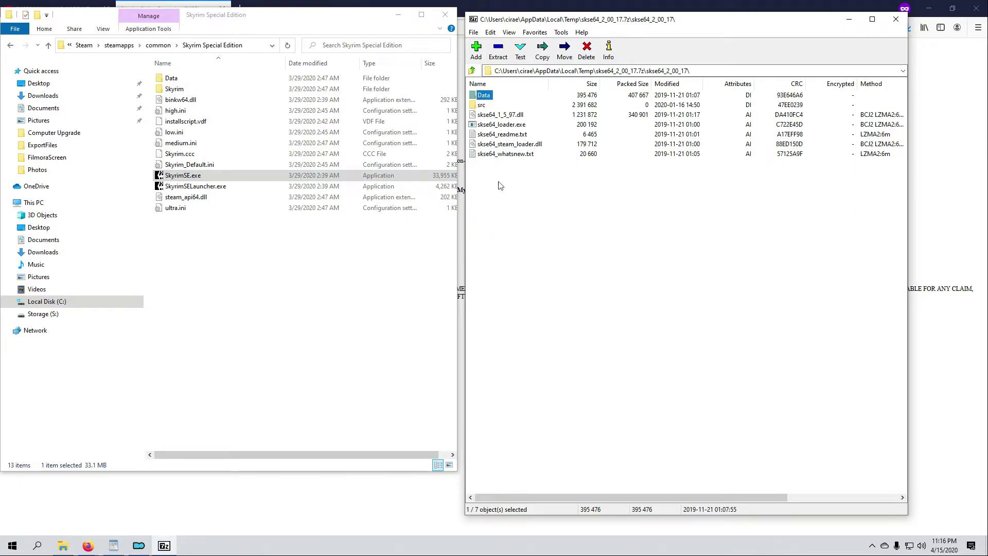
shift+click(494, 153)
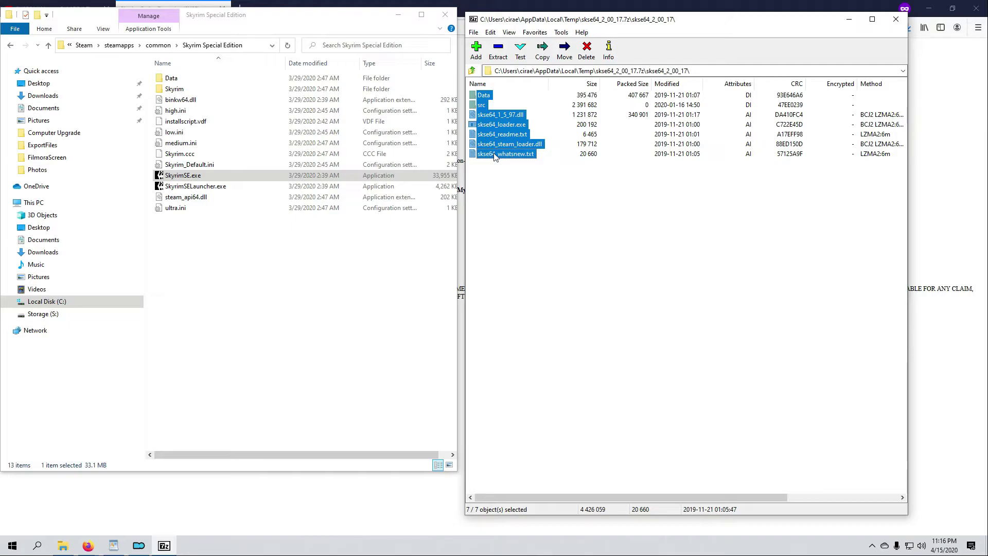
drag(493, 156, 186, 279)
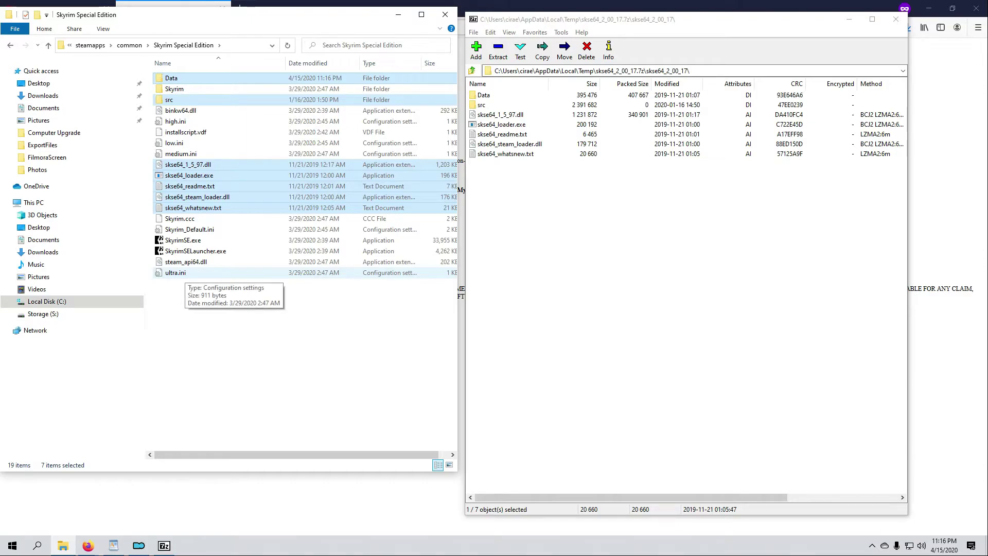
drag(460, 346, 526, 348)
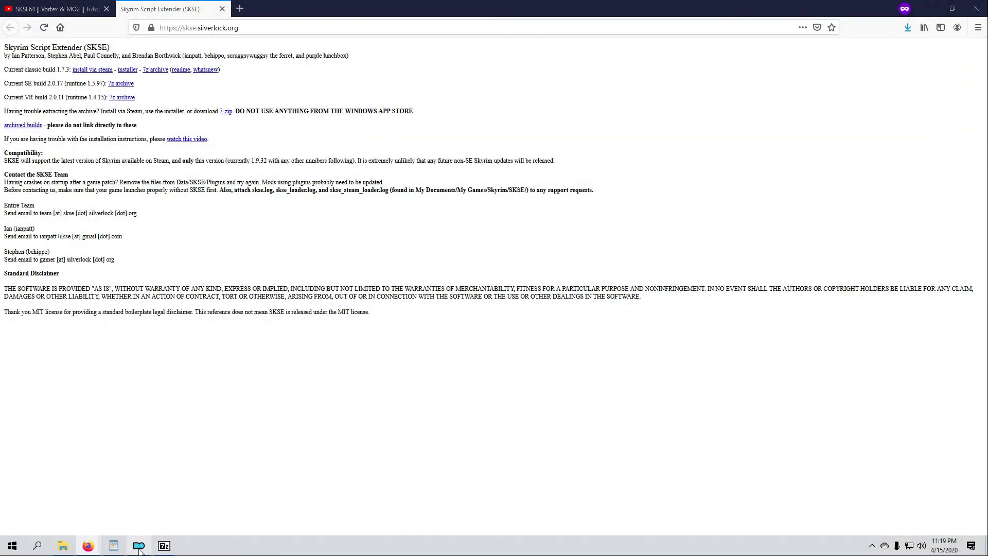
Step: Switch to Mod Organizer and check its list of executables for an SKSE entry
click(139, 546)
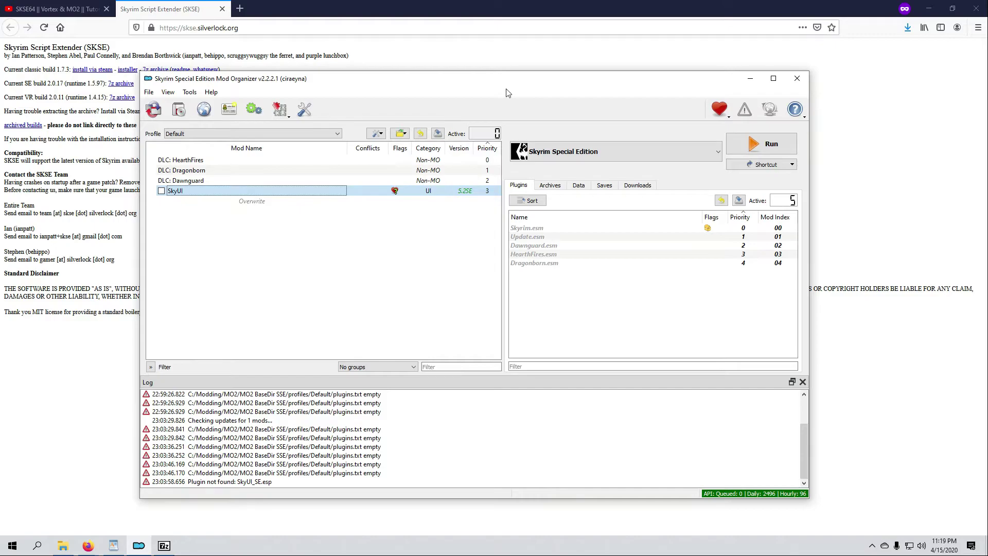
click(716, 155)
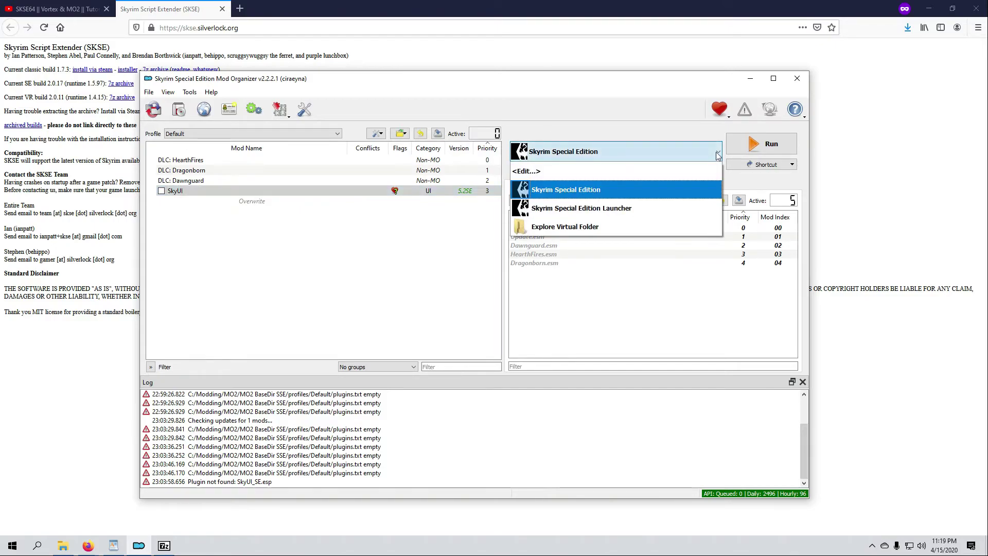
click(570, 85)
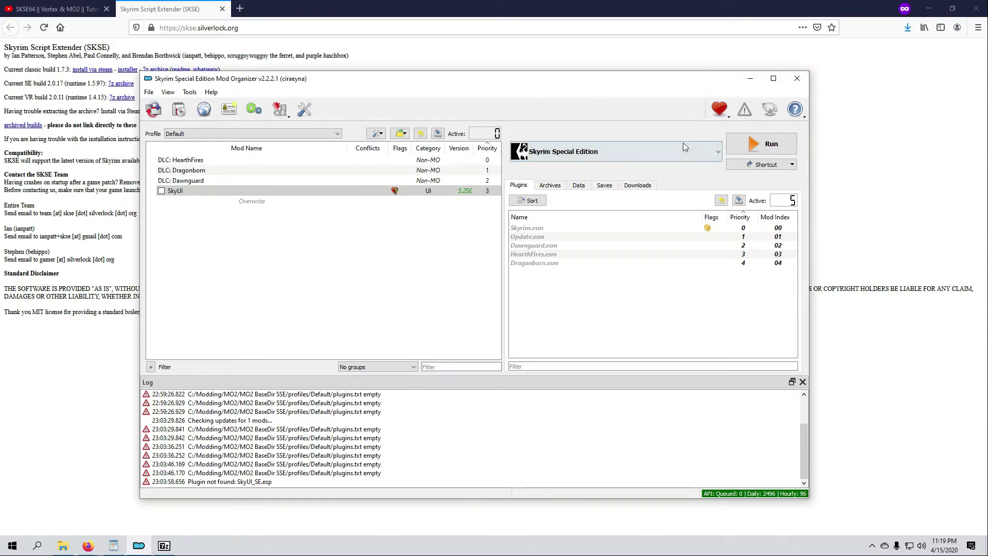
click(717, 154)
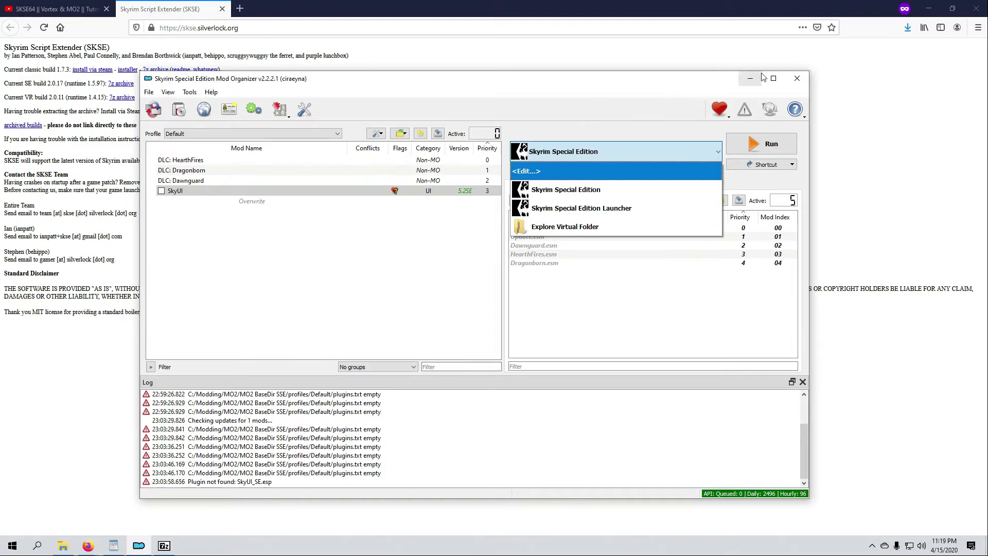
Step: Restart Mod Organizer from the desktop, clearing away the browser and the 7-Zip window
click(796, 80)
click(796, 80)
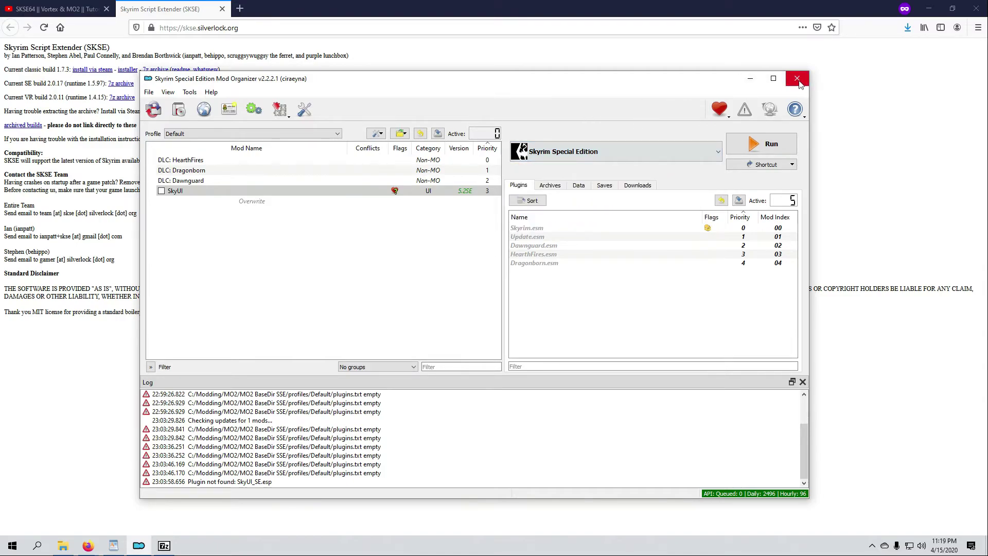
click(927, 6)
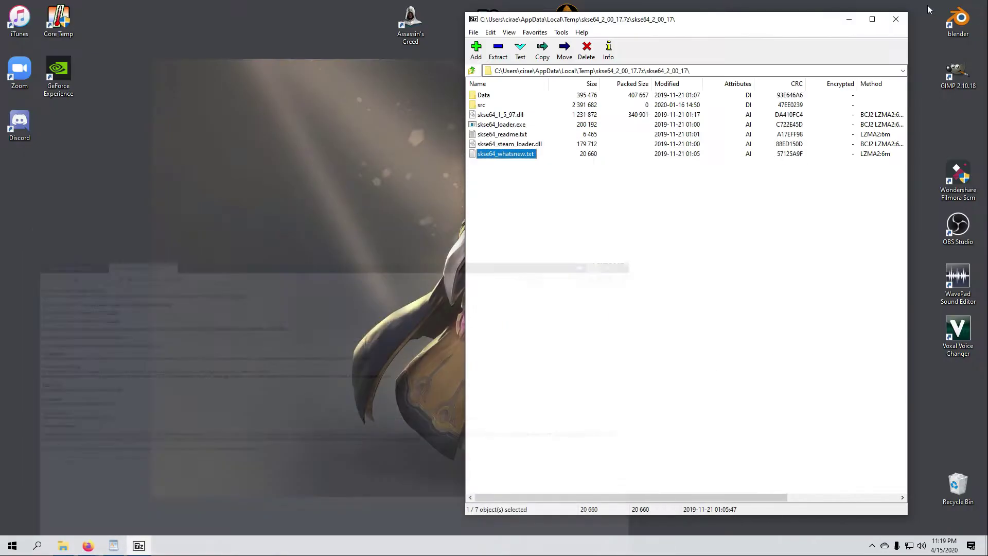
click(896, 19)
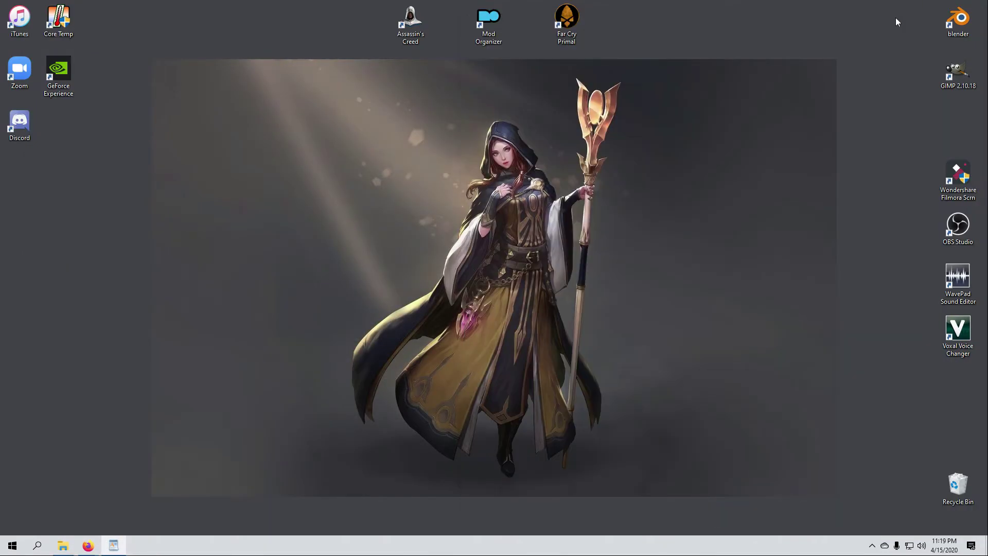
double_click(495, 20)
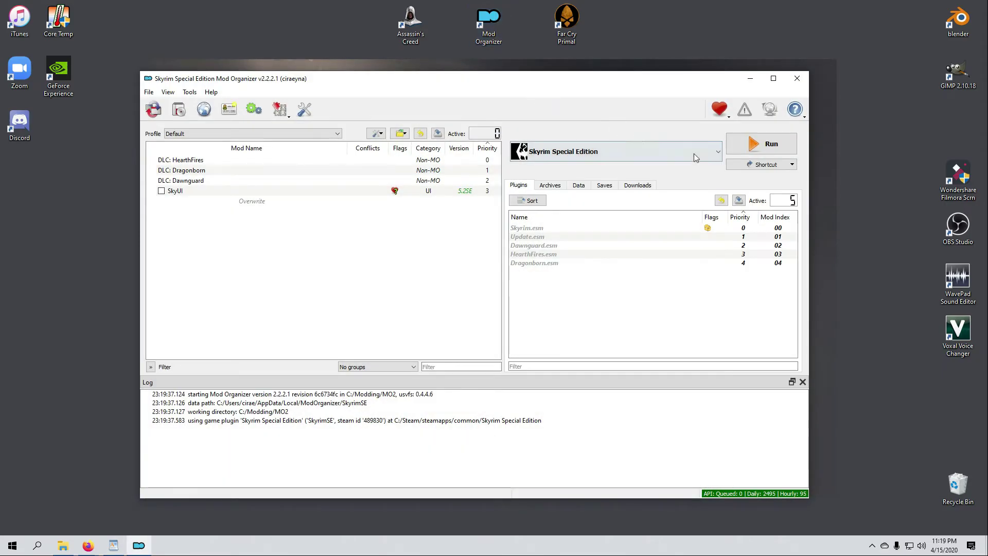
Step: Select SKSE as the executable in Mod Organizer and launch the game with it
click(715, 154)
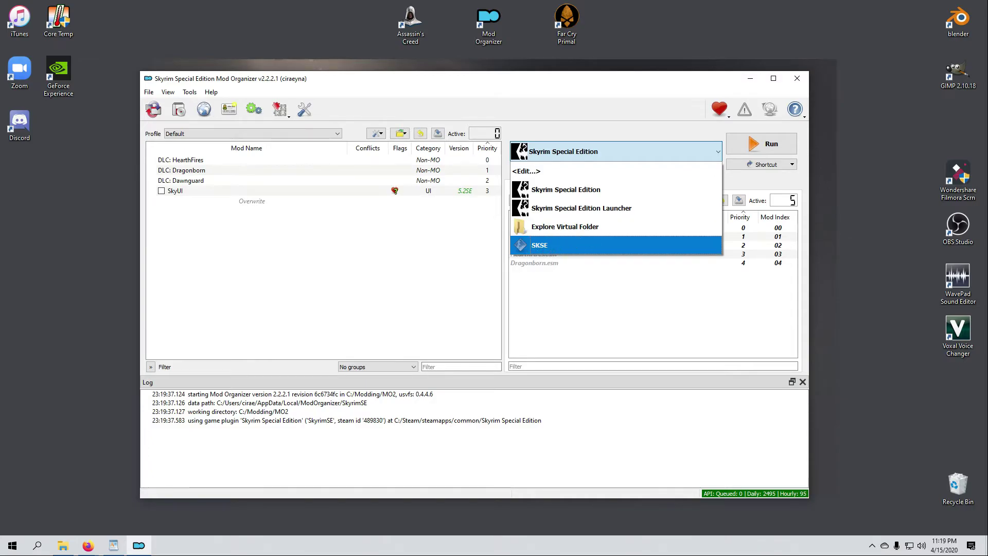
key(Return)
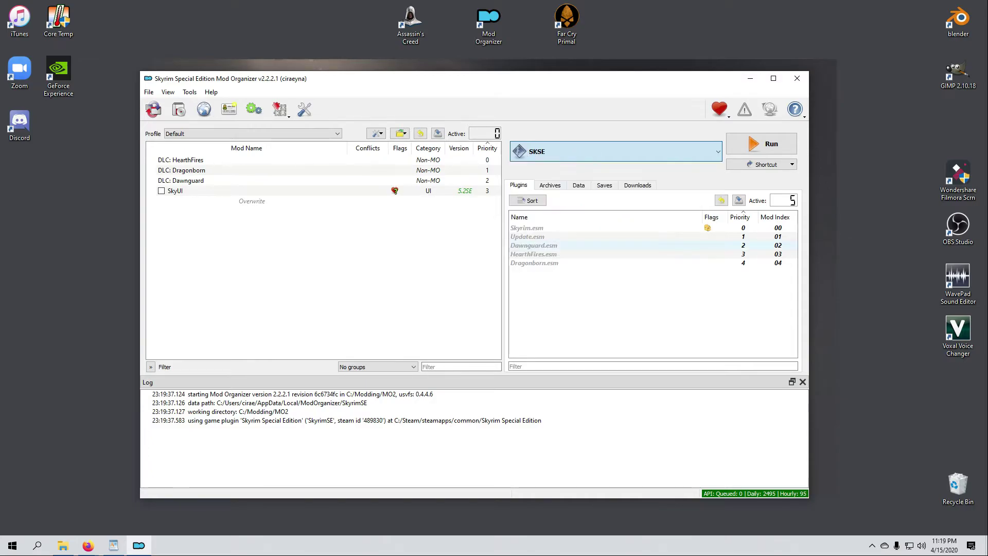
click(758, 147)
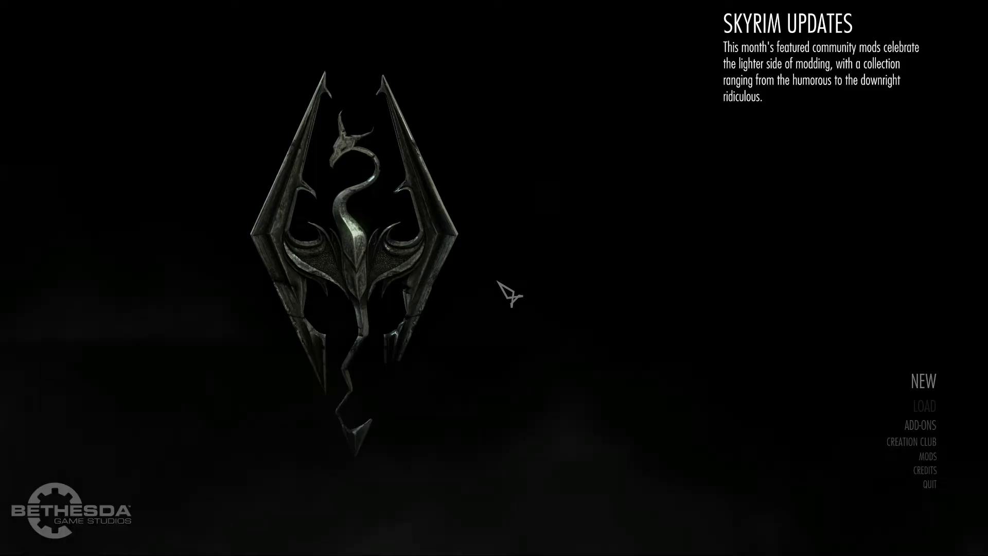
Step: Query the script extender with getSKSEversion in the game console, close the console, and quit to the desktop
text(get)
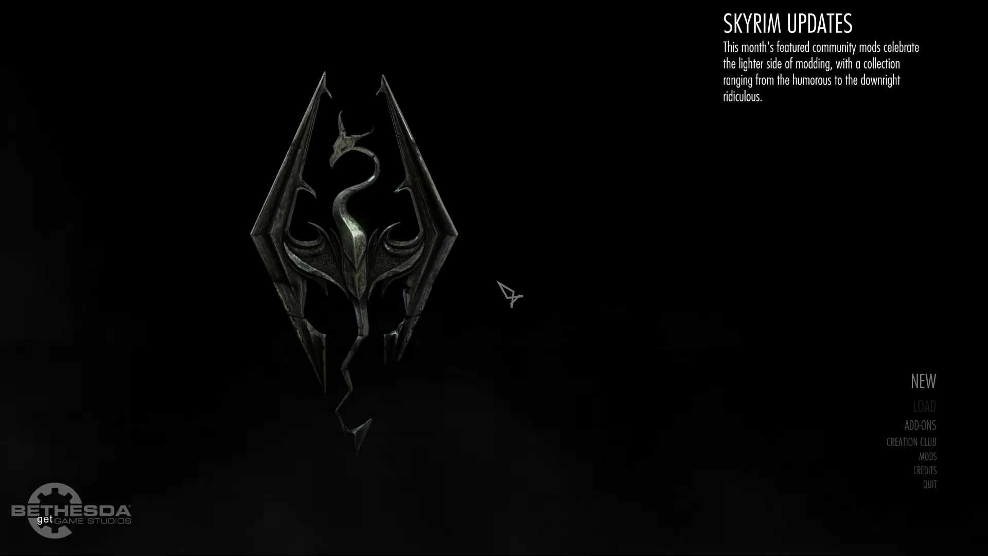
text(SKSE)
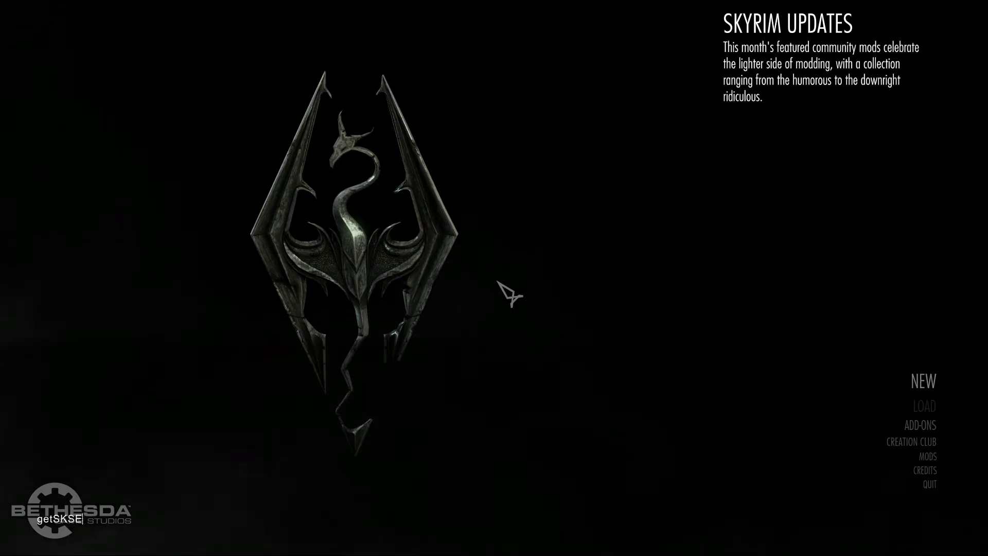
text(version)
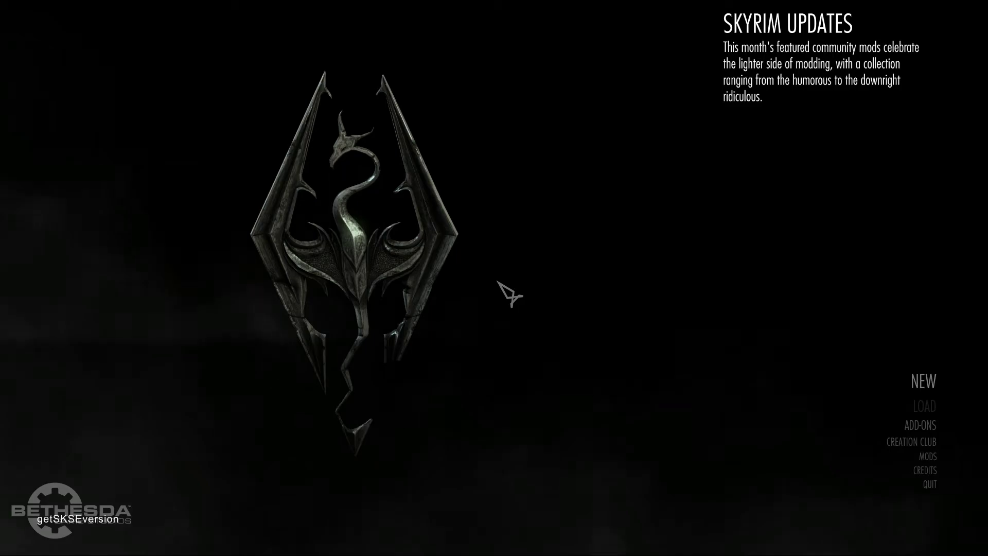
key(Return)
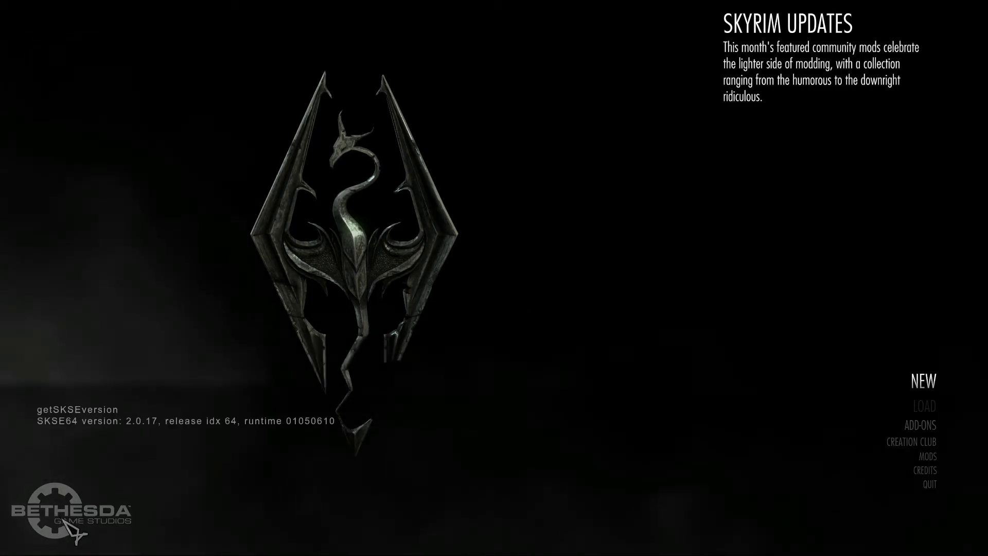
key(grave)
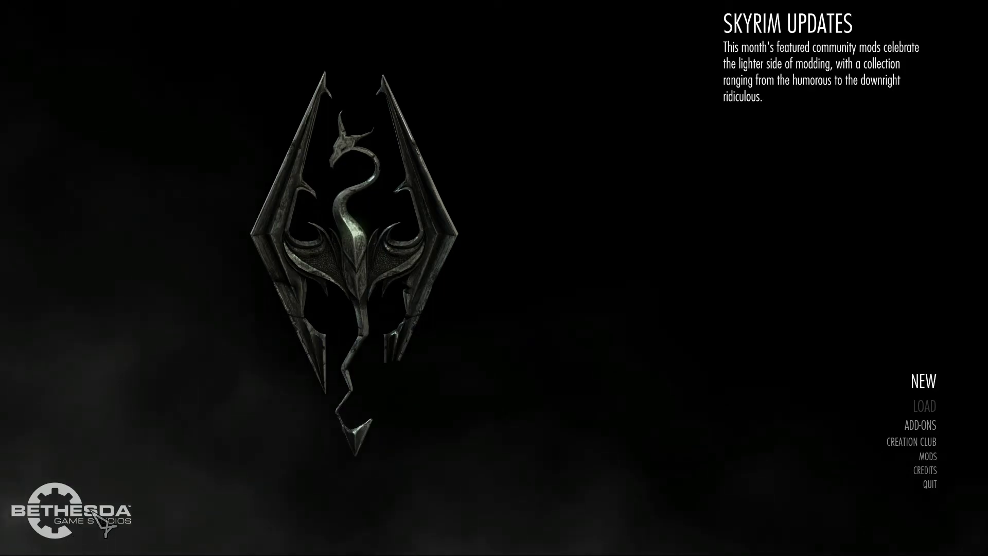
click(936, 489)
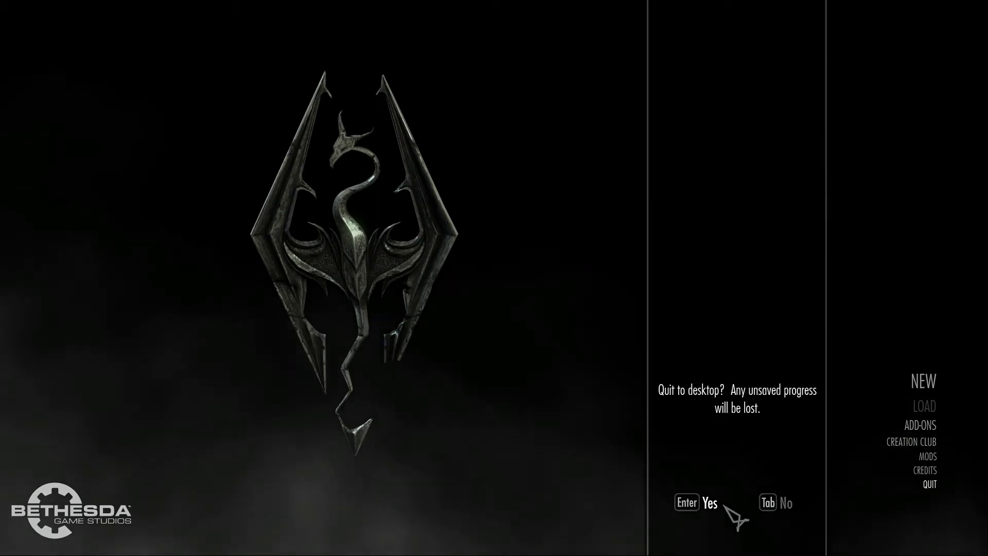
click(725, 506)
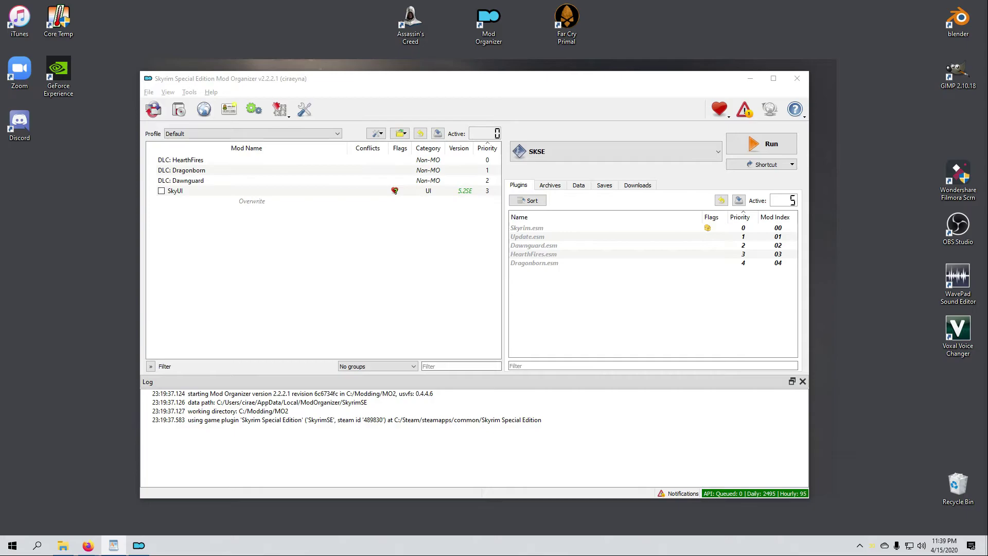
Step: Switch to the Steam library and open the properties of The Elder Scrolls V: Skyrim Special Edition
click(861, 547)
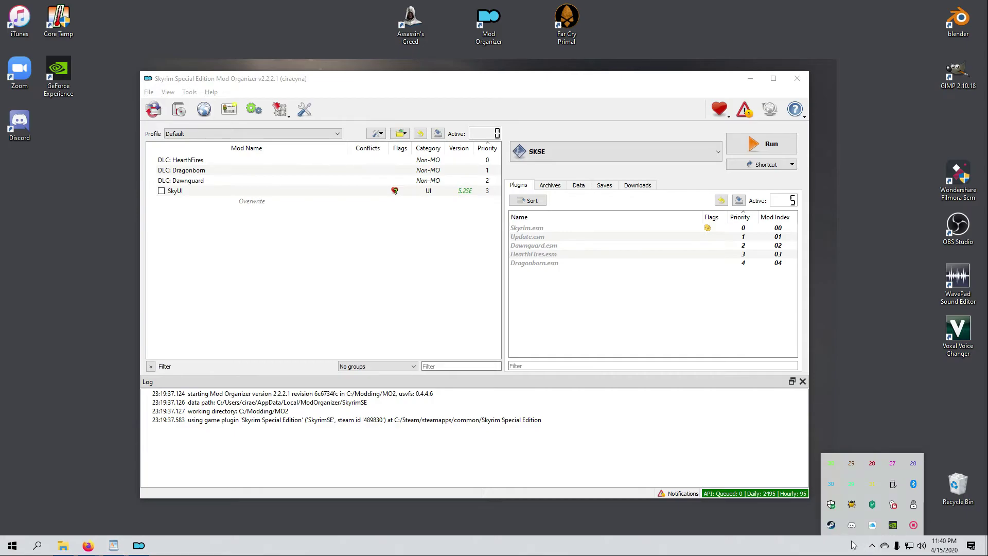
right_click(831, 526)
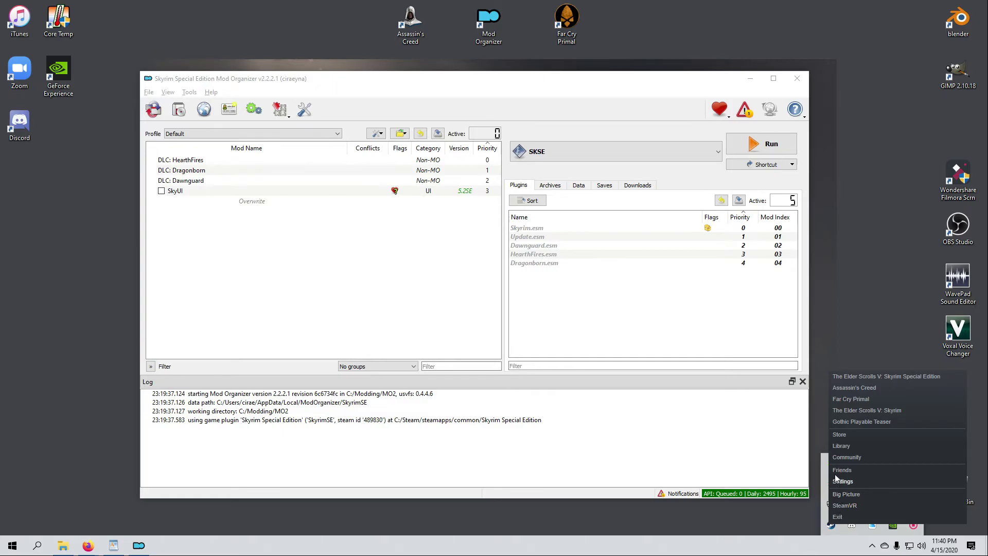
click(844, 446)
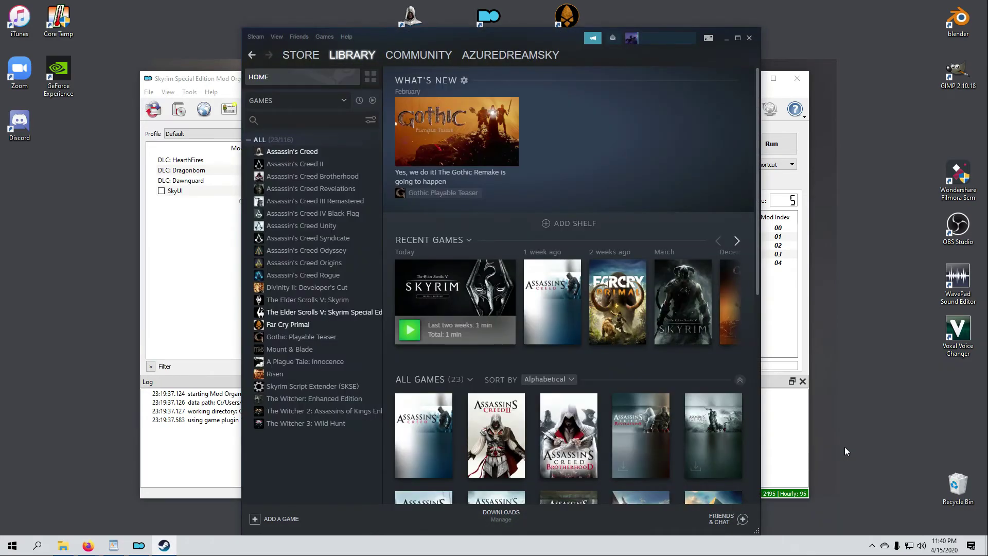
right_click(327, 315)
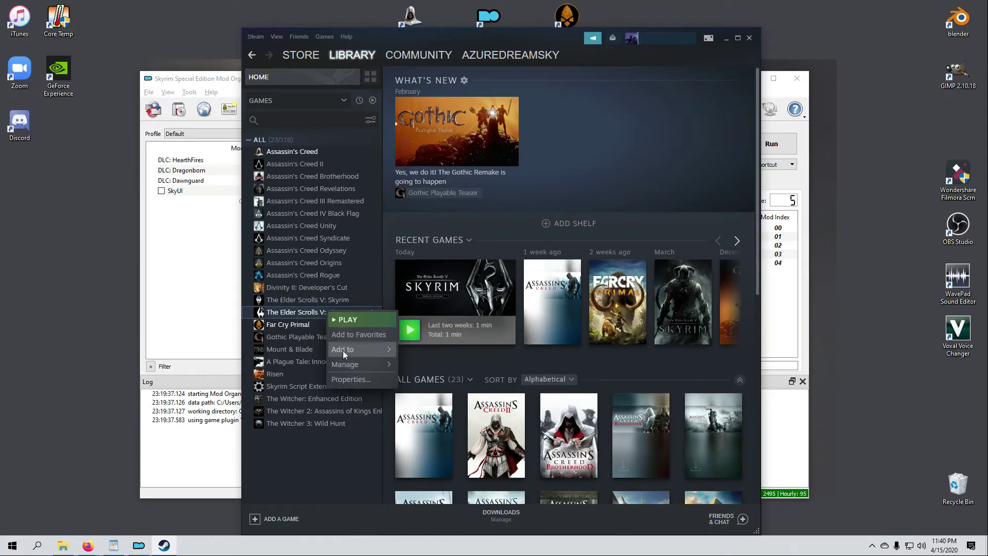
click(350, 379)
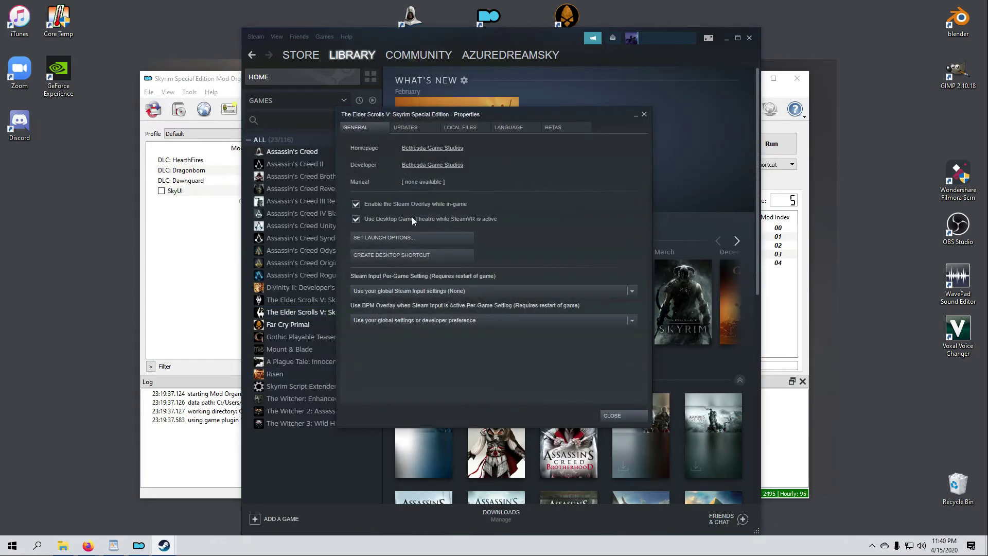
Step: Set the game's automatic updates to "Only update this game when I launch it", and close the properties and Steam
click(414, 126)
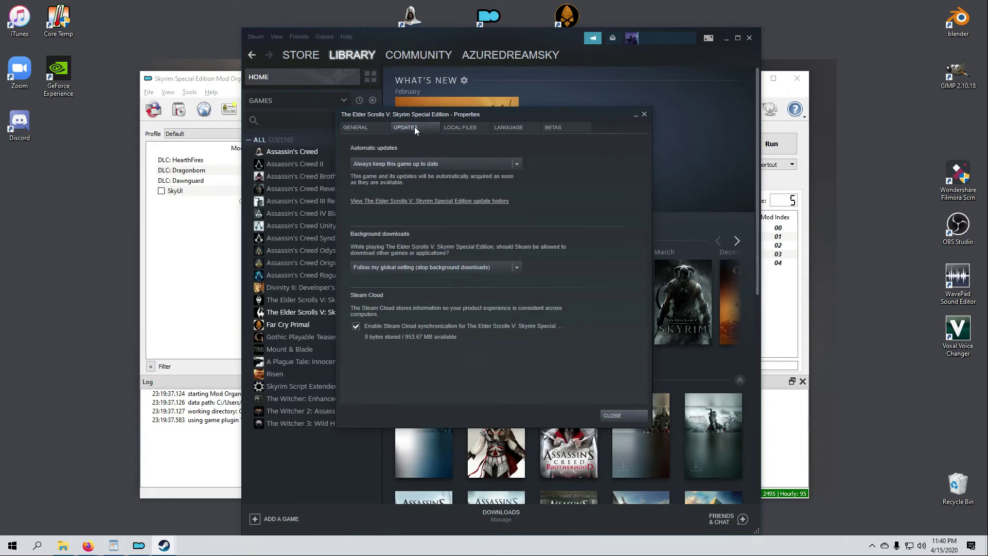
click(516, 164)
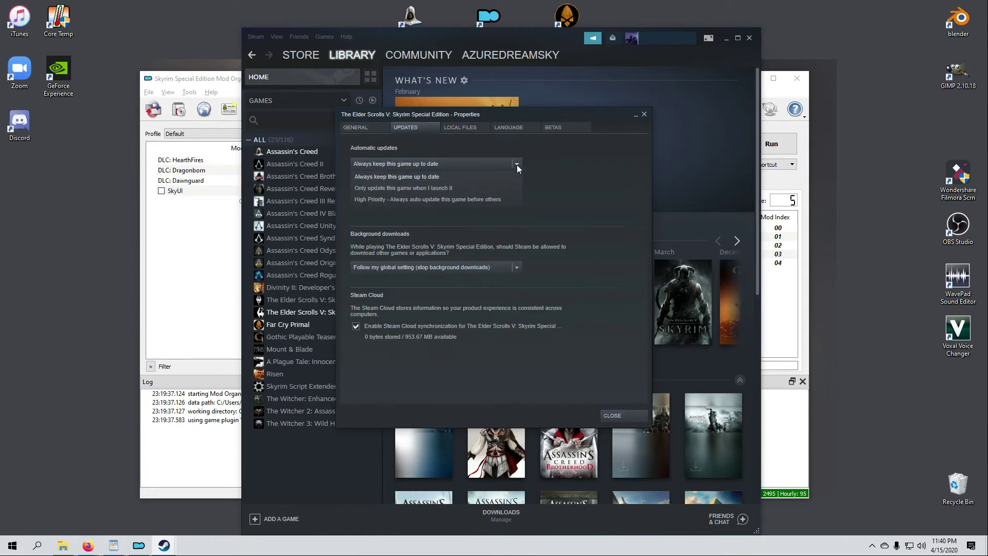
click(447, 189)
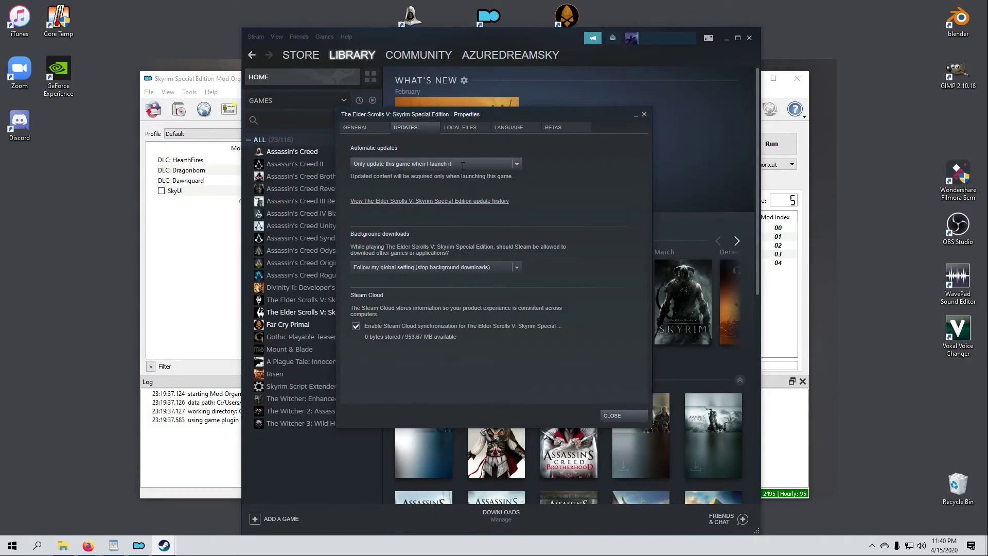
click(615, 416)
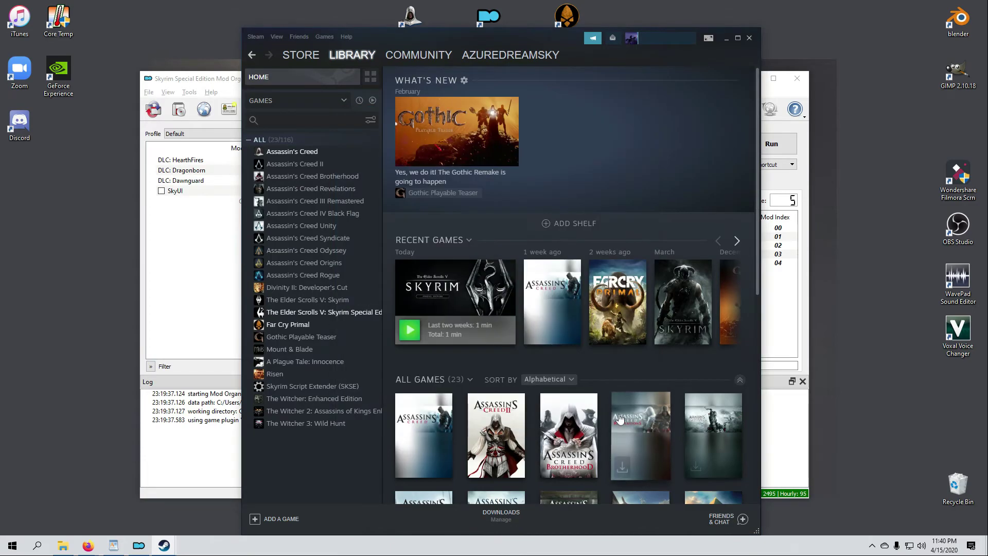
mouse_move(339, 61)
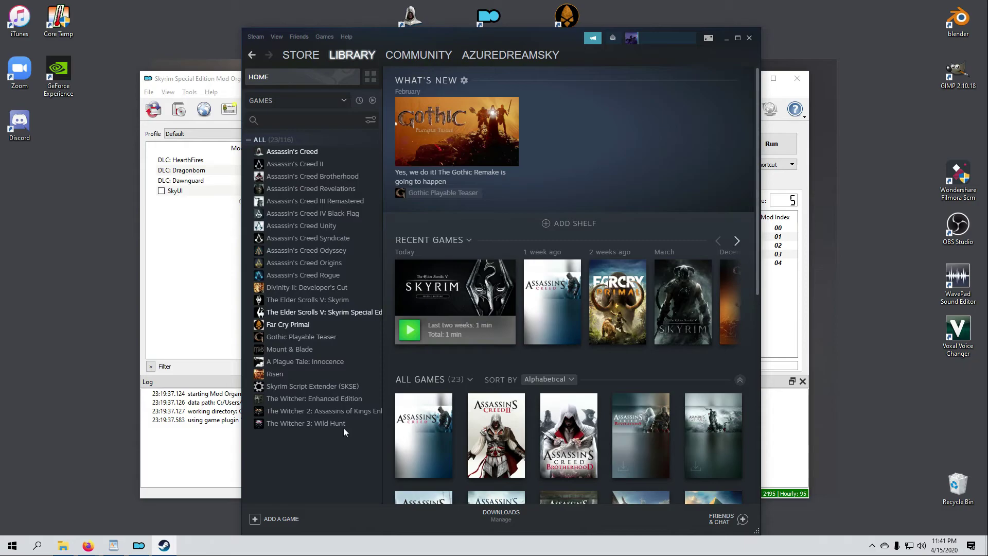
click(748, 38)
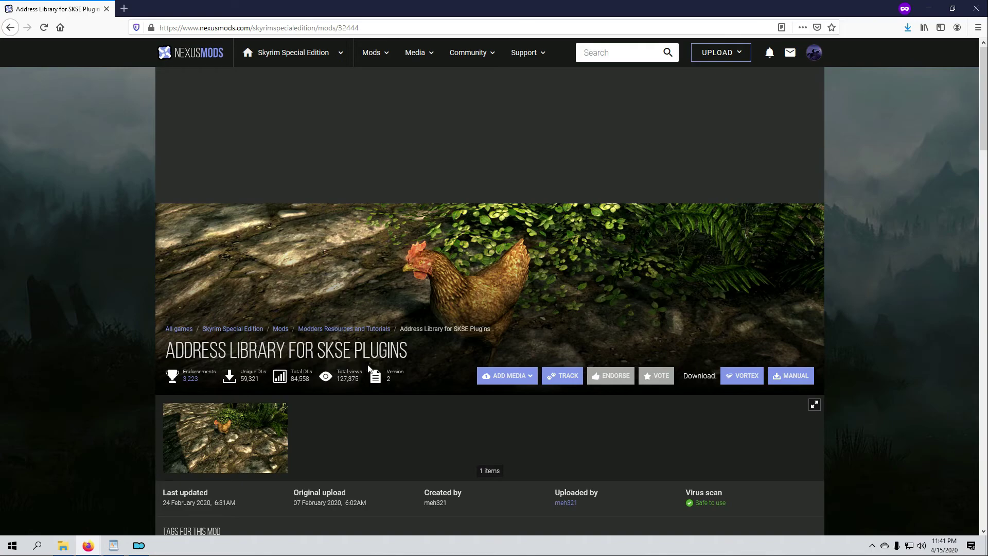
Step: Download the All in one main file of Address Library for SKSE Plugins through the mod manager with the slow download
scroll(368, 366, down, 2)
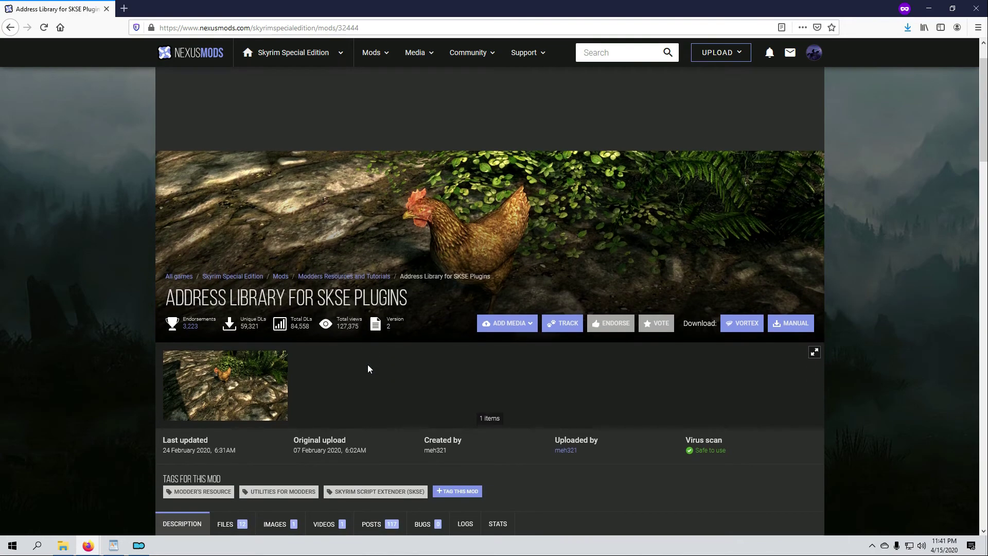
scroll(369, 366, down, 2)
scroll(368, 365, down, 2)
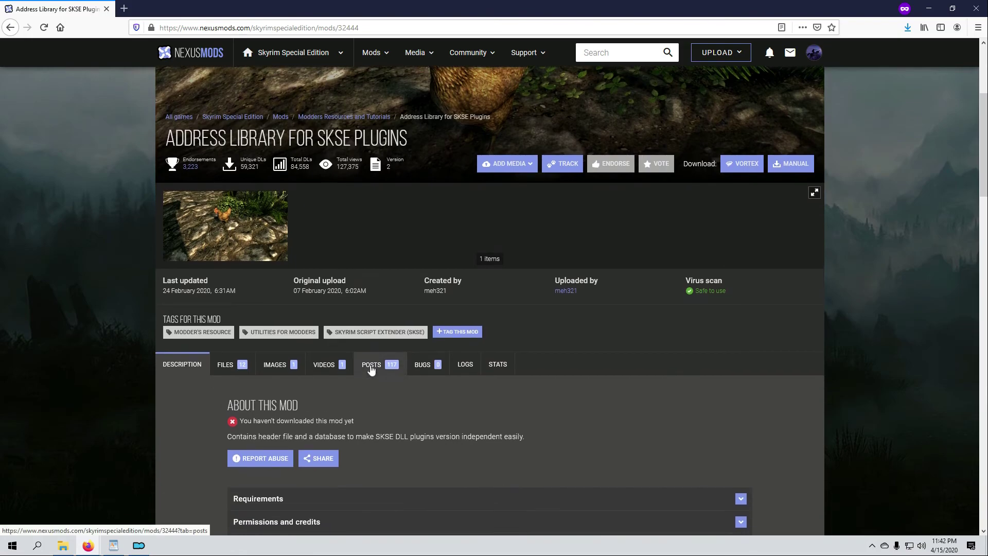
scroll(369, 365, down, 2)
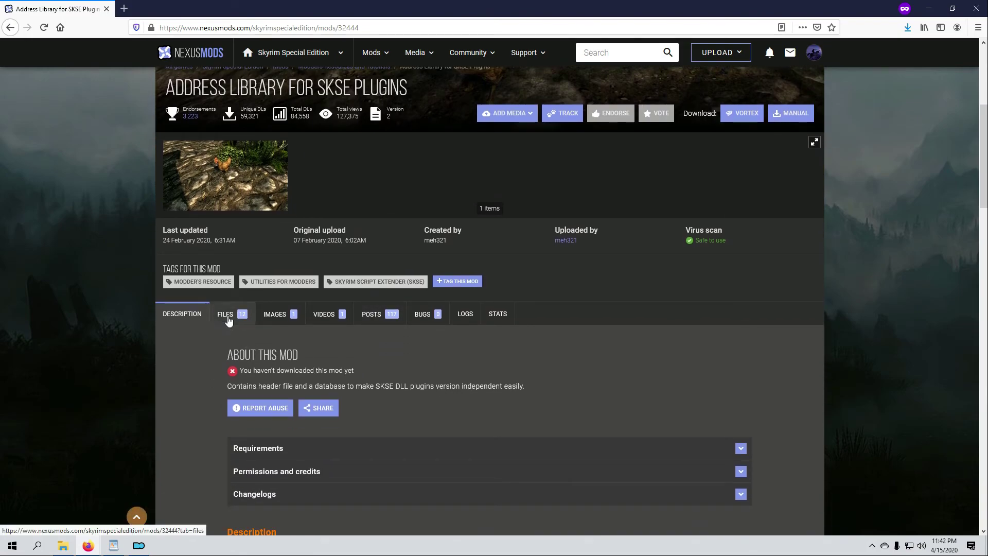
click(229, 320)
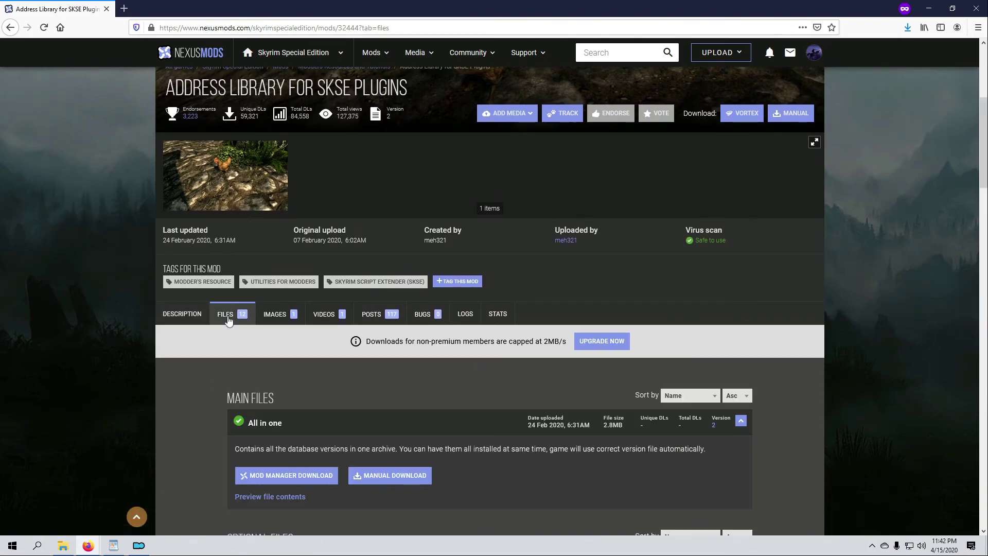
scroll(322, 376, down, 4)
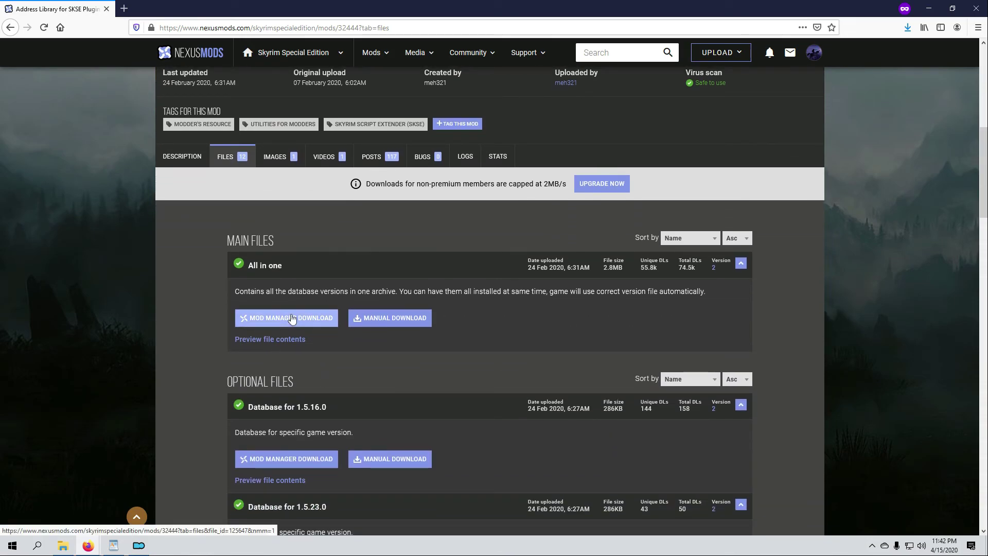
click(292, 319)
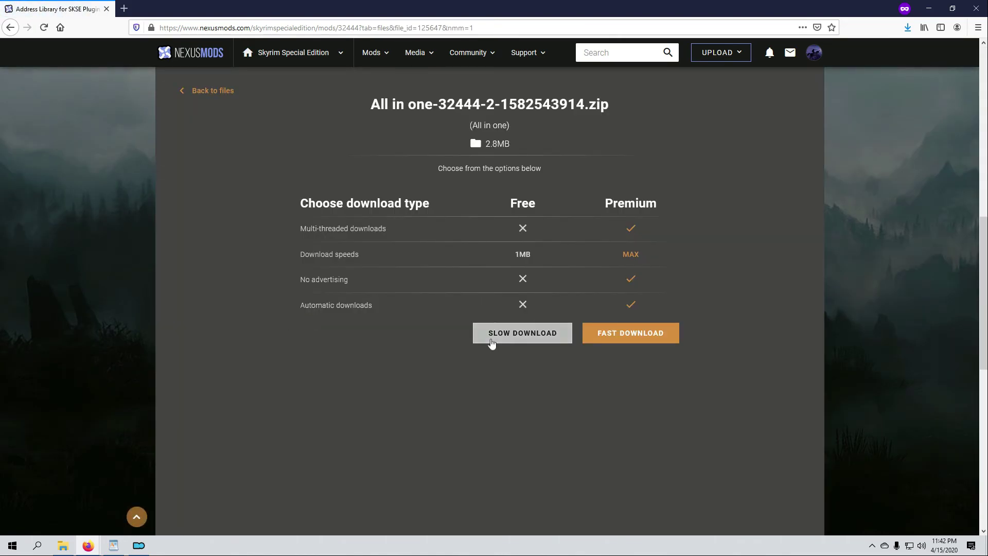
click(515, 333)
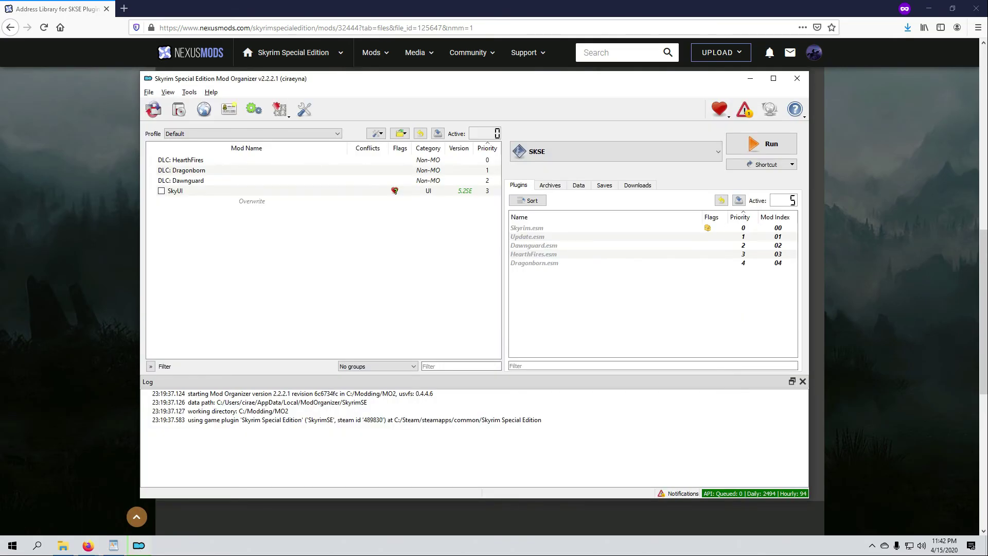
Step: Install the downloaded All in one archive as Address Library for SKSE Plugins, and enable it together with SkyUI
click(636, 186)
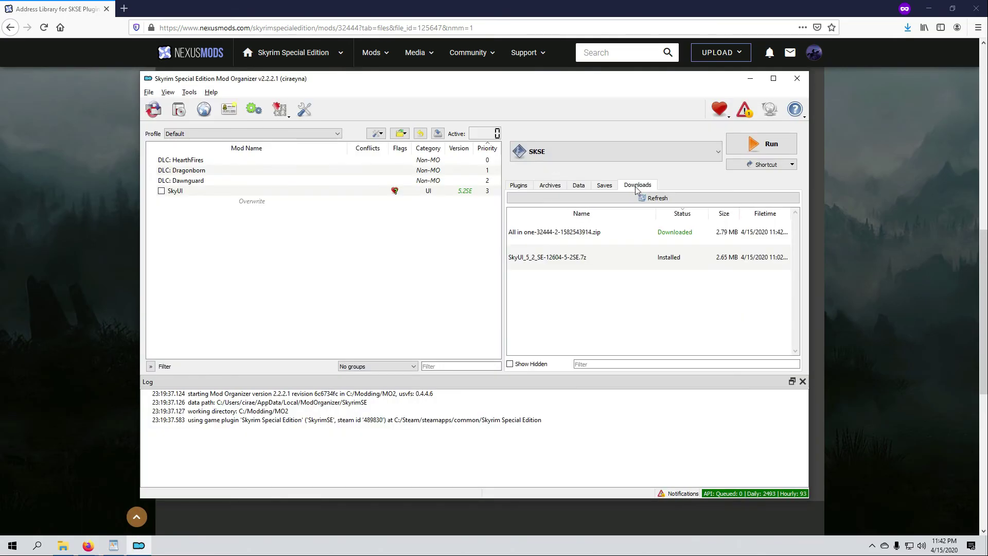
right_click(584, 234)
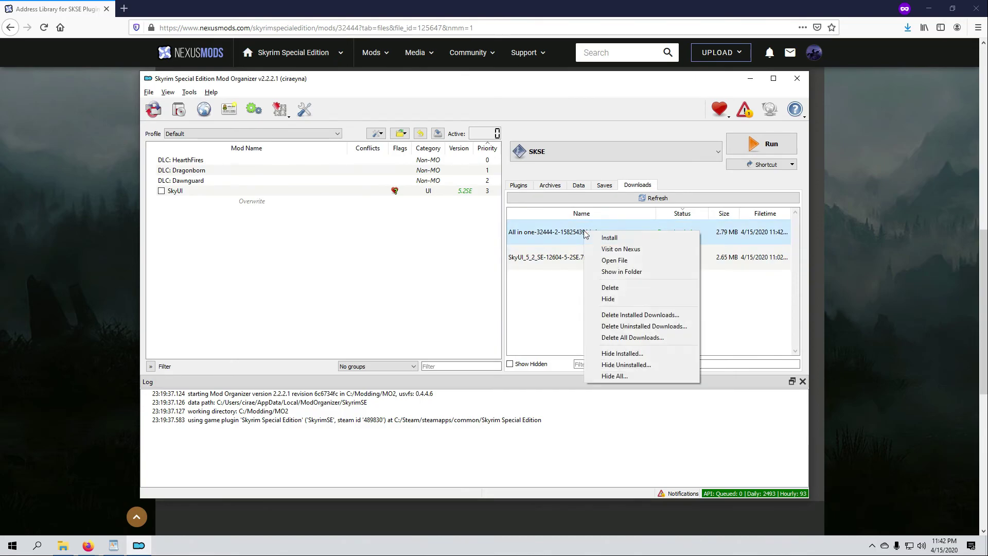
click(610, 238)
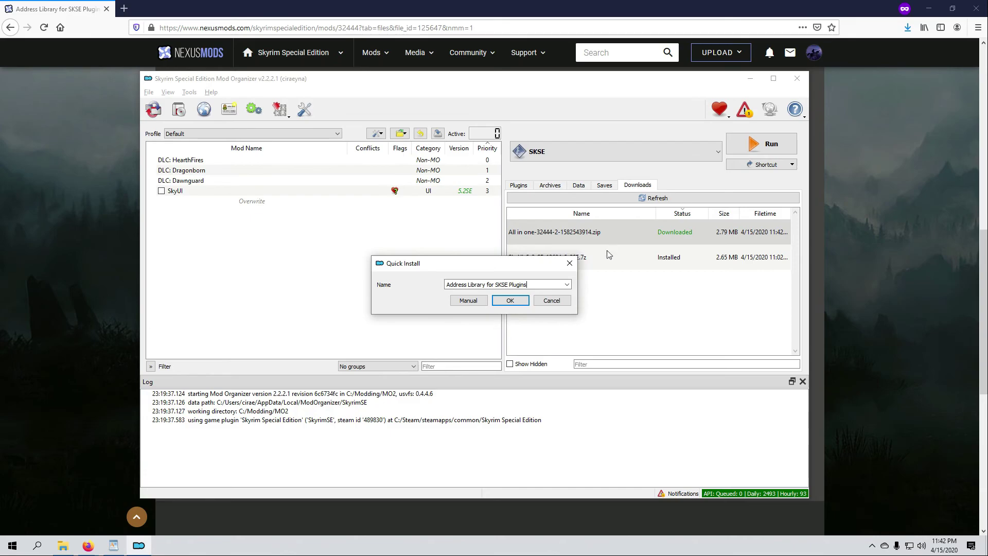
click(508, 300)
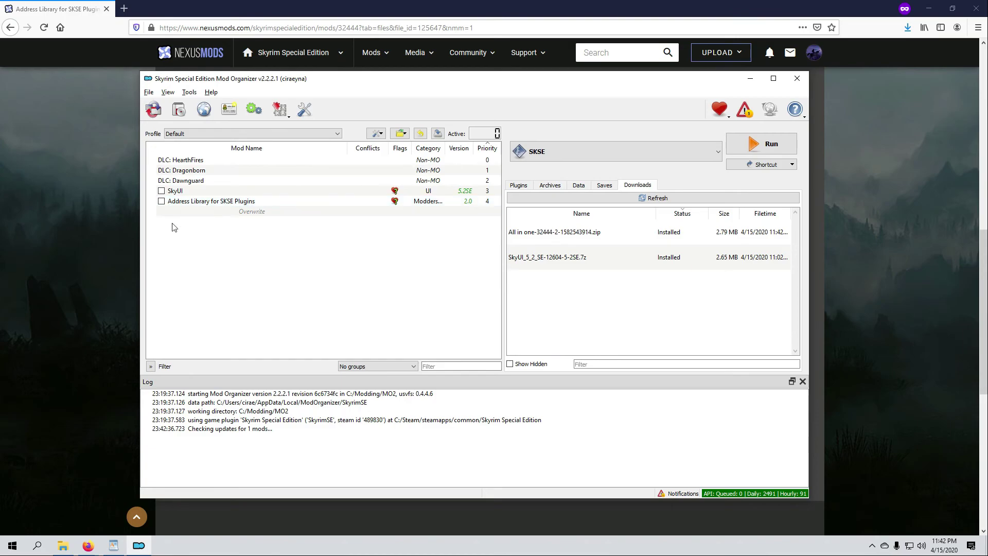
click(161, 201)
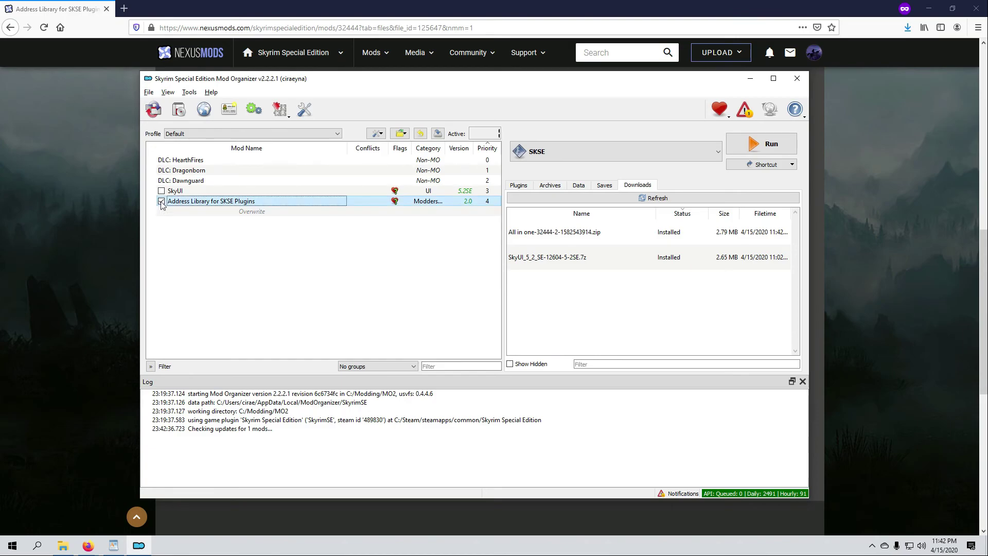
click(161, 191)
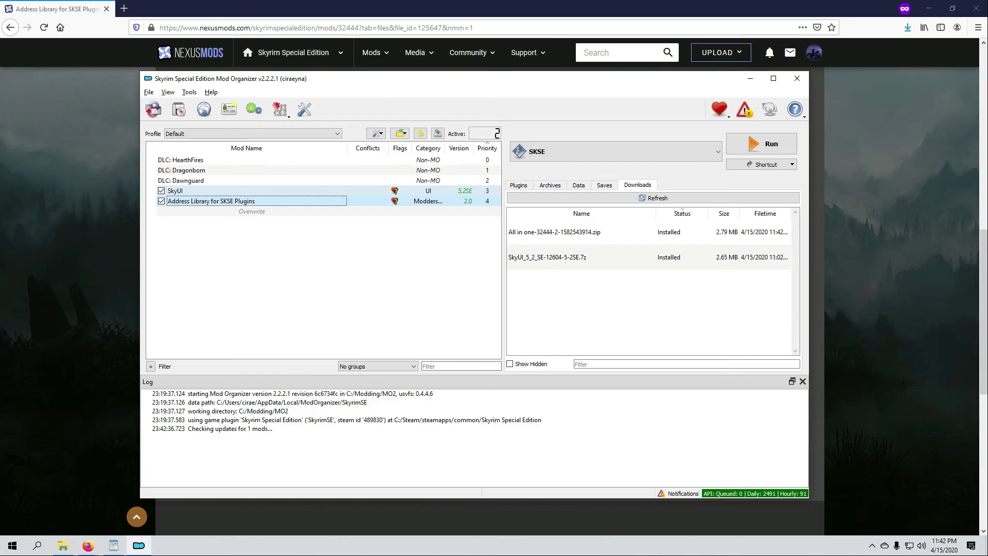
Step: Endorse SkyUI from its Nexus information and close the mod's details
double_click(396, 190)
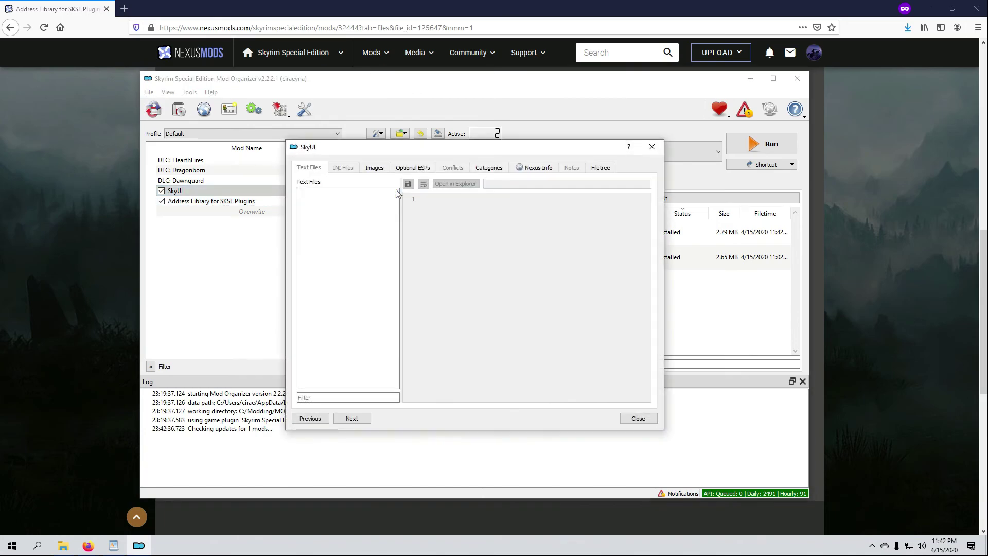
click(535, 167)
click(418, 200)
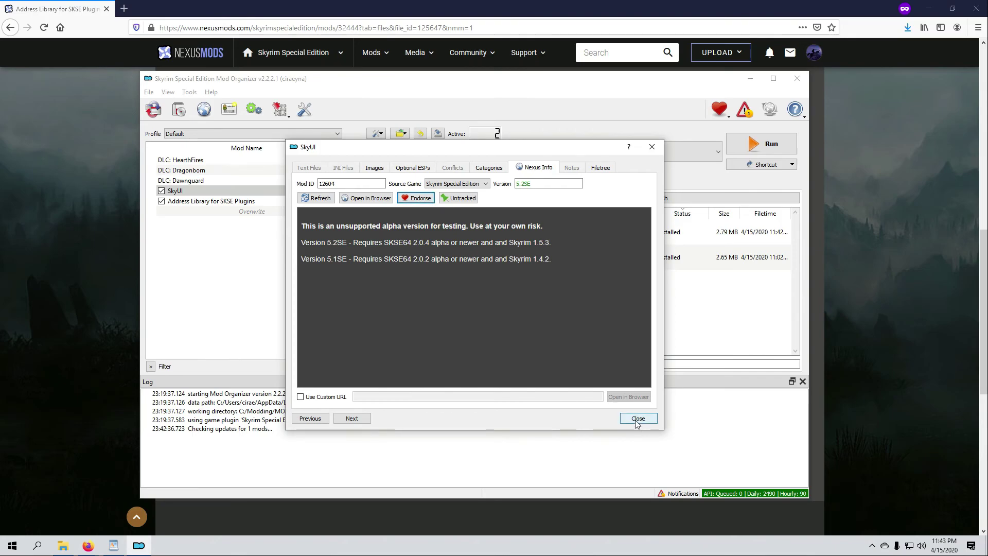
click(637, 419)
Step: Try twice to endorse Address Library for SKSE Plugins from its Nexus information, closing the mod's details each time
double_click(395, 204)
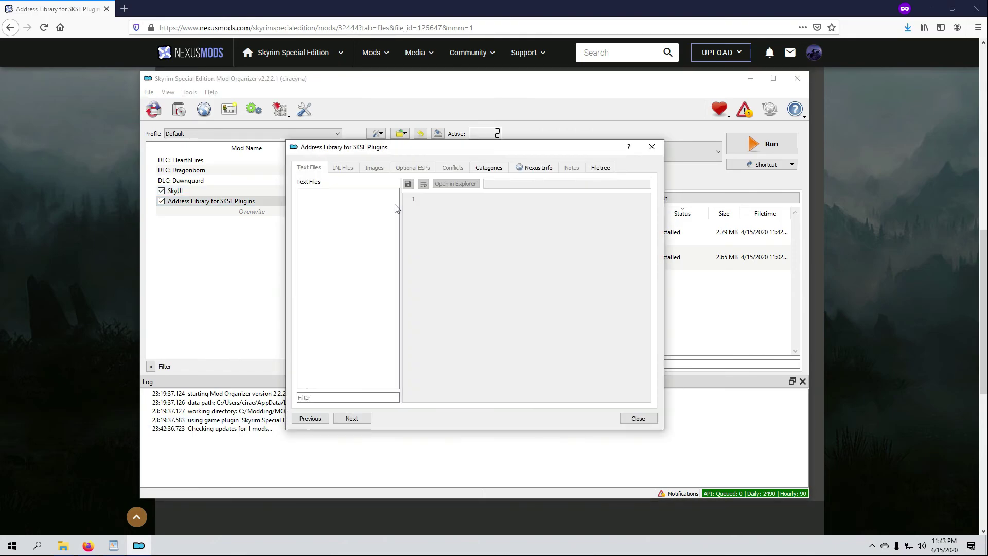
click(535, 167)
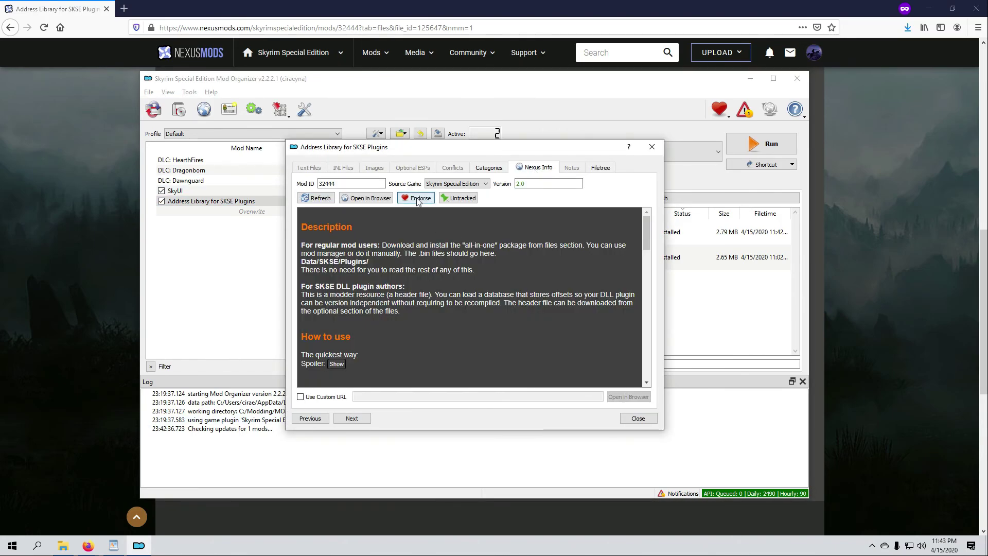
click(417, 199)
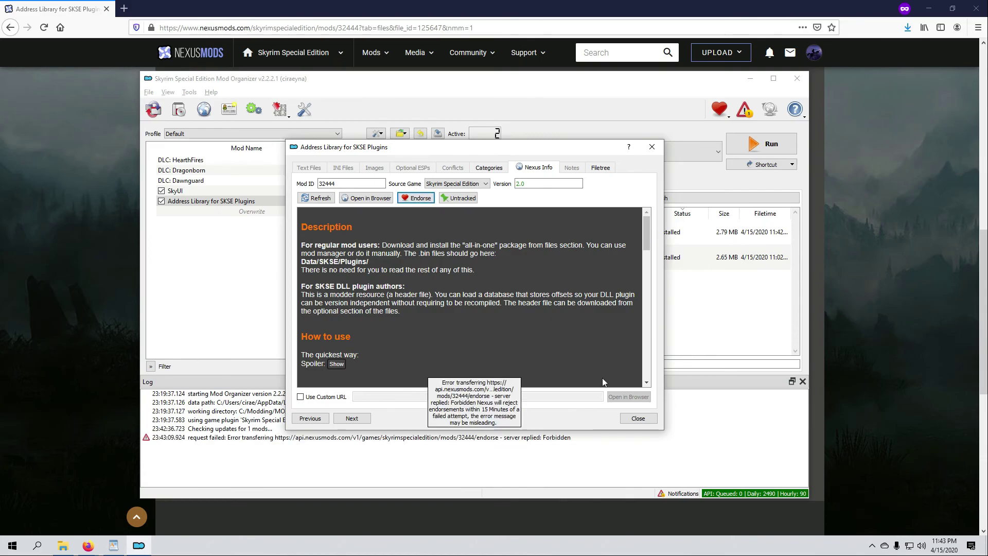
click(637, 419)
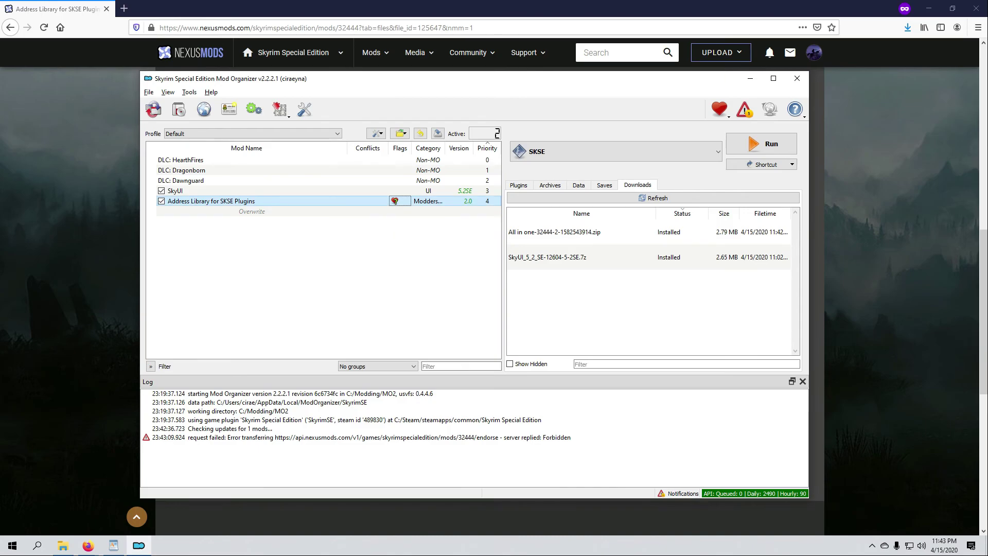
double_click(395, 202)
click(535, 168)
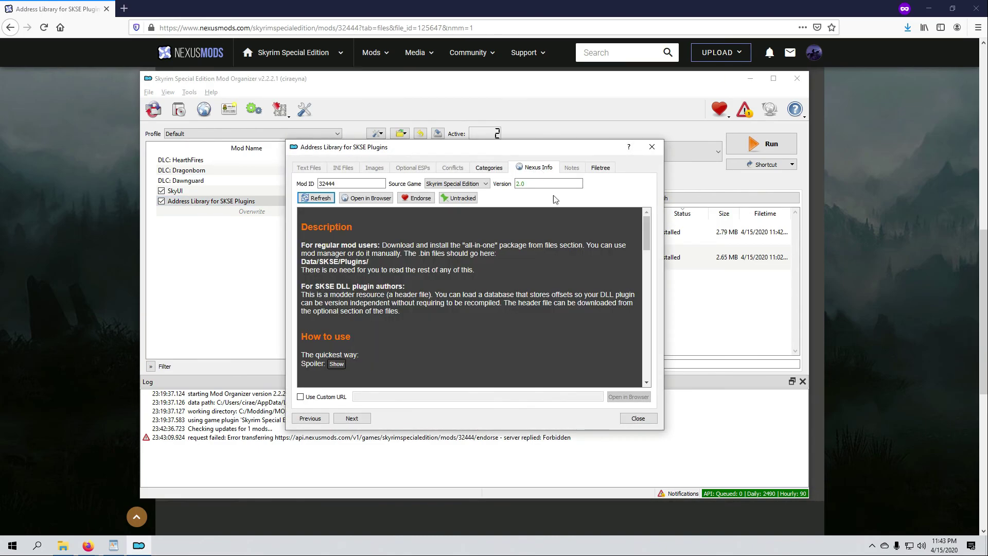
click(416, 198)
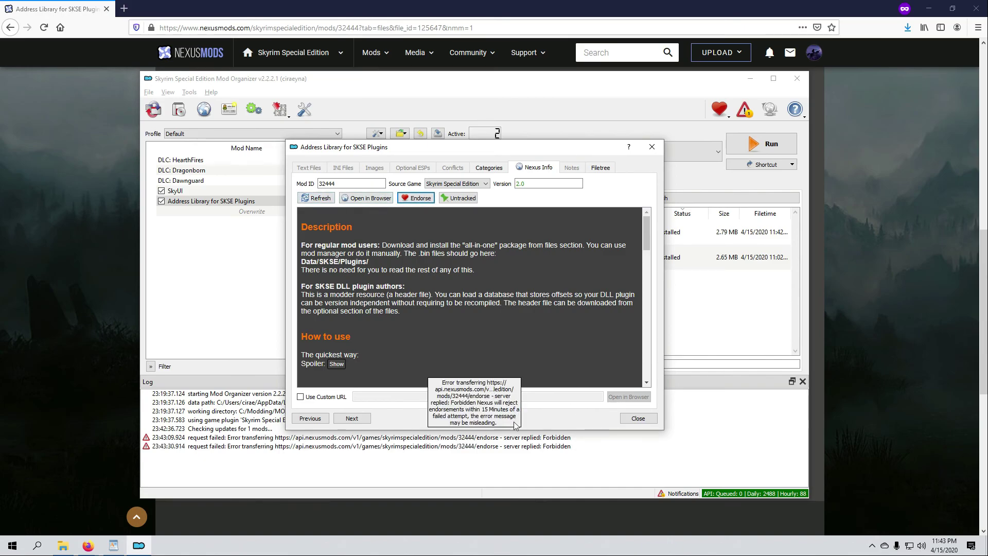
click(637, 417)
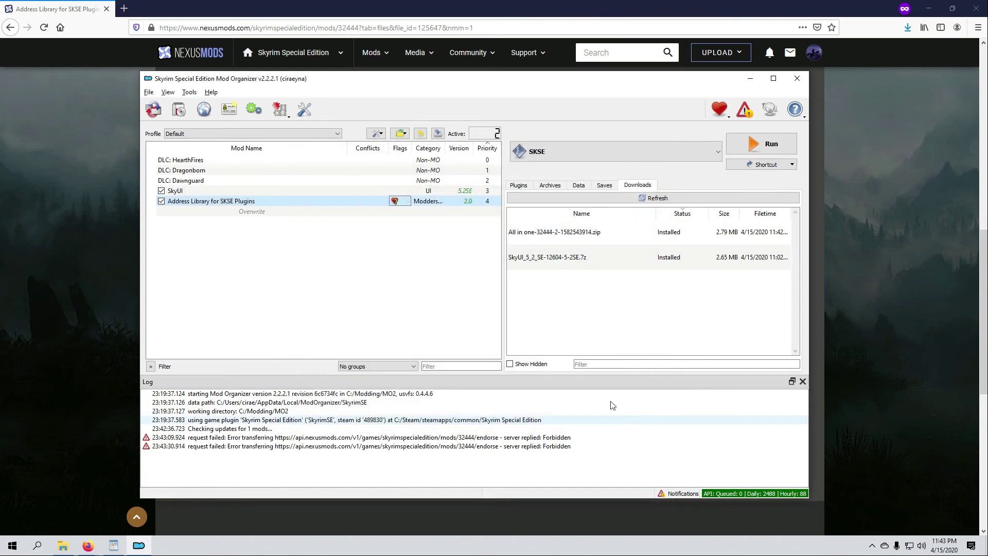
Step: Check the plugin list for plugins belonging to the enabled mods
click(519, 186)
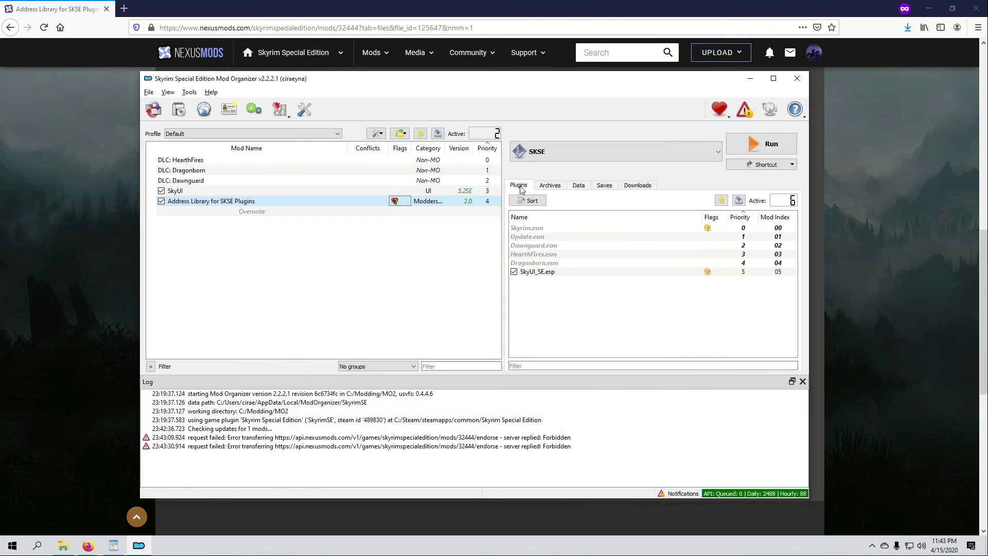